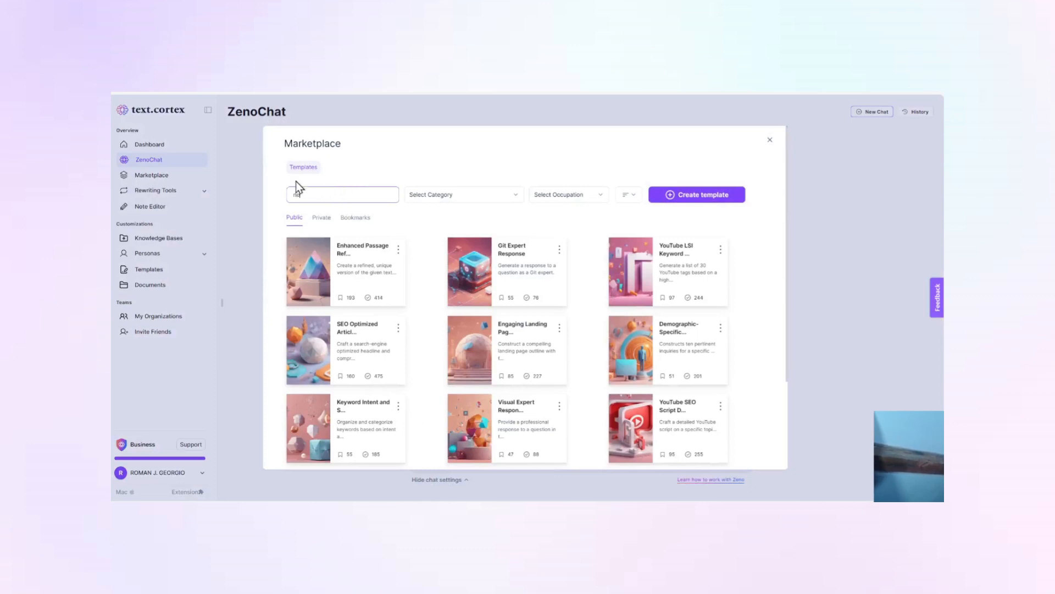
click(306, 275)
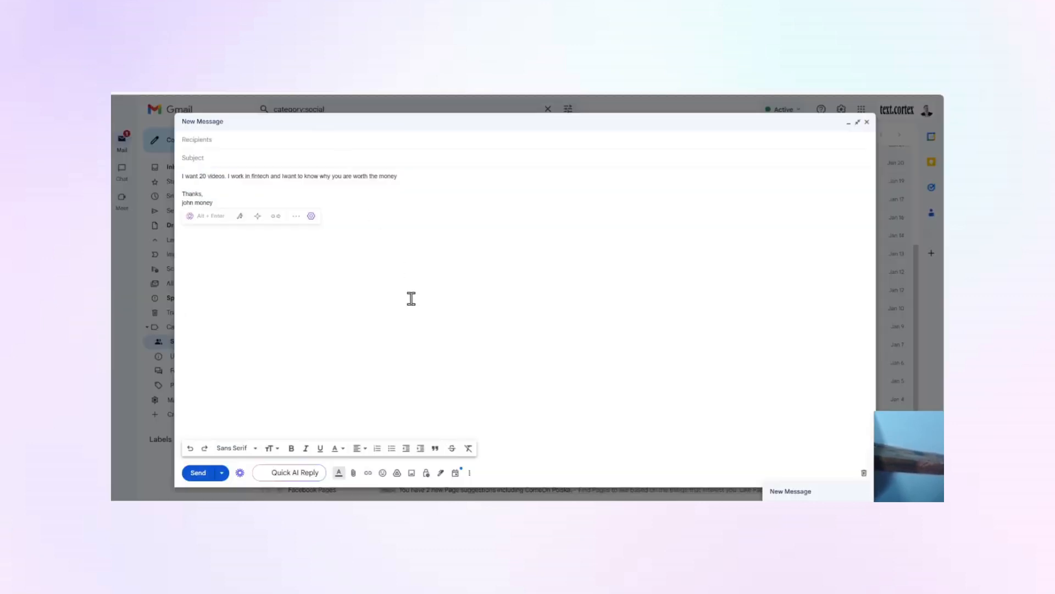
drag(227, 202, 173, 166)
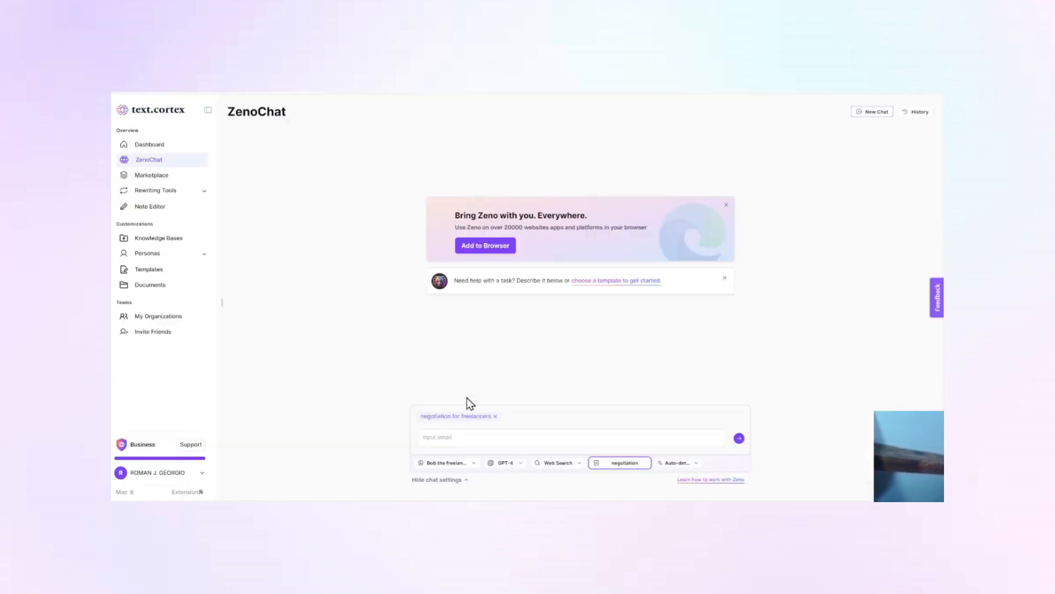
click(451, 435)
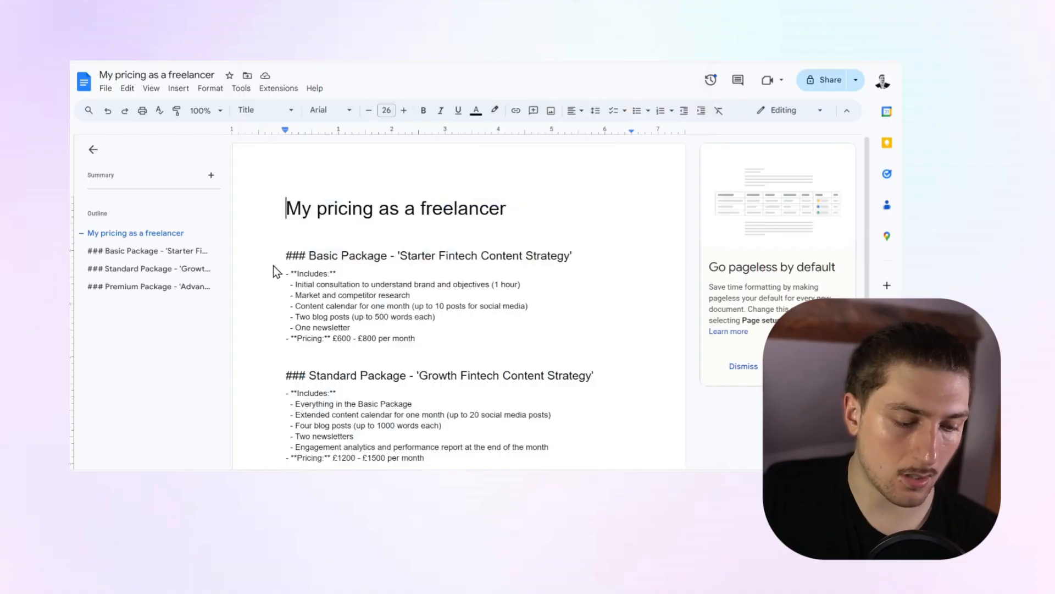
Examine the title of the freelancer pricing document and the Basic Package heading beneath it.
drag(288, 208, 501, 205)
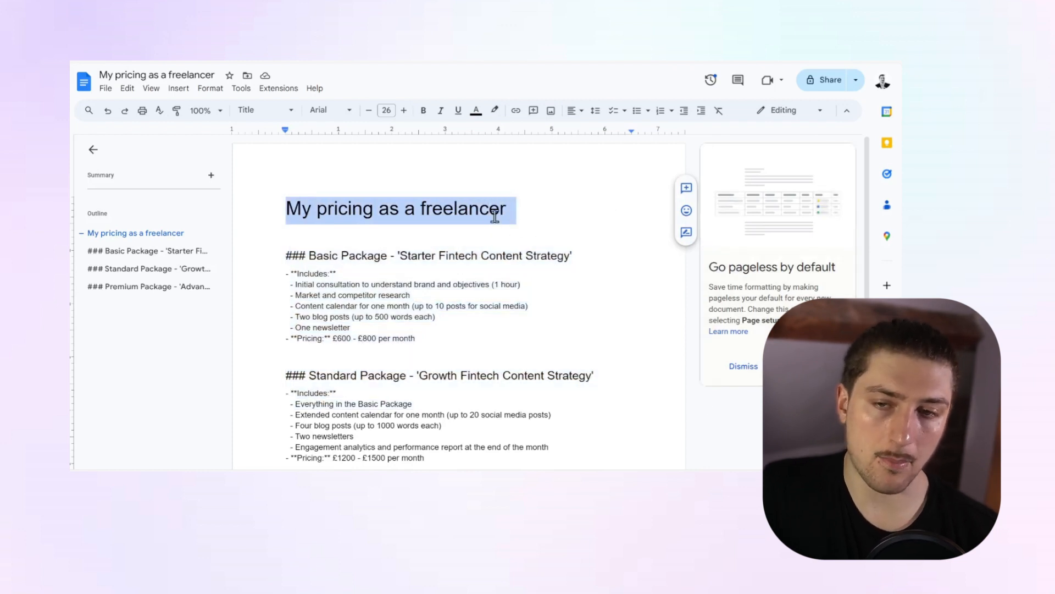
drag(277, 213, 603, 202)
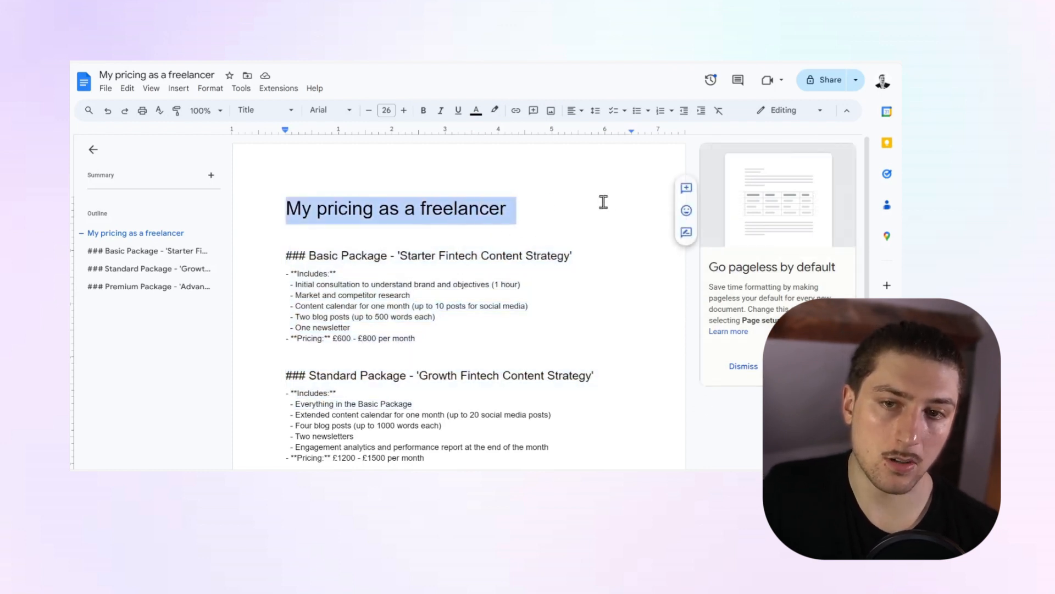
double_click(385, 213)
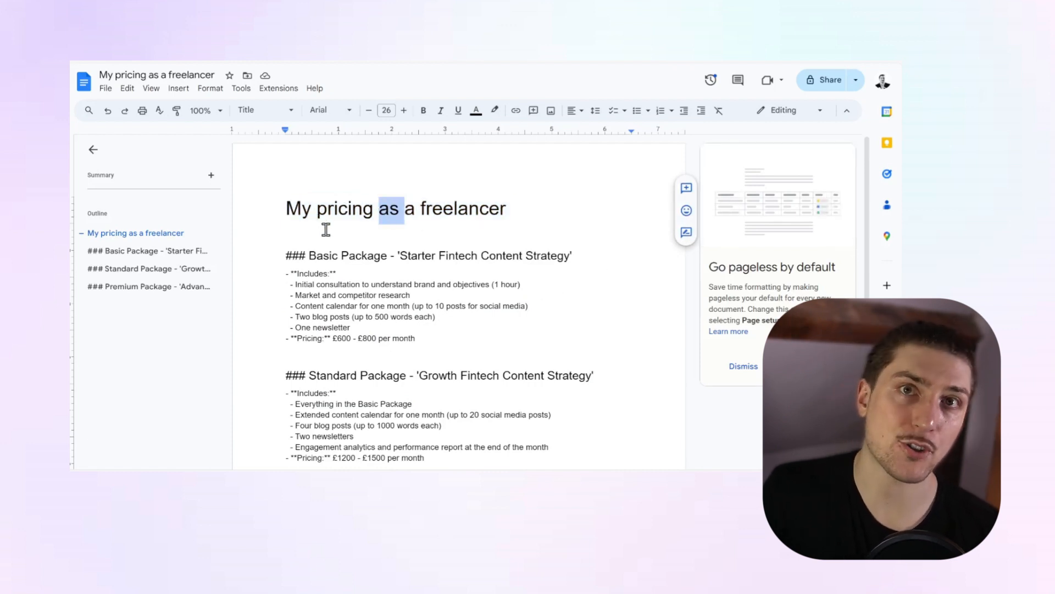
triple_click(342, 215)
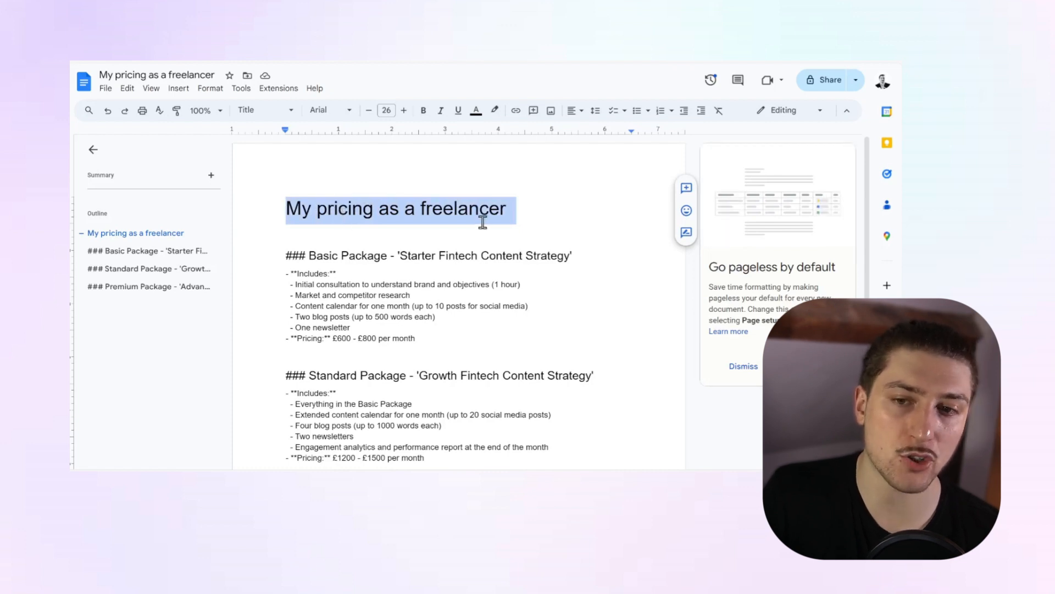
click(270, 208)
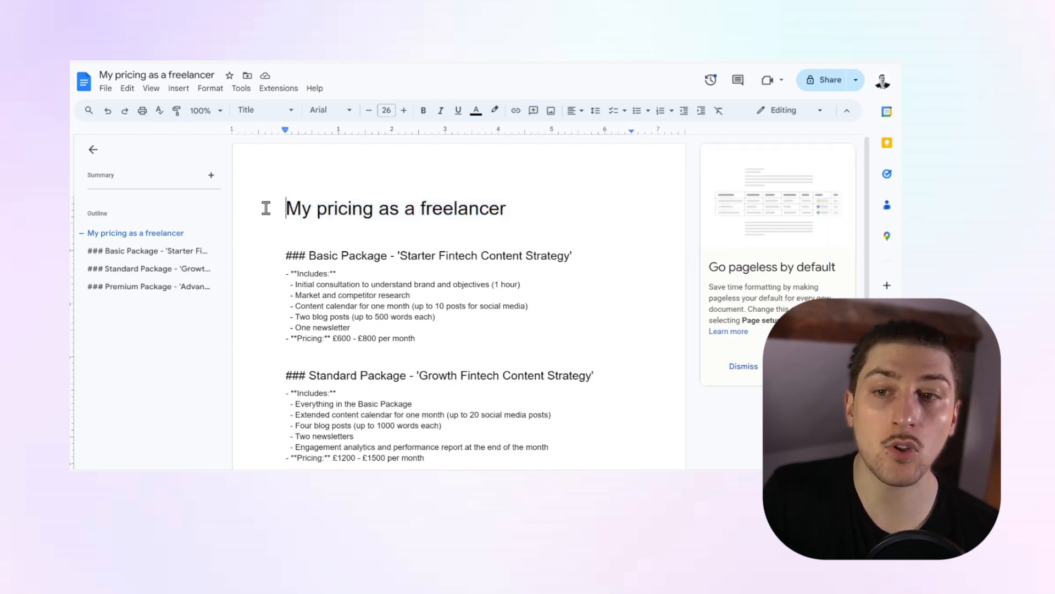
drag(271, 207, 510, 210)
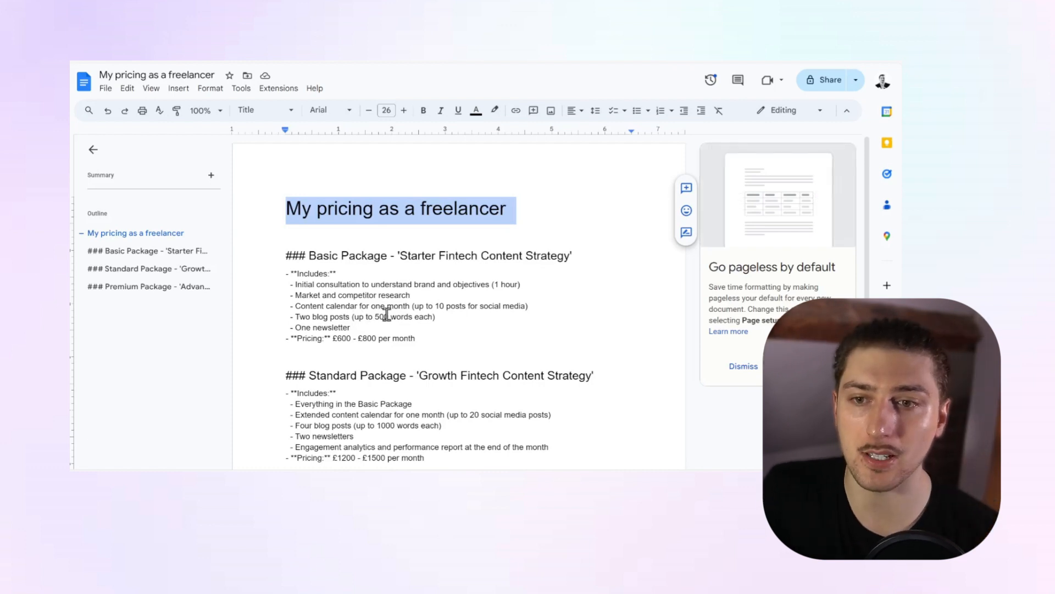
click(280, 211)
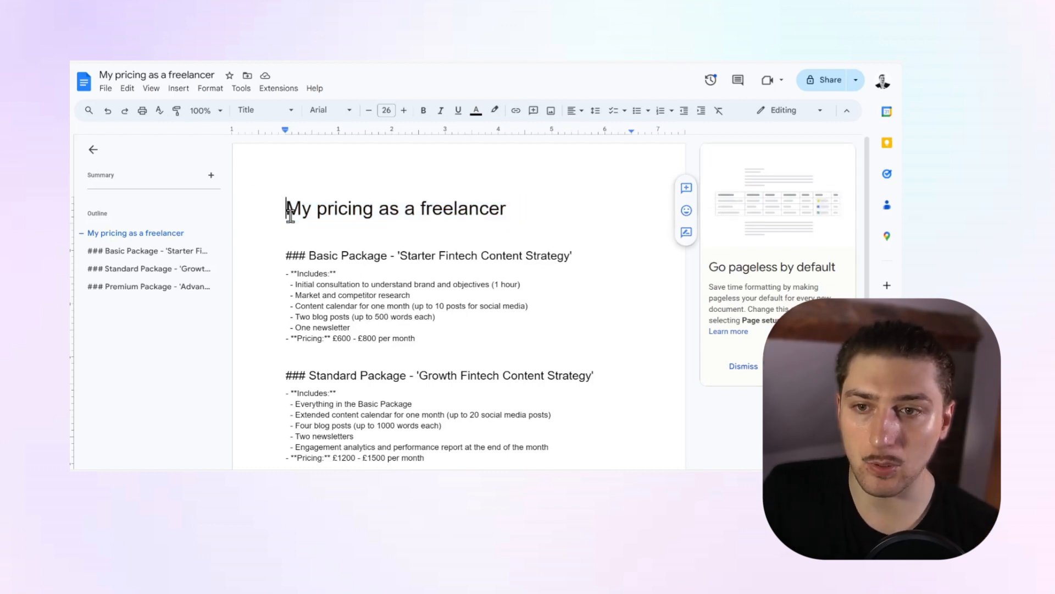
drag(286, 256, 574, 256)
click(283, 251)
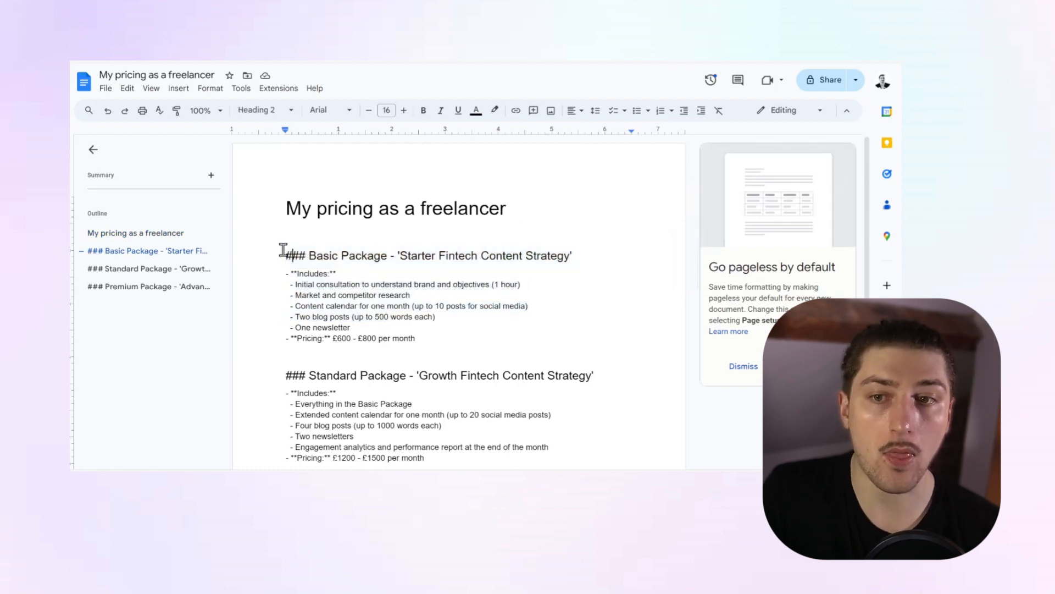
drag(283, 251, 592, 249)
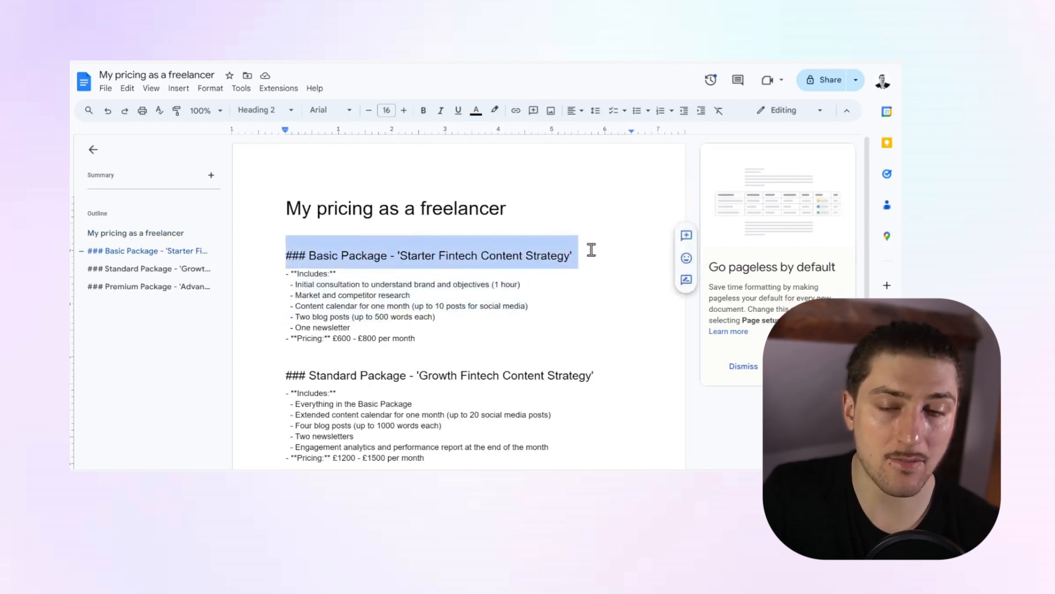
triple_click(358, 207)
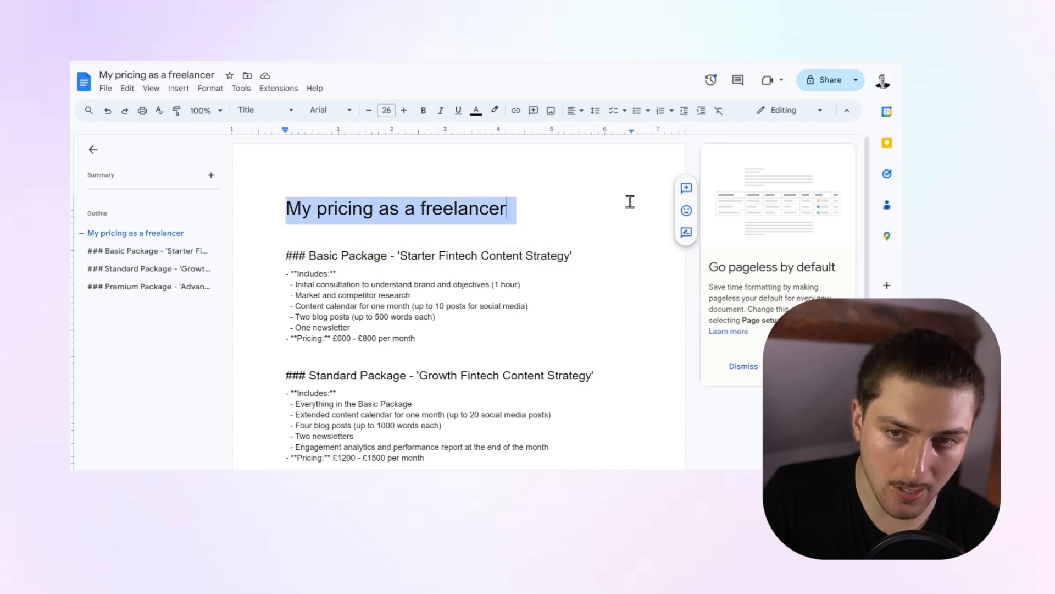
click(510, 208)
Review the Basic, Standard and Premium package contents and prices, and the My experience section.
drag(279, 253, 455, 358)
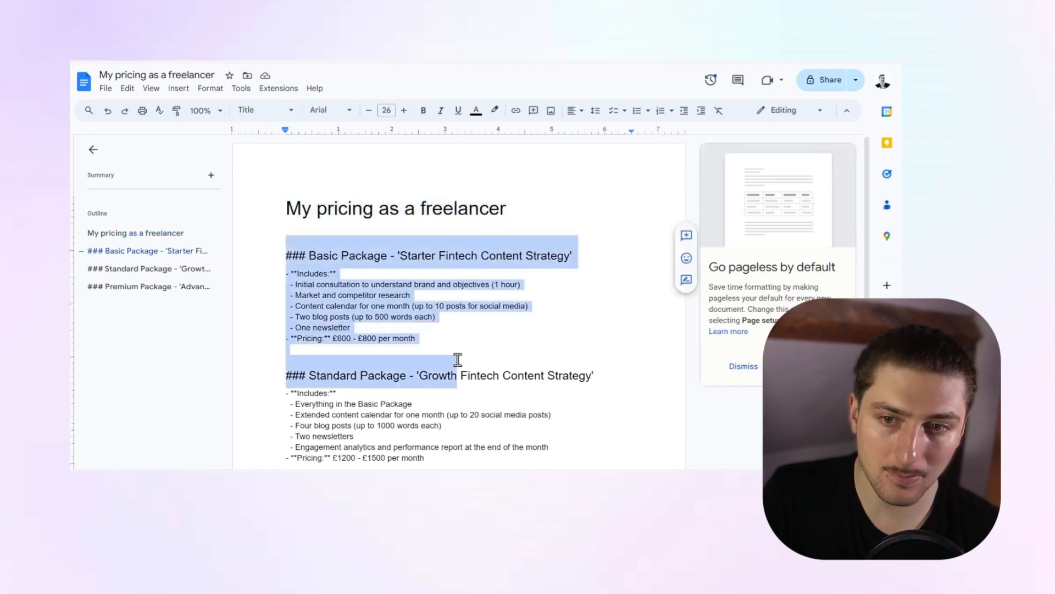
click(436, 330)
scroll(347, 409, down, 6)
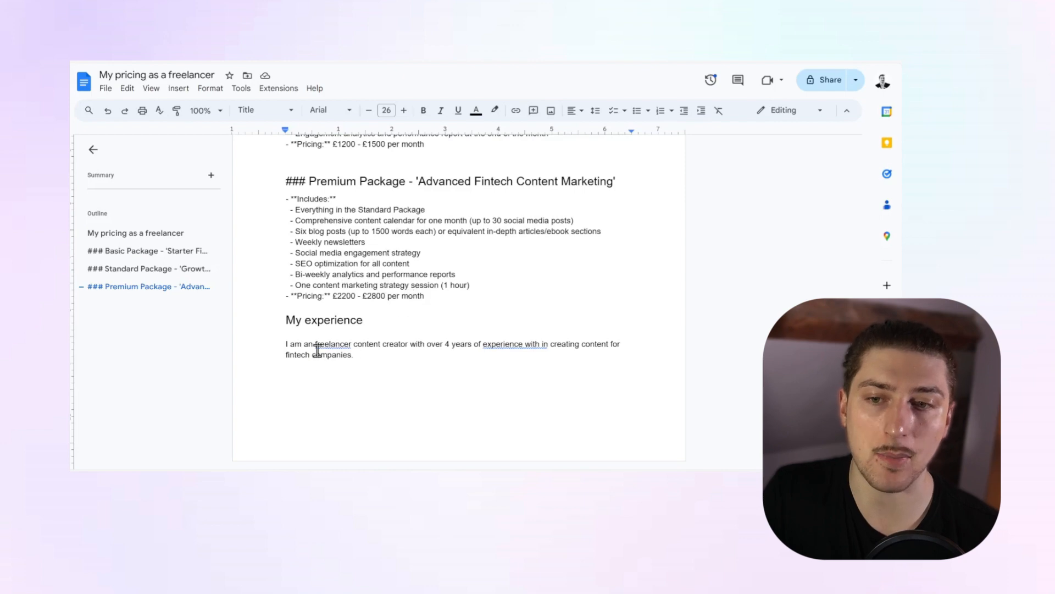
scroll(343, 345, up, 6)
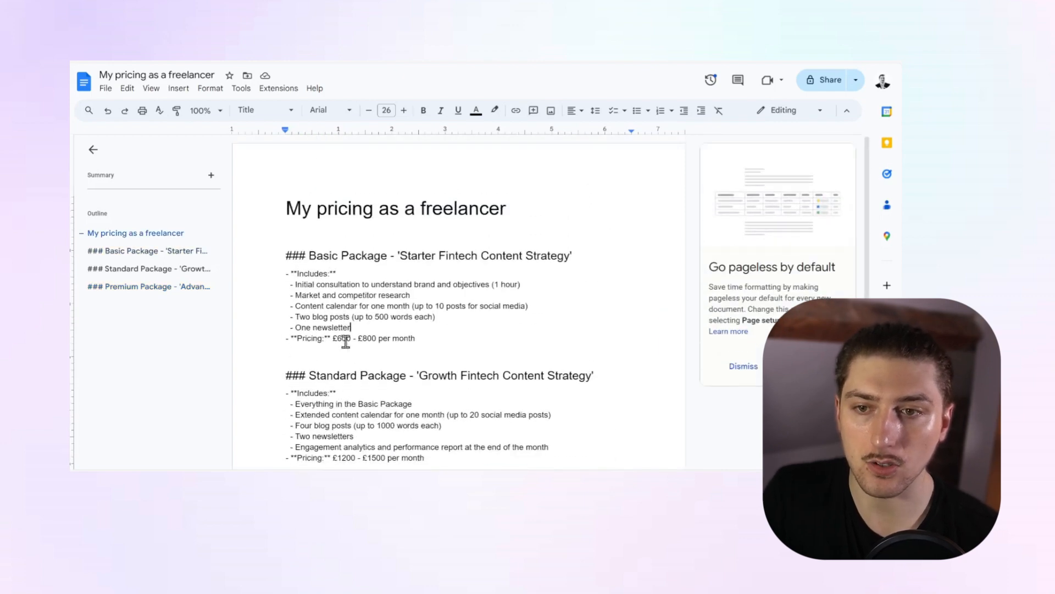
click(348, 328)
scroll(341, 312, down, 4)
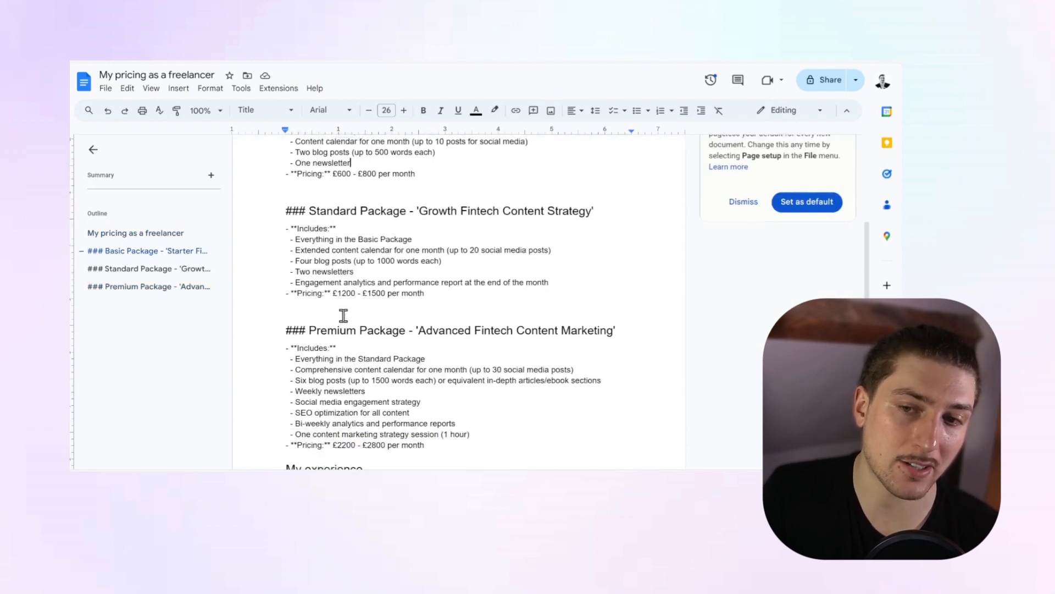
scroll(341, 312, up, 4)
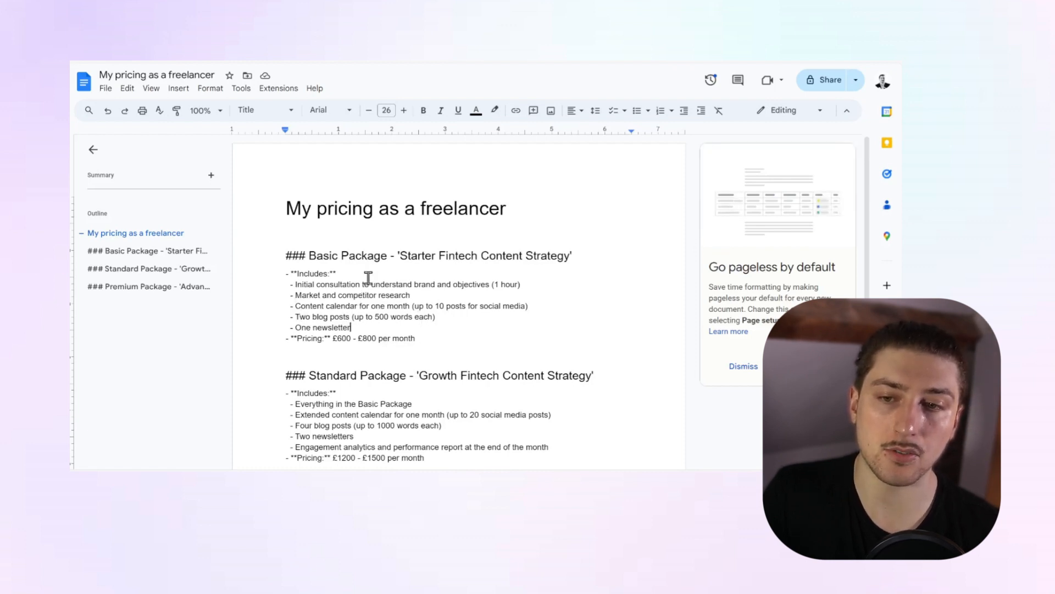
scroll(357, 329, down, 3)
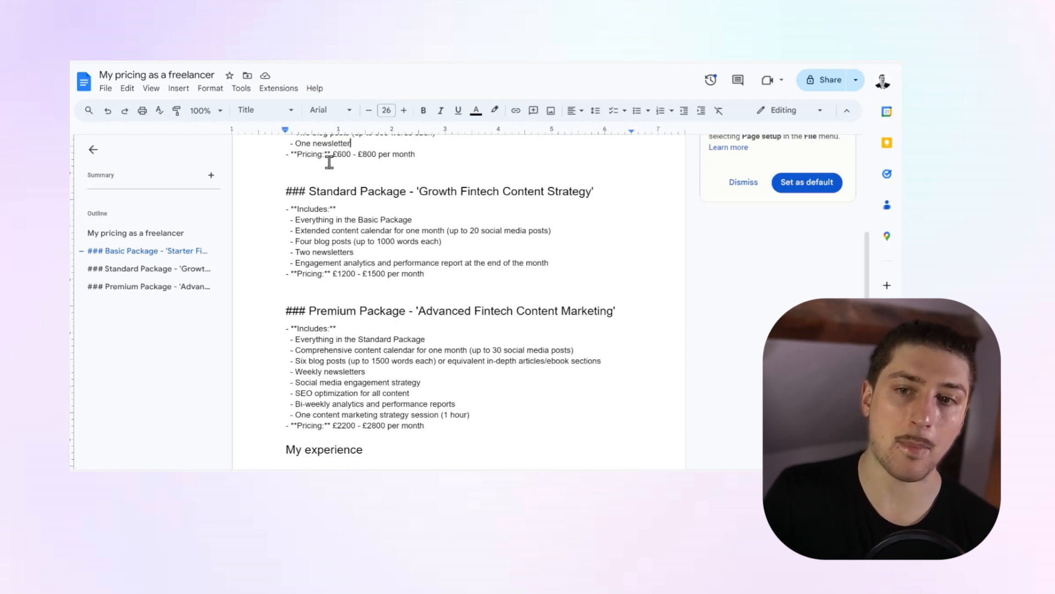
scroll(506, 215, down, 3)
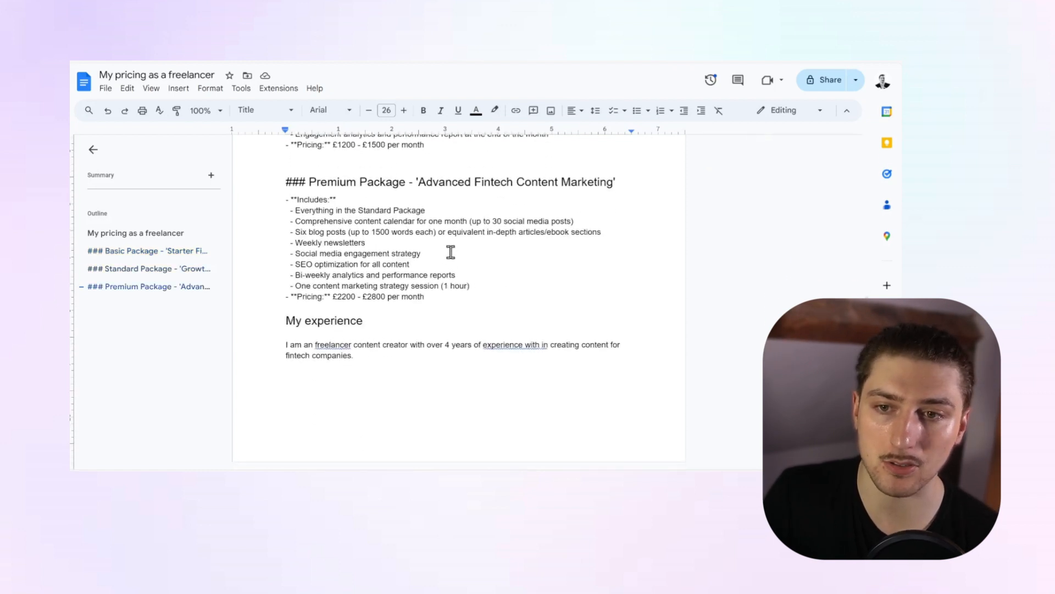
drag(513, 299, 282, 181)
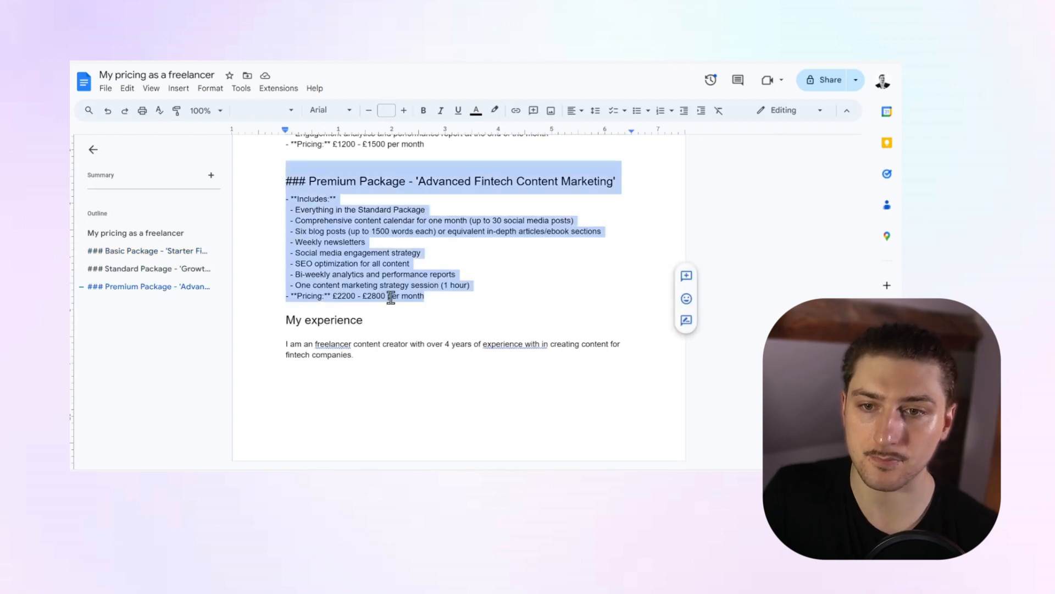
click(349, 296)
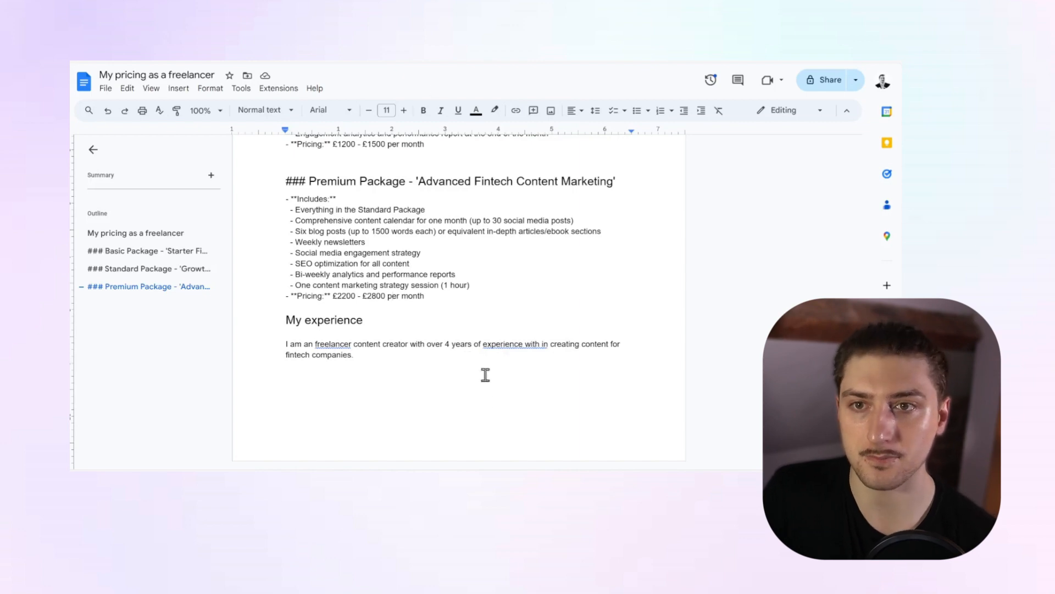
scroll(487, 350, up, 6)
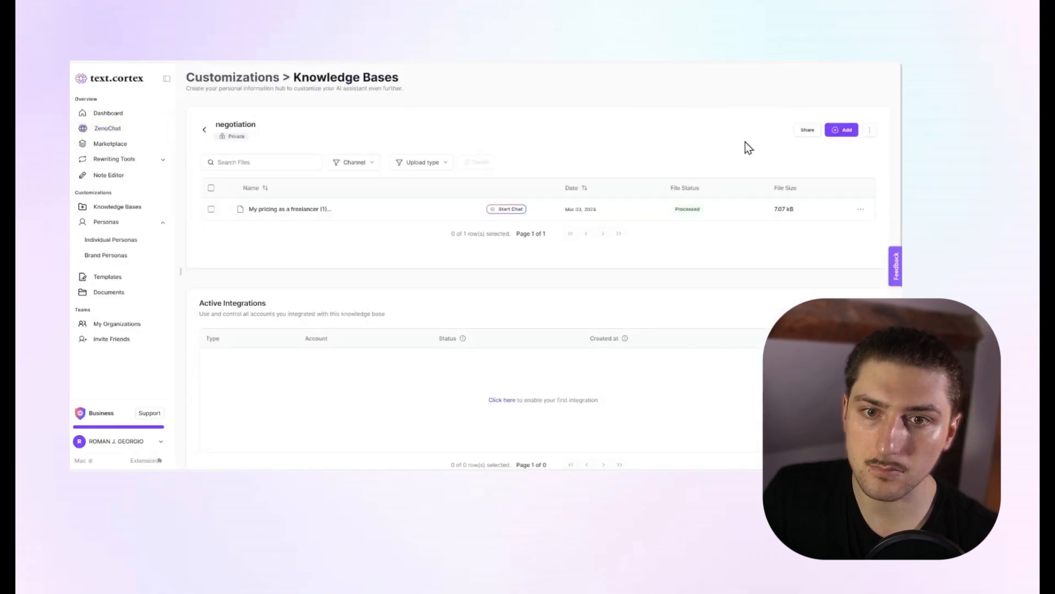
Add Google Drive as a source for the negotiation knowledge base in TextCortex, signing in with the company Google account.
click(848, 131)
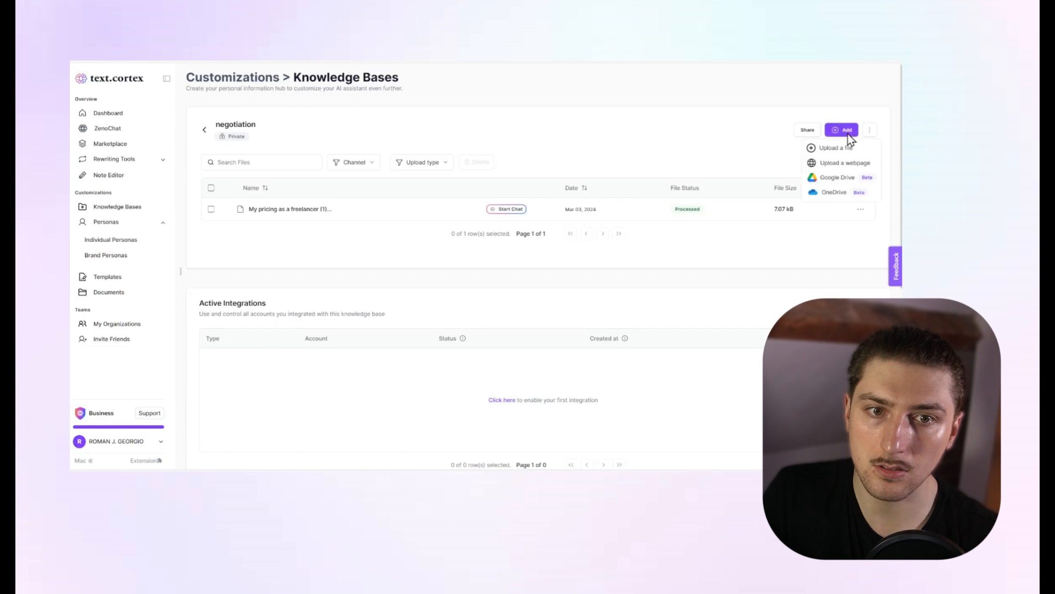
click(828, 180)
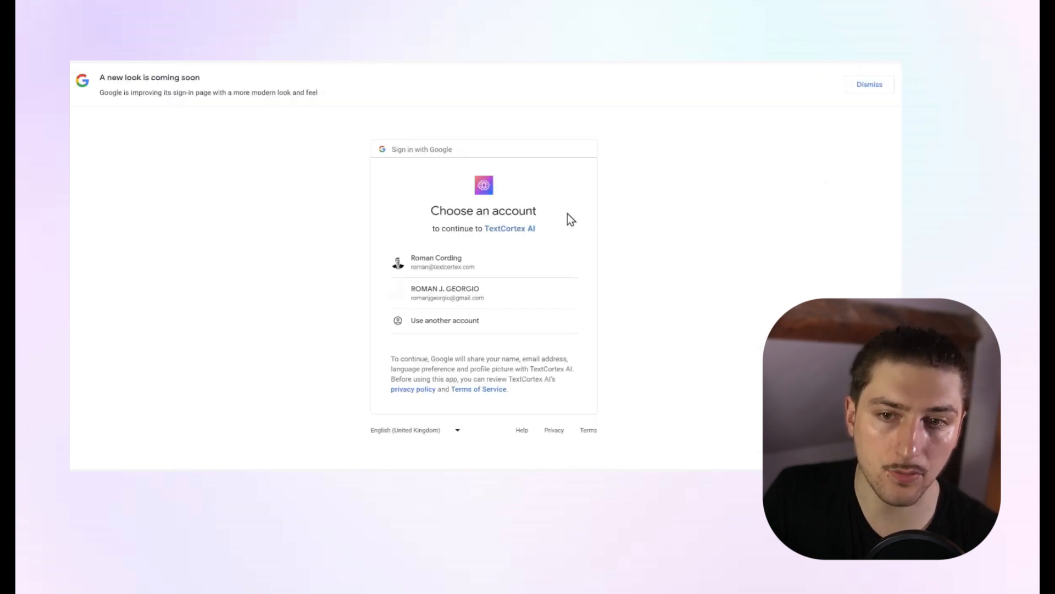
click(513, 267)
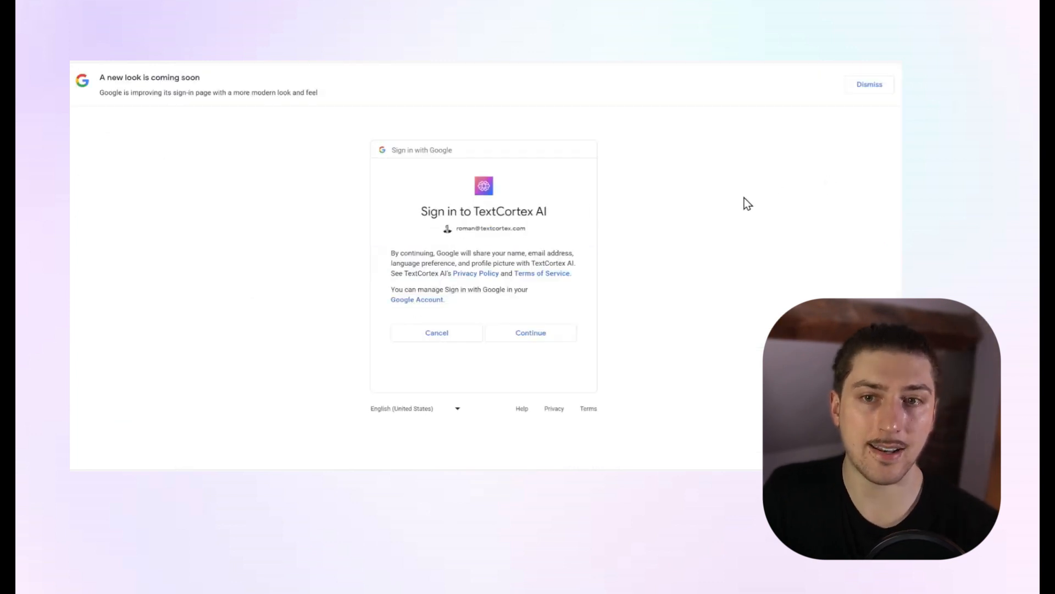
click(548, 344)
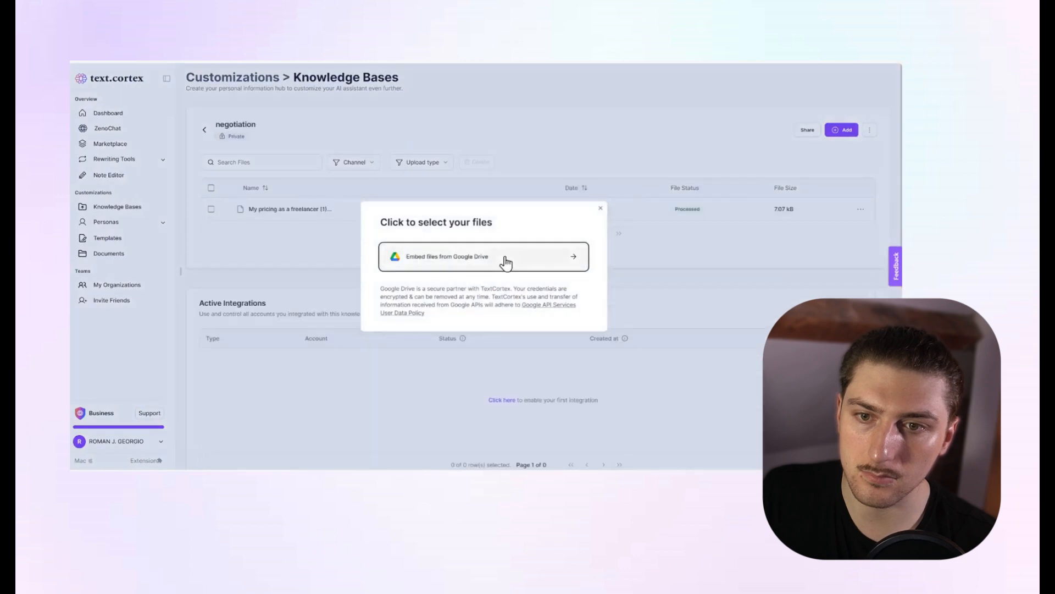
Embed the freelancer pricing document from the TextCortex (2) Google Drive folder into the negotiation knowledge base.
click(514, 266)
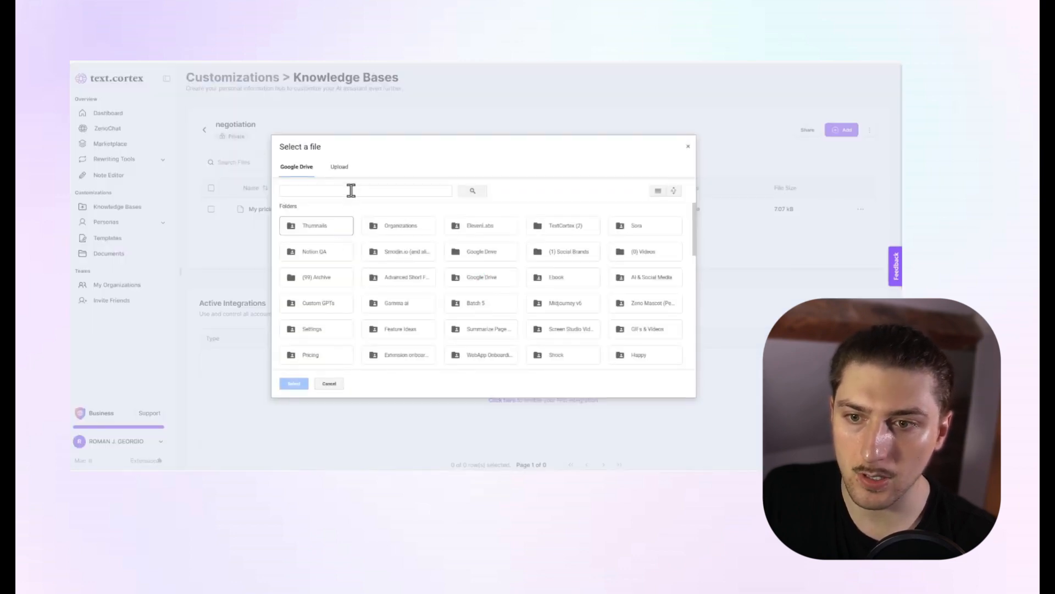
double_click(584, 226)
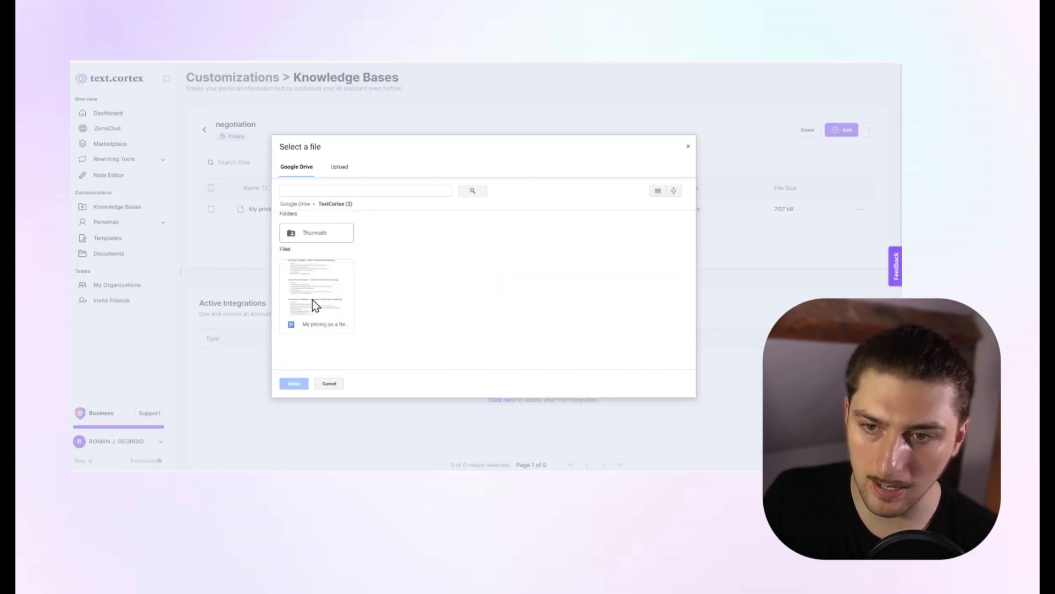
click(314, 308)
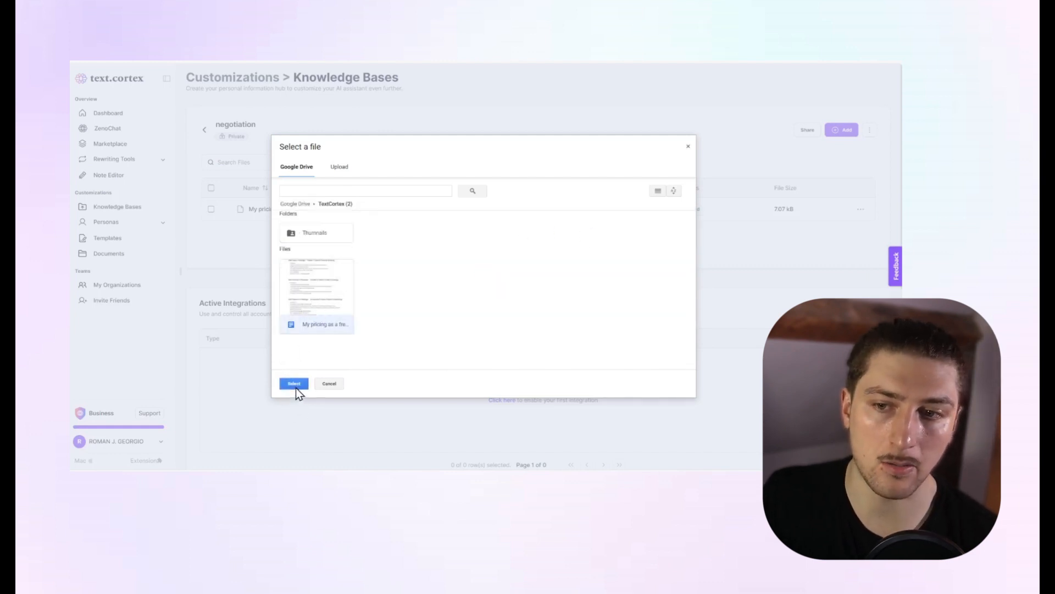
click(294, 384)
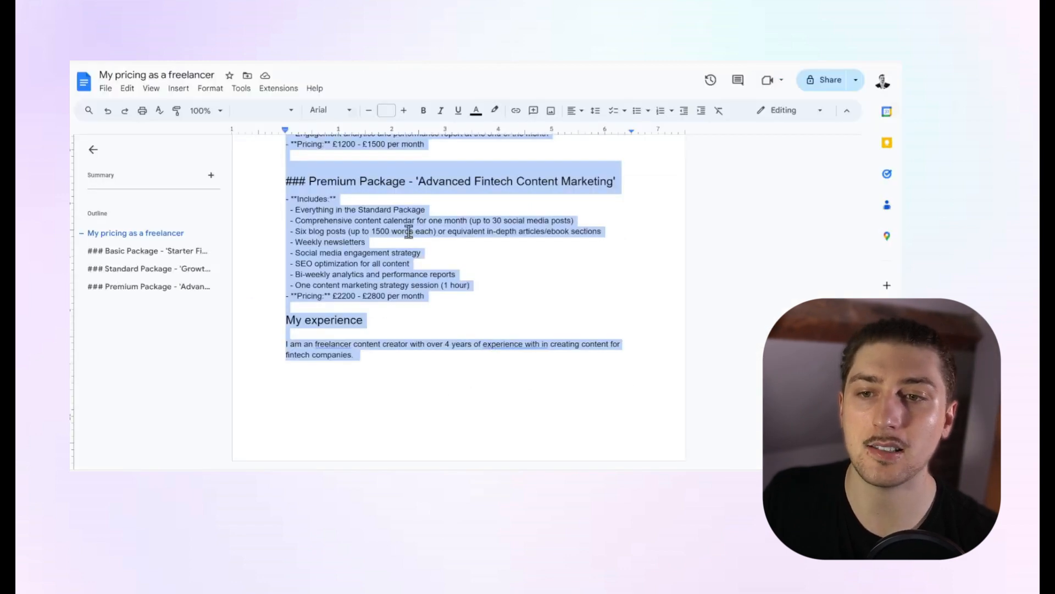
Add "I won the best fintech content creator of the year" as a new paragraph below the My experience text in the Google Docs pricing document.
scroll(498, 346, up, 10)
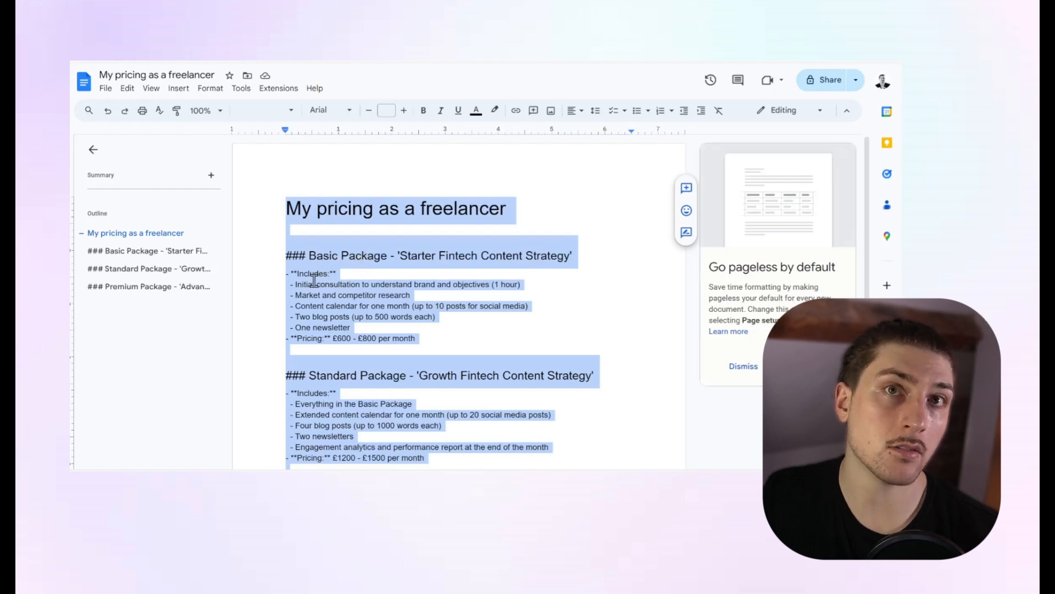
click(361, 337)
scroll(404, 325, down, 6)
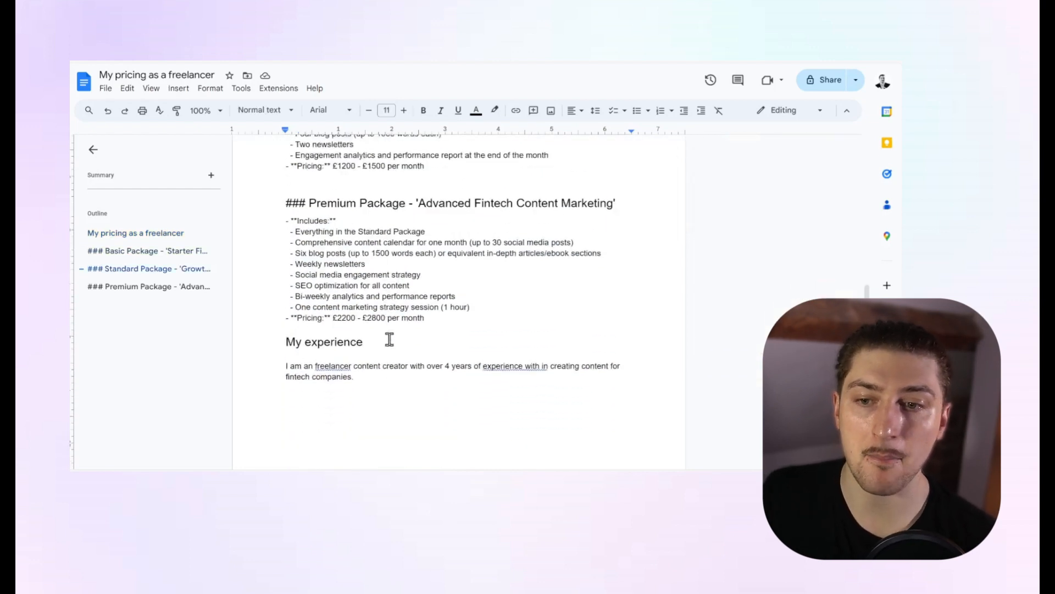
drag(383, 357, 460, 410)
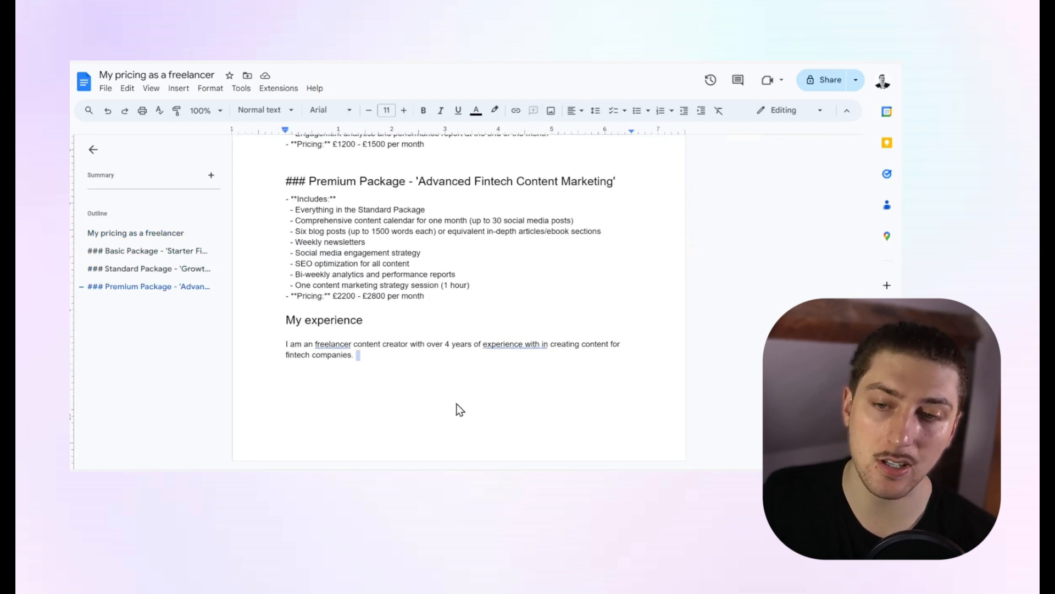
click(384, 356)
key(ctrl+Return)
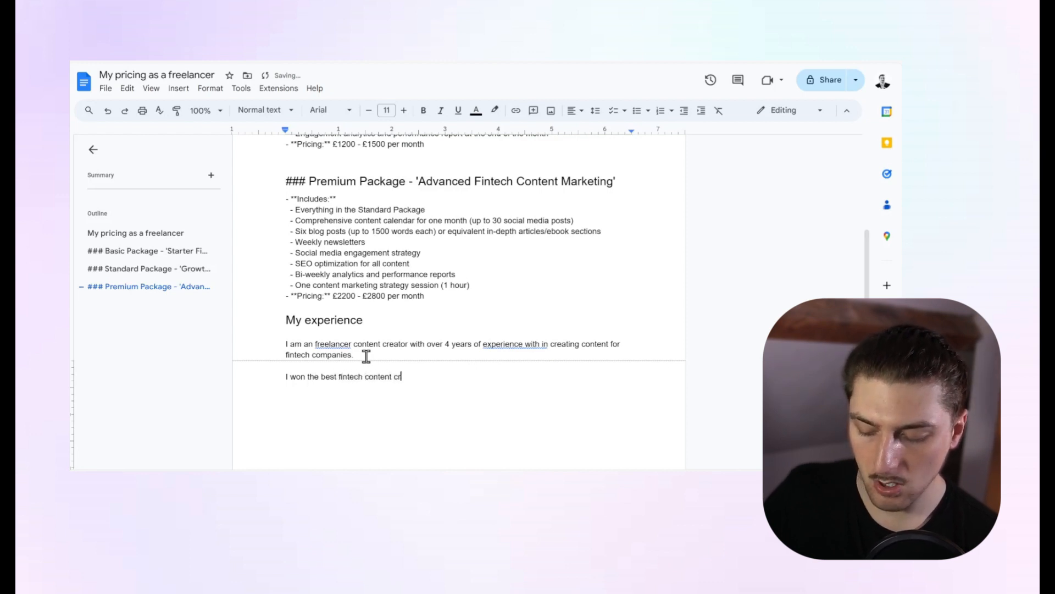
text(yea)
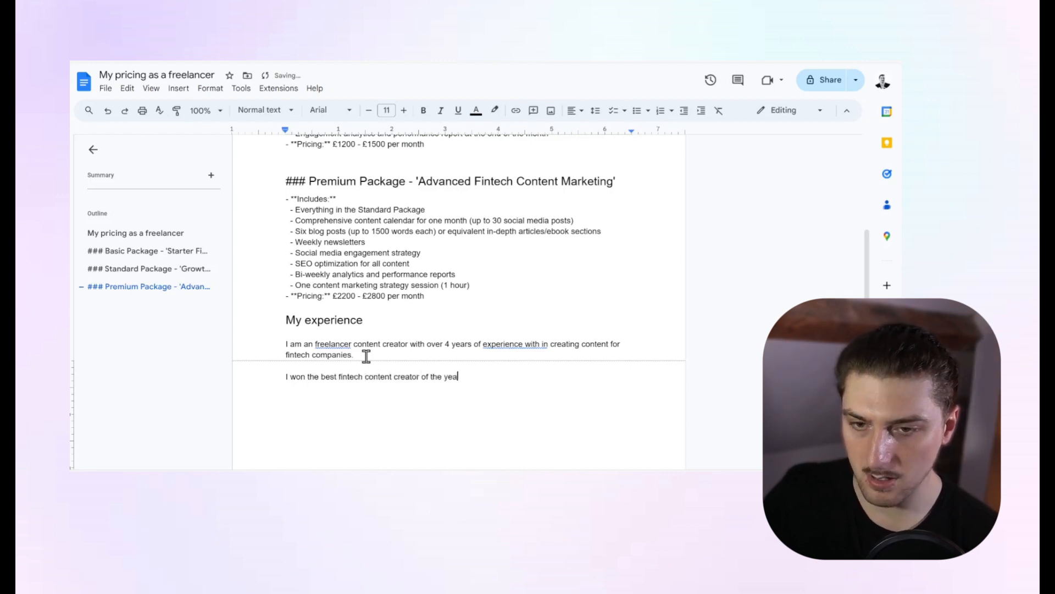
text(r)
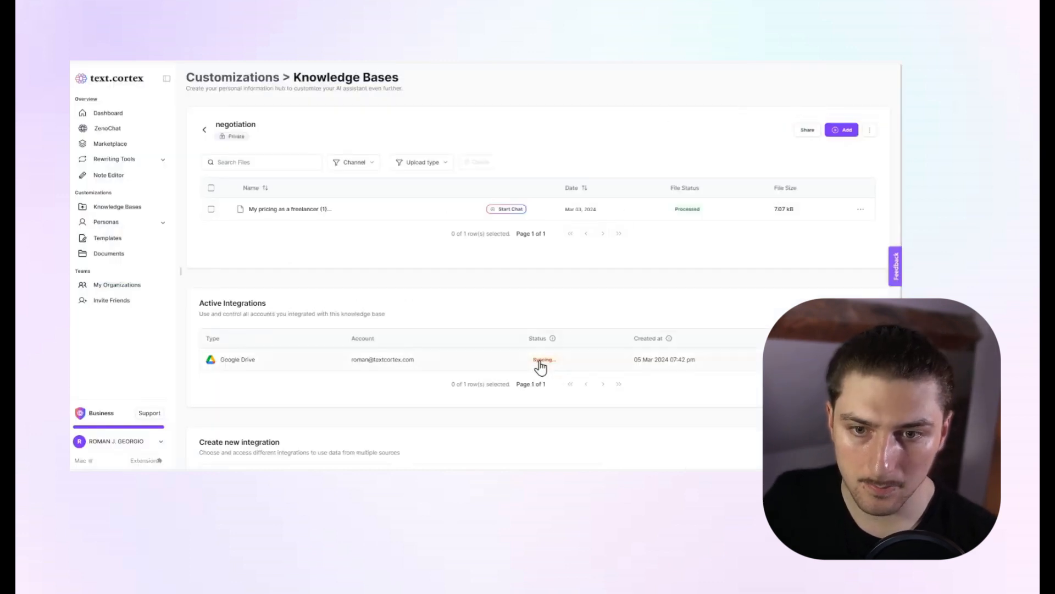
In TextCortex, delete the older "My pricing as a freelancer (1)" file from the negotiation knowledge base and confirm the deletion.
mouse_move(541, 366)
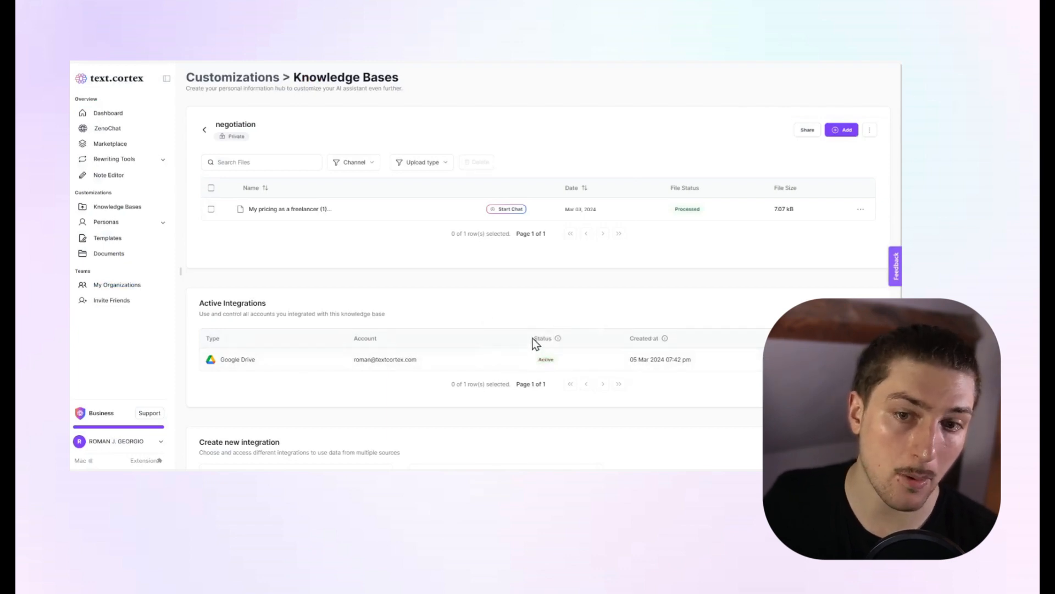
mouse_move(545, 389)
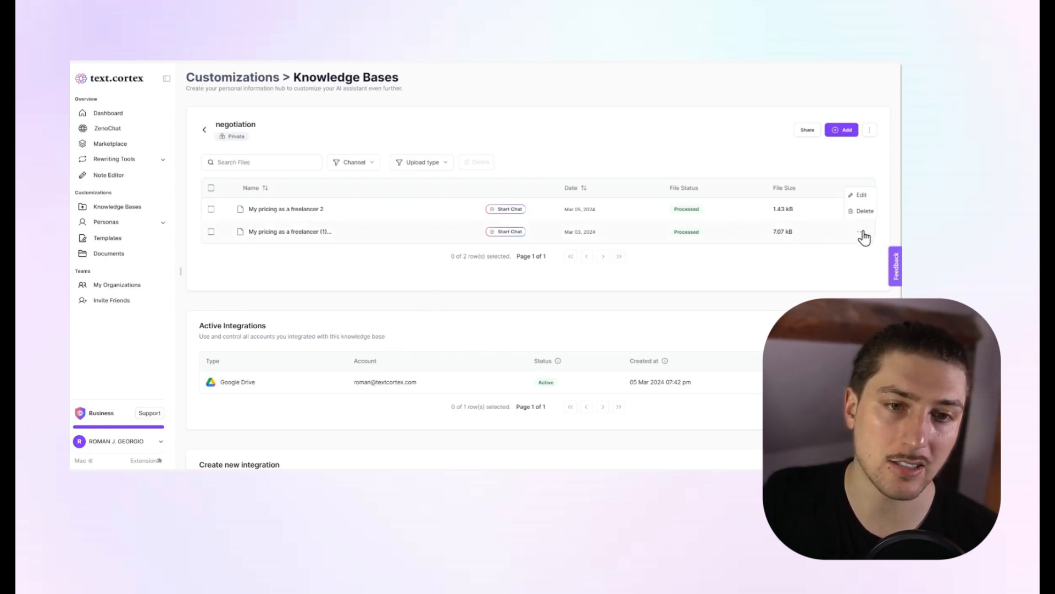
click(861, 212)
click(563, 283)
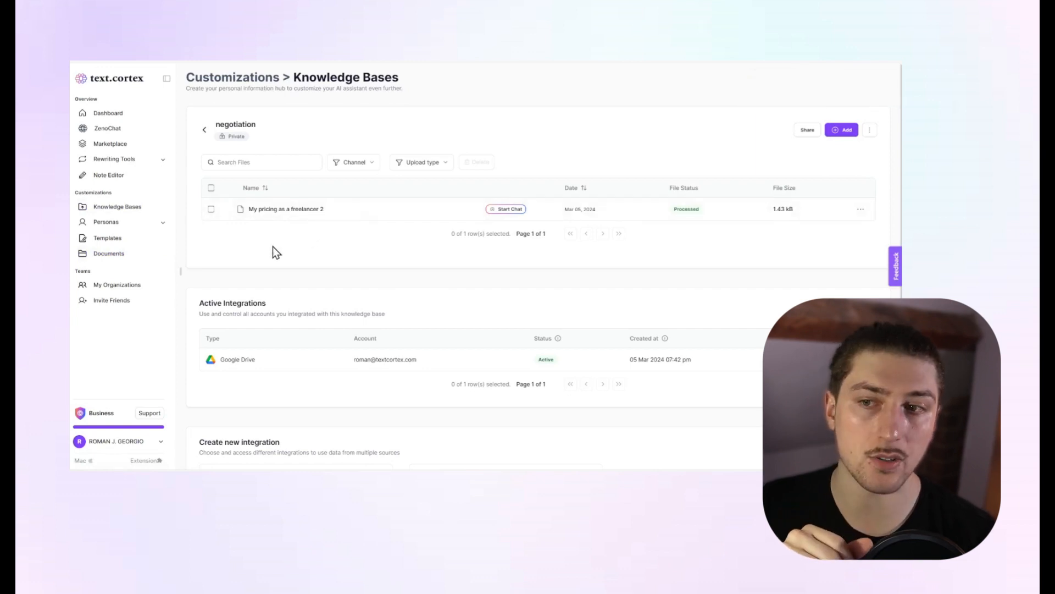
Go to the custom template library and search it for "n".
click(126, 239)
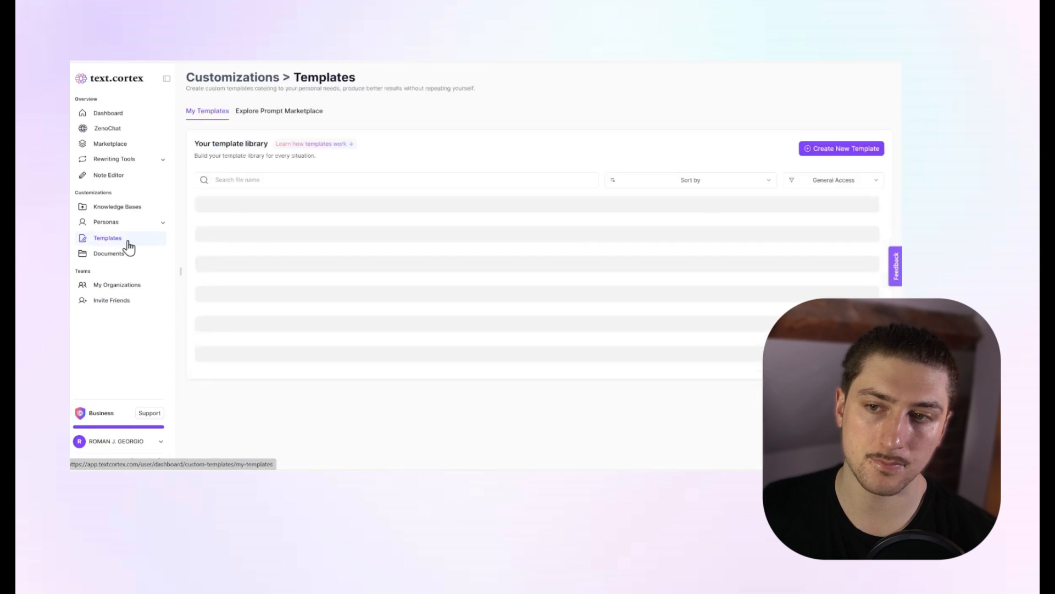
click(331, 179)
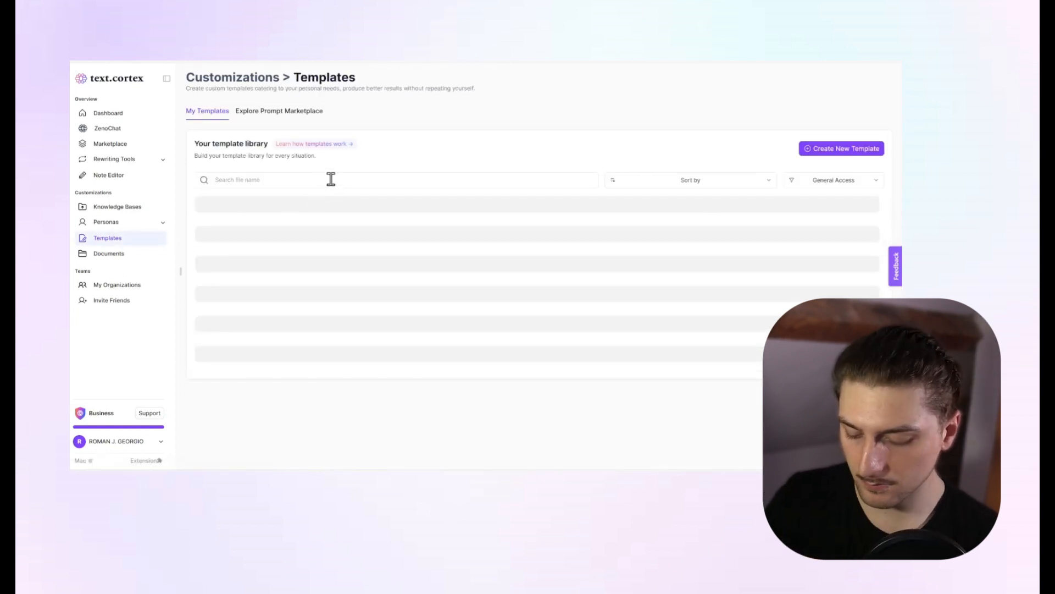
text(n)
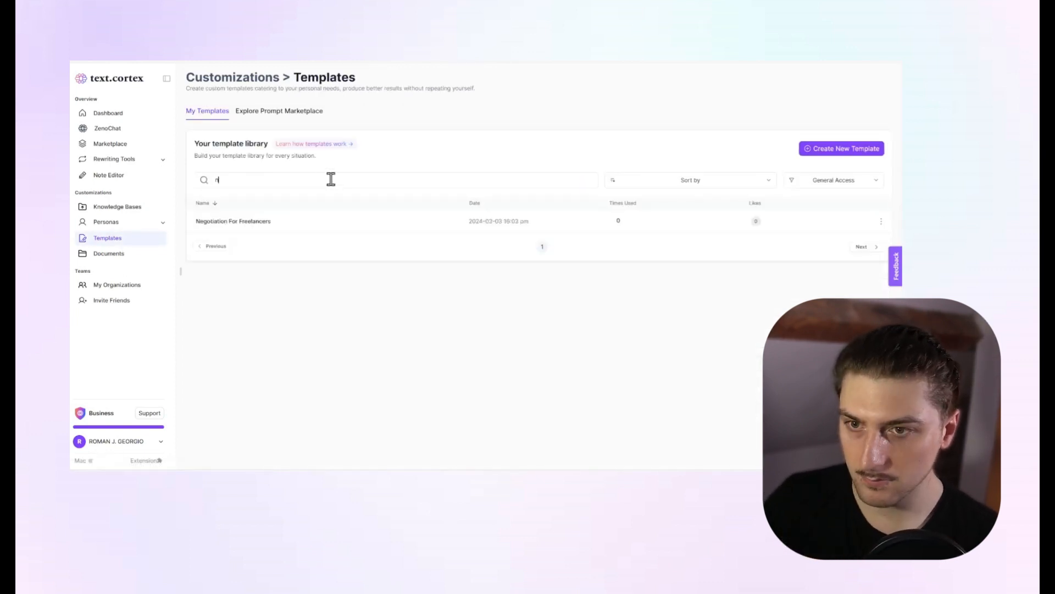
click(880, 221)
click(826, 221)
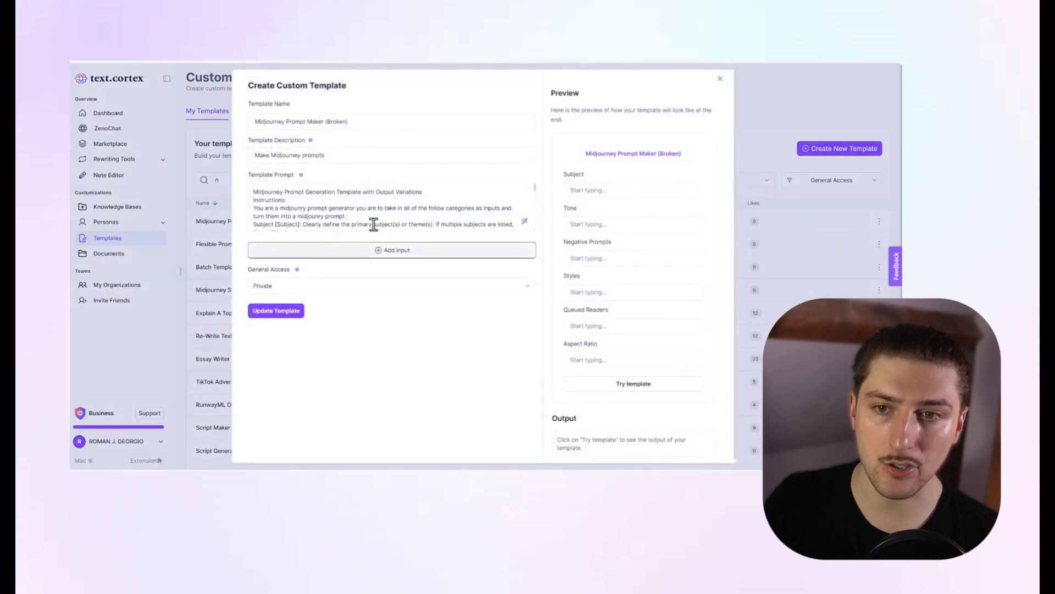
click(739, 137)
Search the template library for "ne" and open the Negotiation For Freelancers template for editing.
click(325, 181)
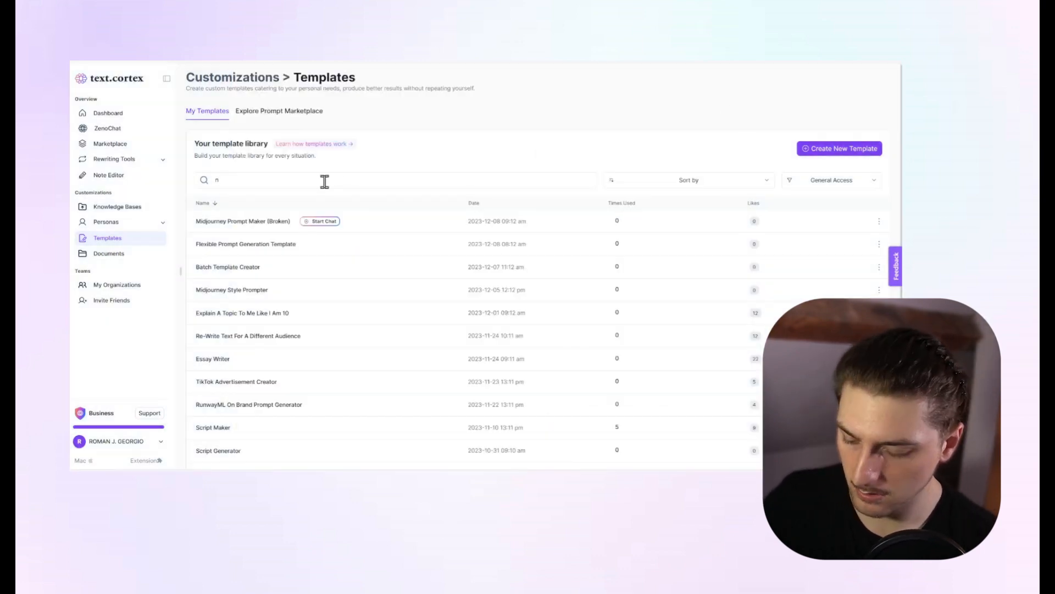
click(881, 221)
click(845, 222)
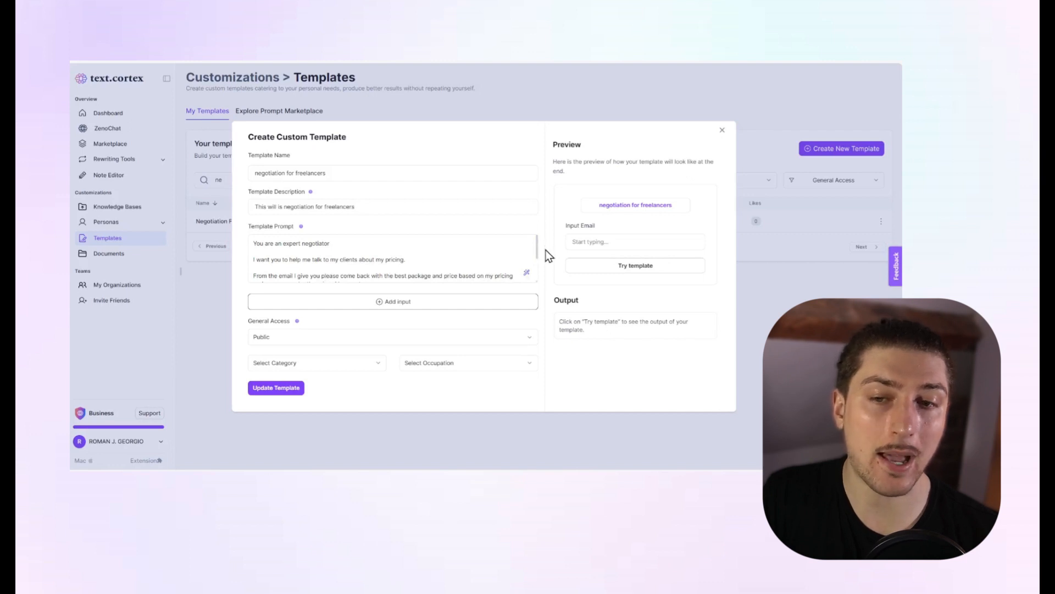
Review the negotiation template's prompt, email input and name, and close it without updating.
drag(537, 246, 536, 261)
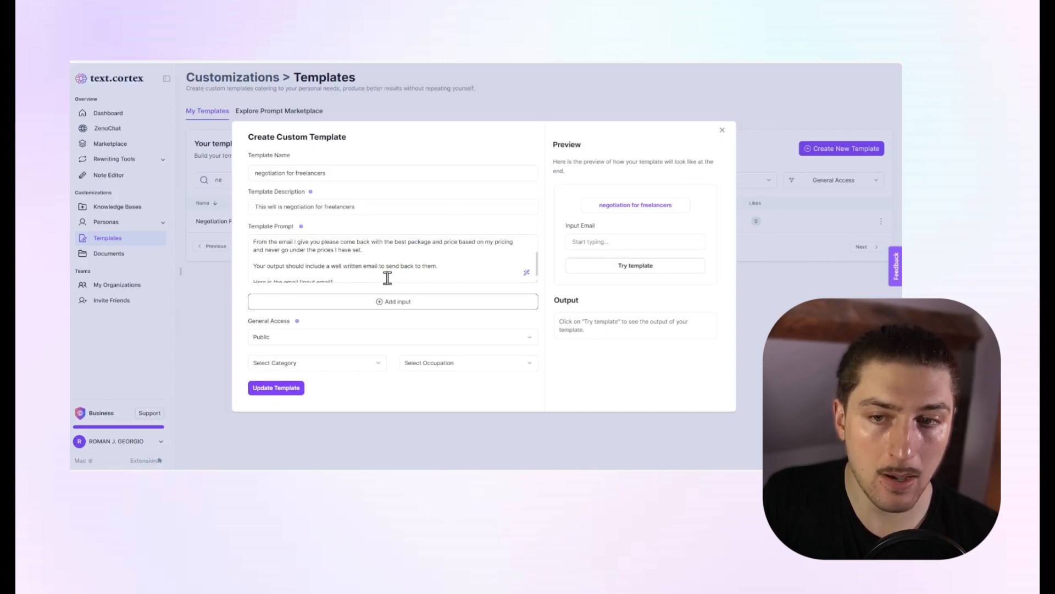
scroll(409, 277, down, 1)
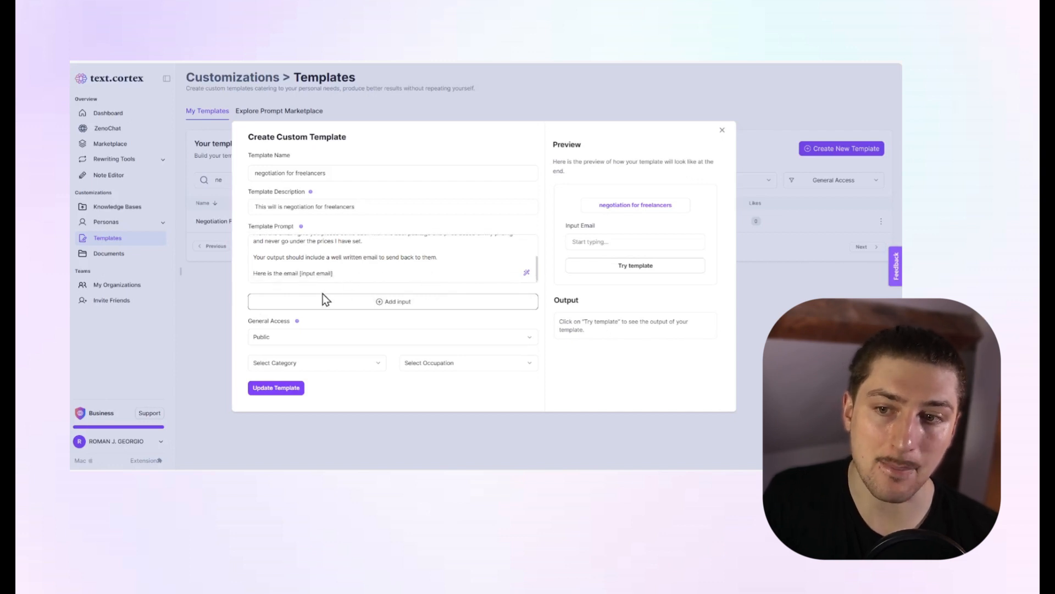
click(580, 242)
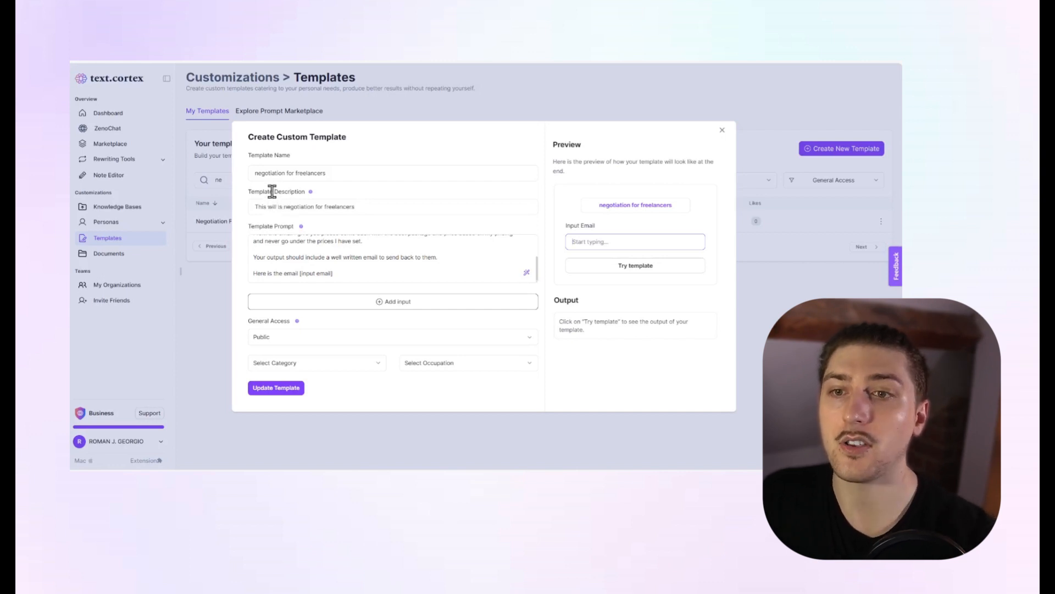
click(338, 172)
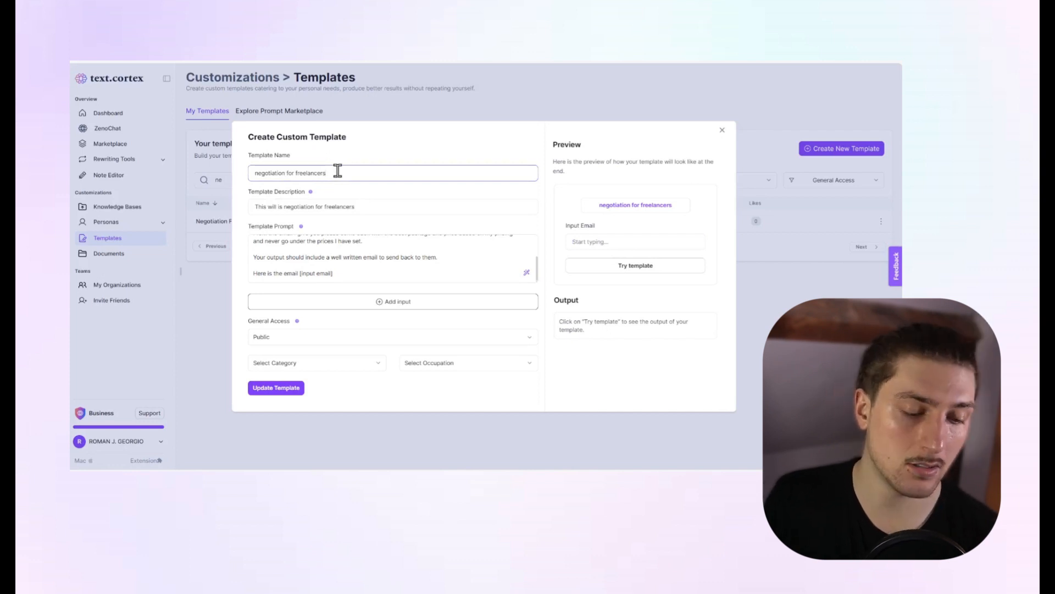
click(721, 132)
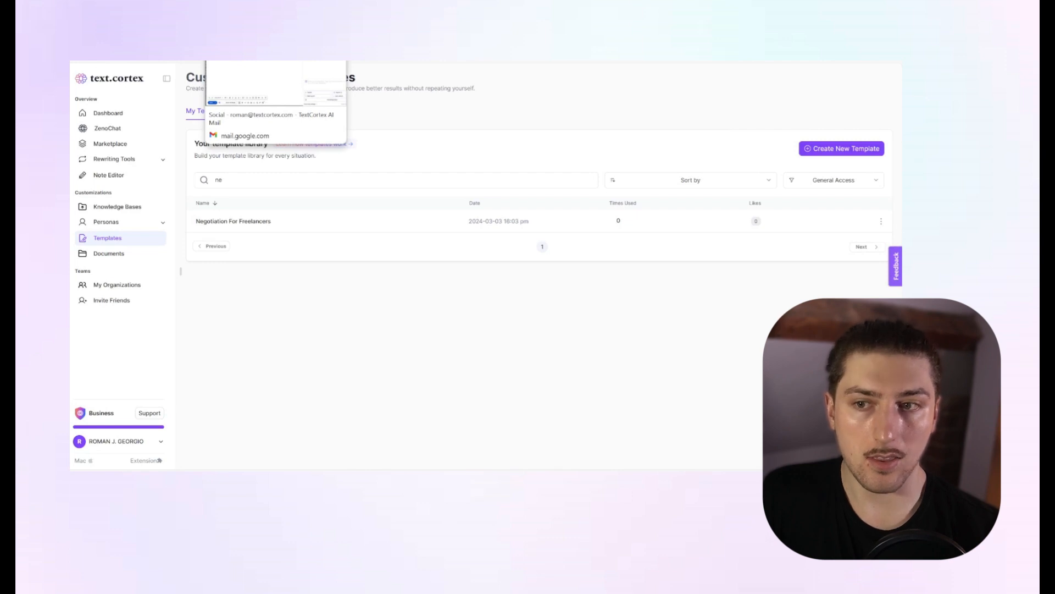
Start creating a new individual persona from the Individual Persona Library.
click(128, 224)
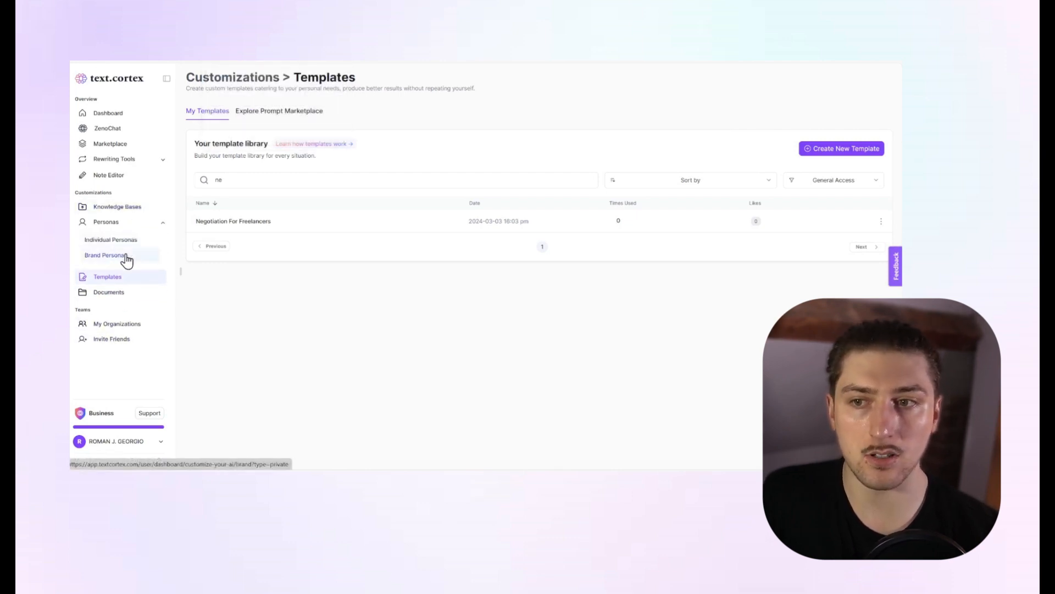
click(125, 251)
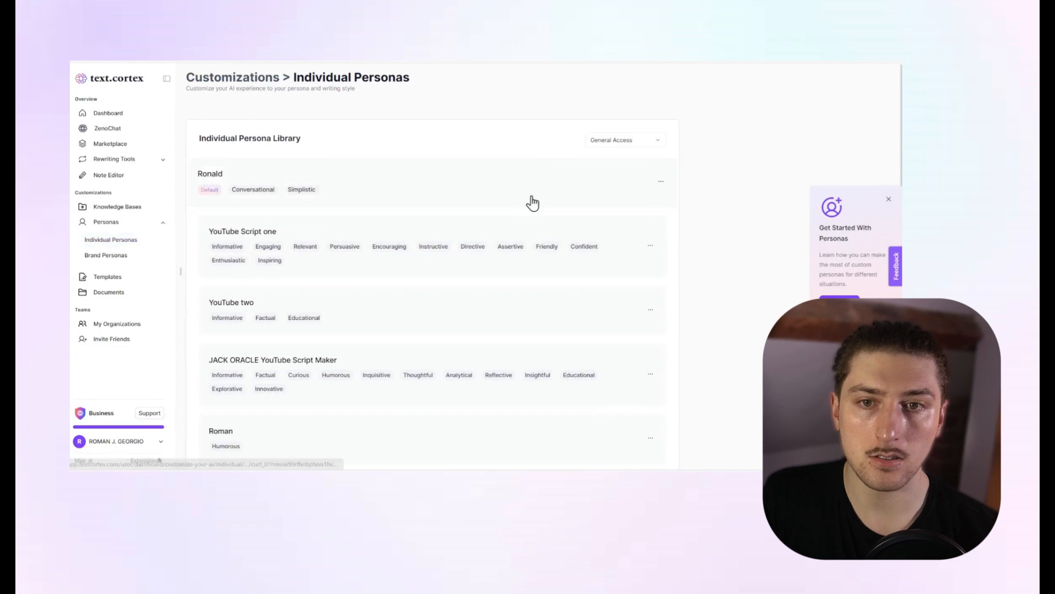
scroll(604, 242, down, 3)
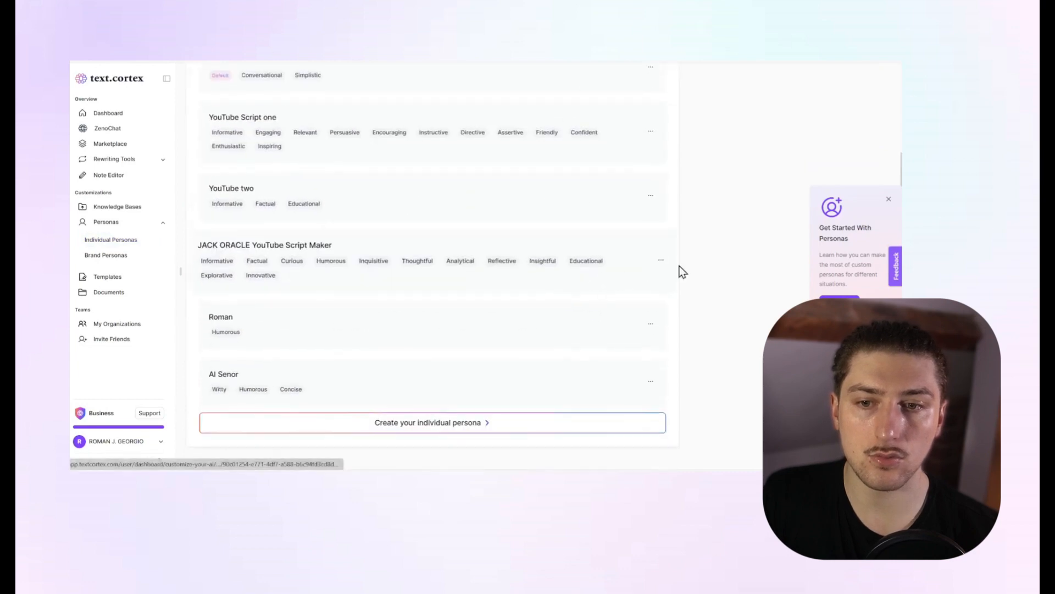
scroll(676, 291, up, 2)
scroll(550, 374, down, 2)
click(472, 423)
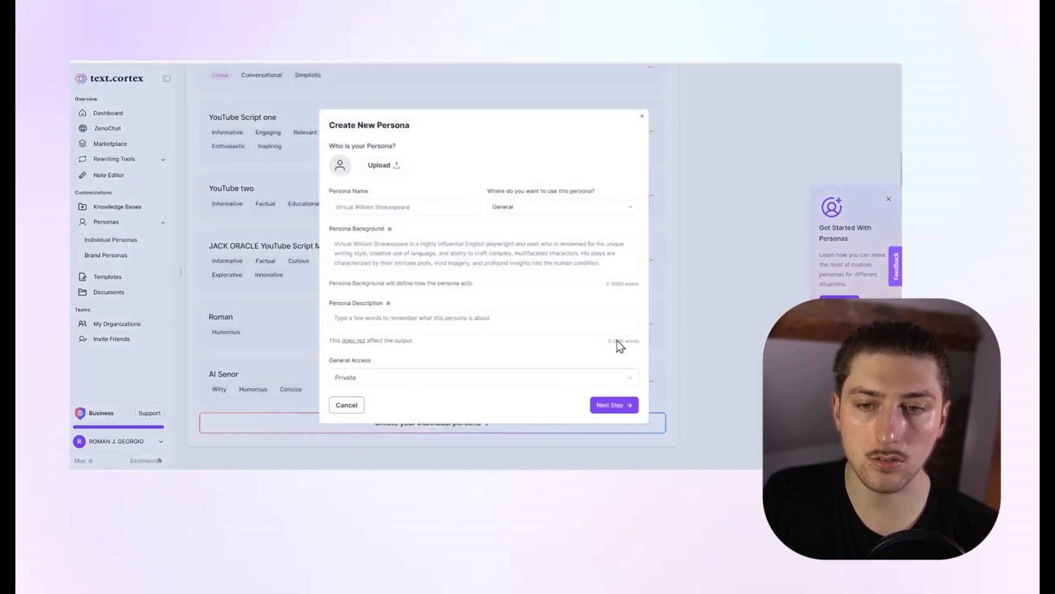
Name the new persona "Bob the freelancer" and set where it is used to Email Writing.
click(347, 207)
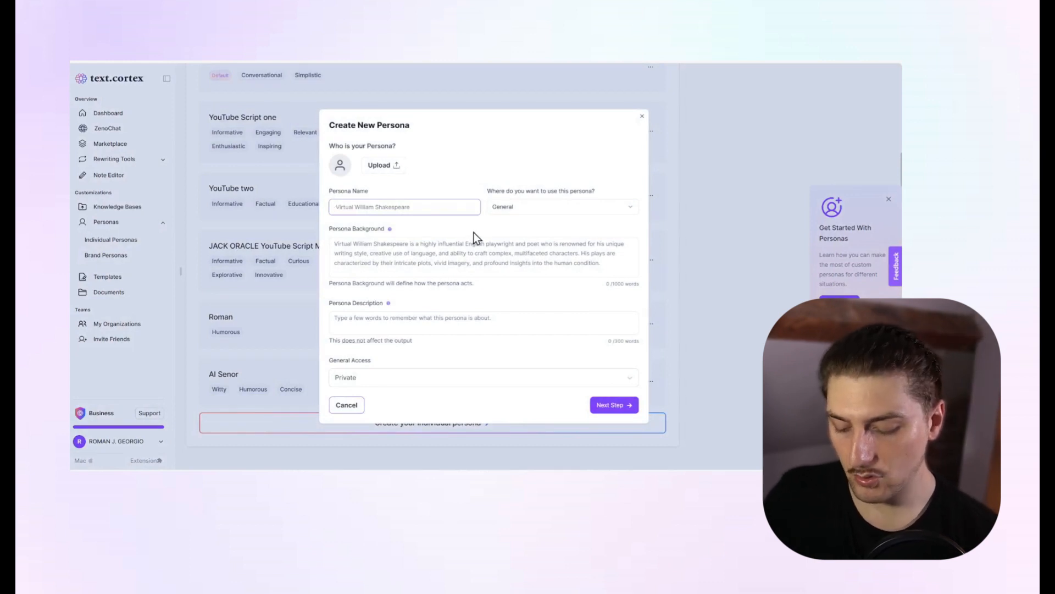
text(Bob)
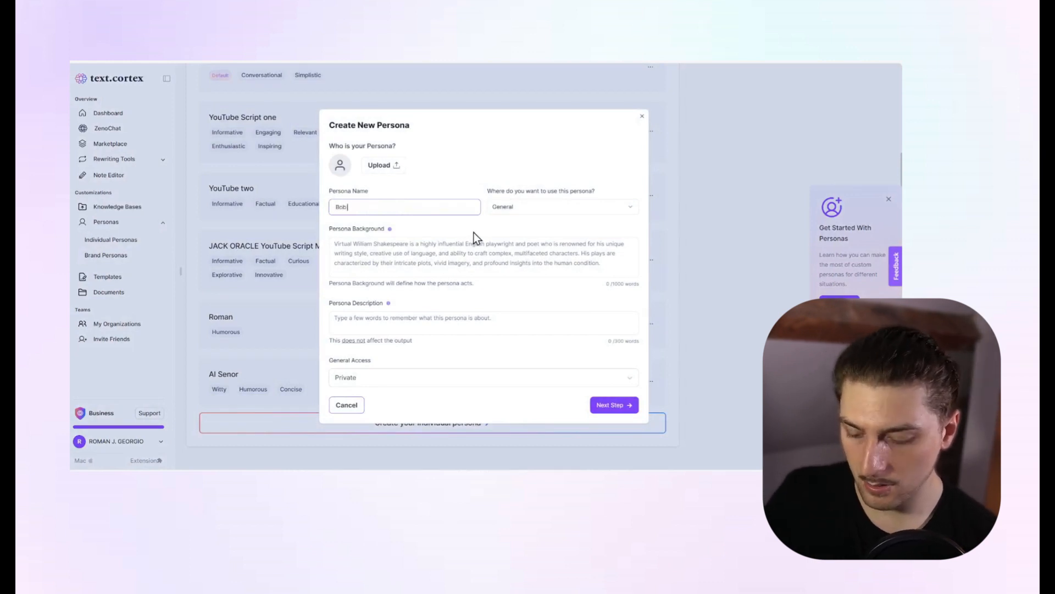
text( the treeancer)
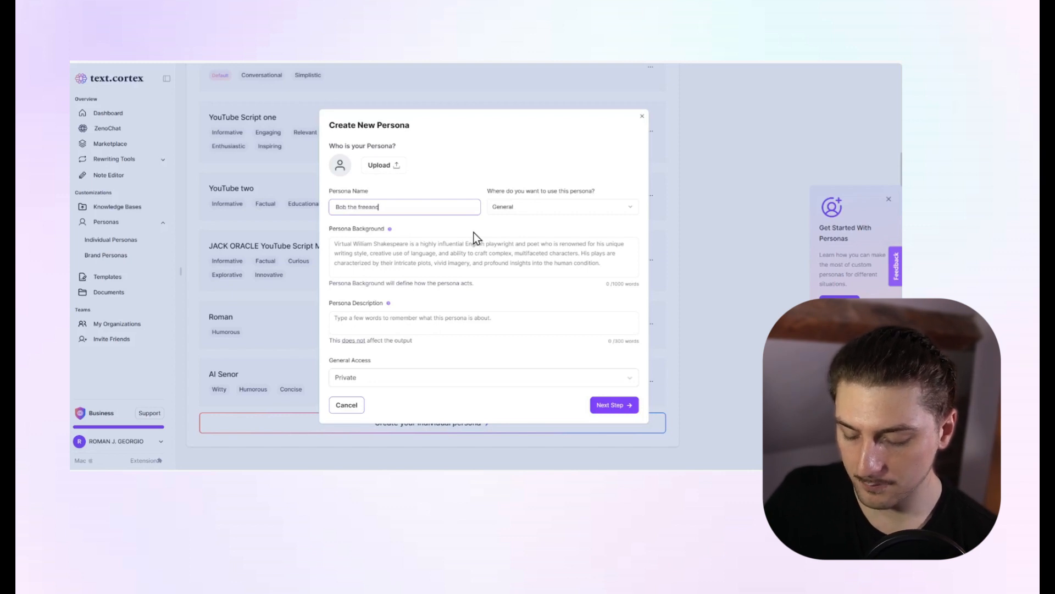
right_click(375, 209)
click(395, 219)
click(572, 209)
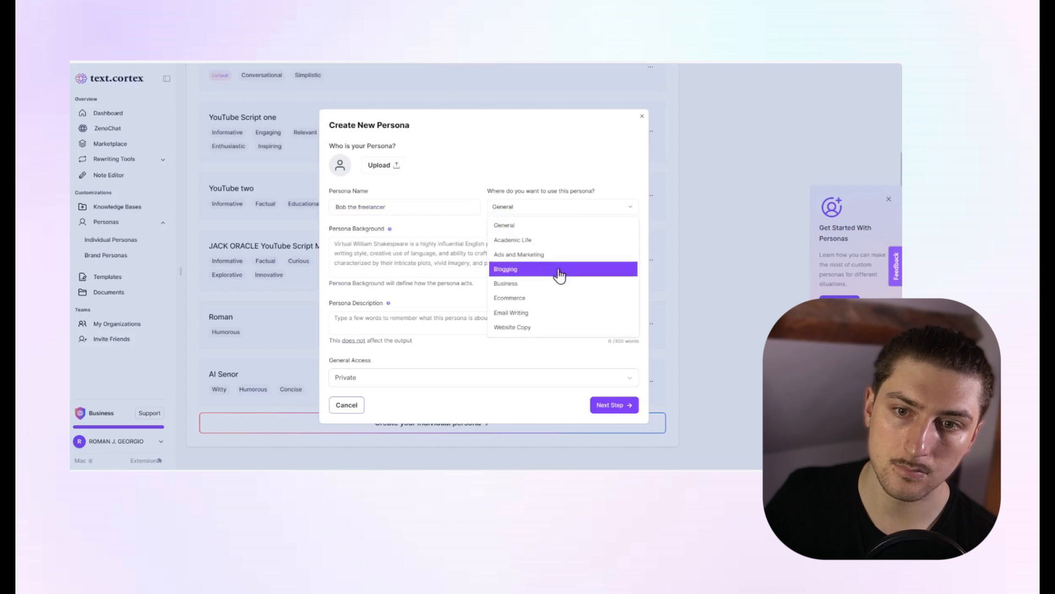
scroll(554, 311, down, 1)
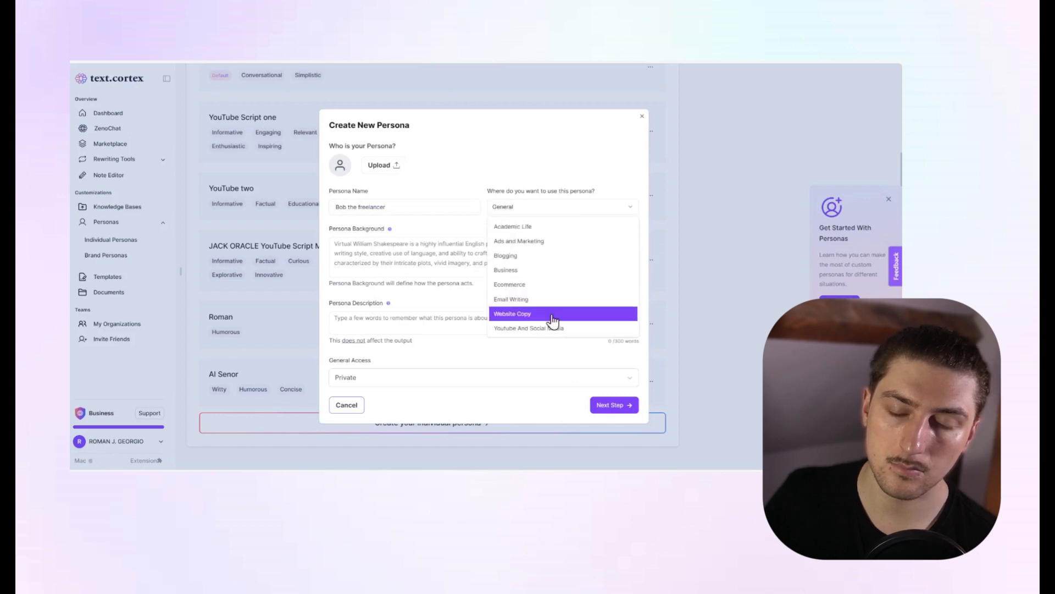
click(555, 301)
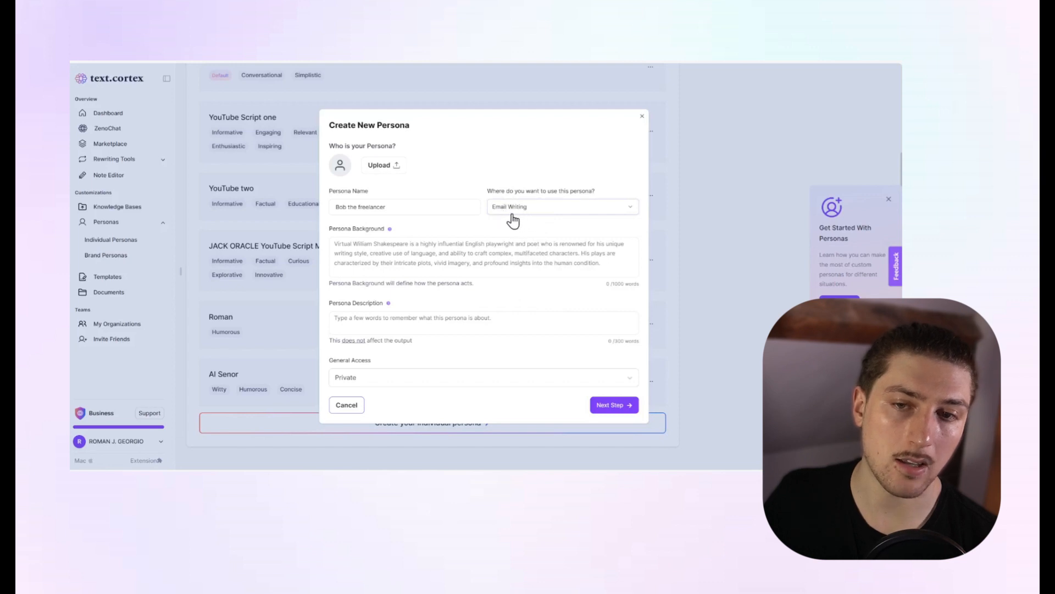
Write the persona background as "I am a 23 year old content creator, my background is with in creating with in the fintech space.".
click(361, 245)
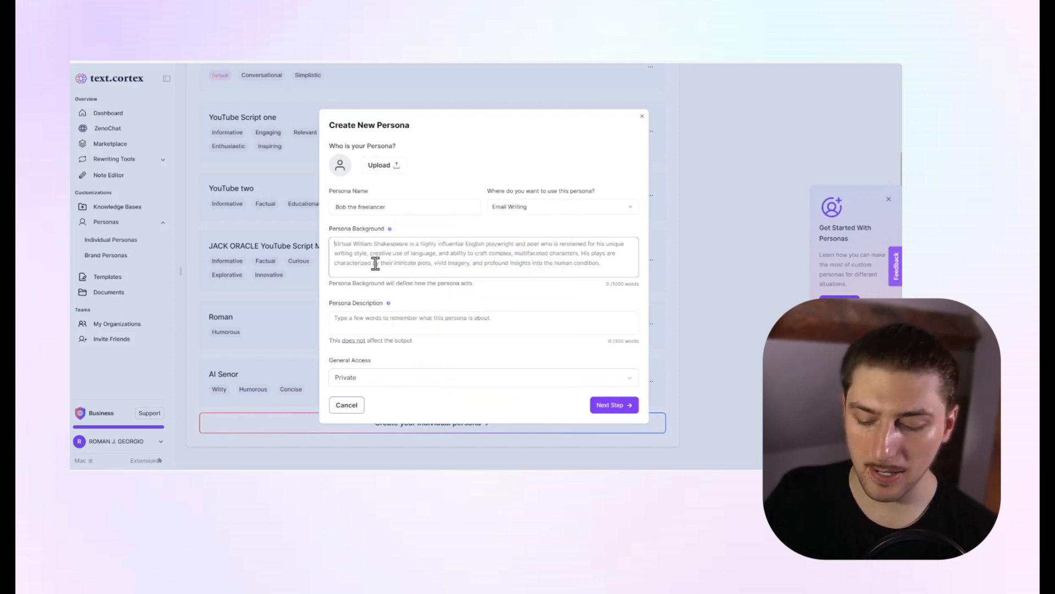
text(My background is with in creating)
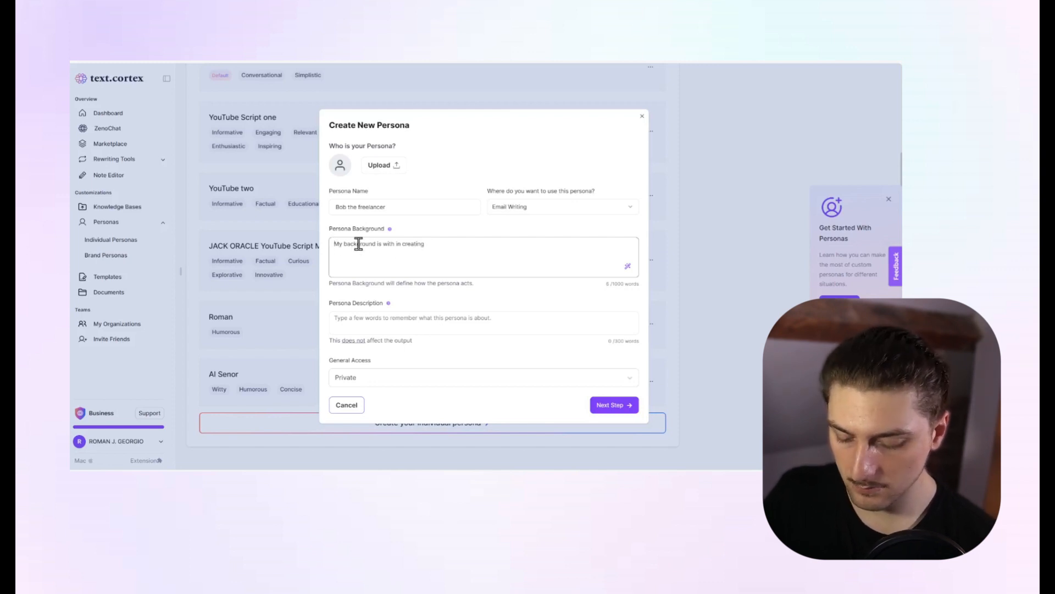
text(I am a)
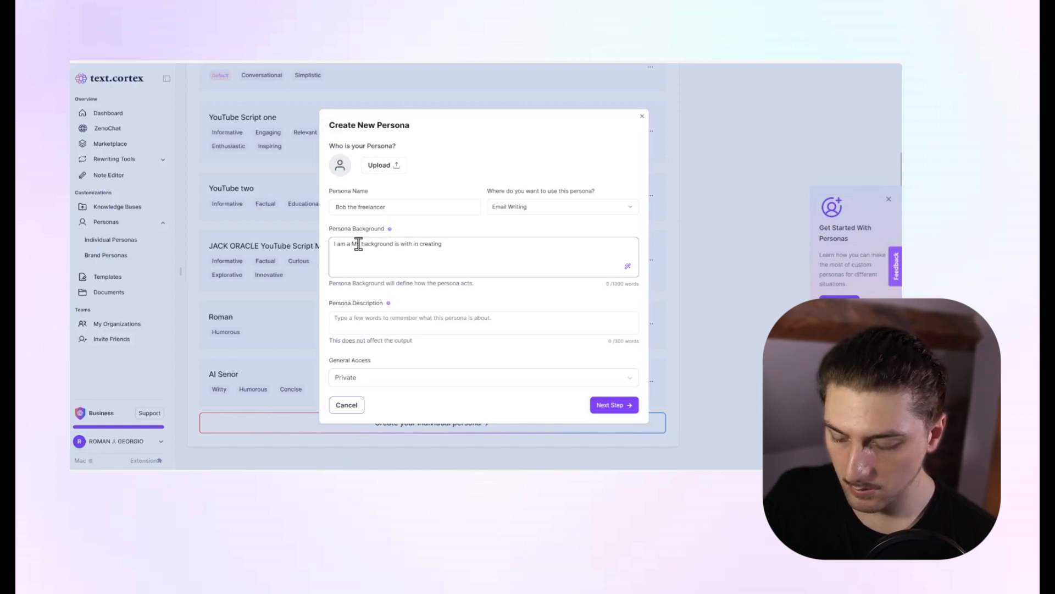
text(23 year)
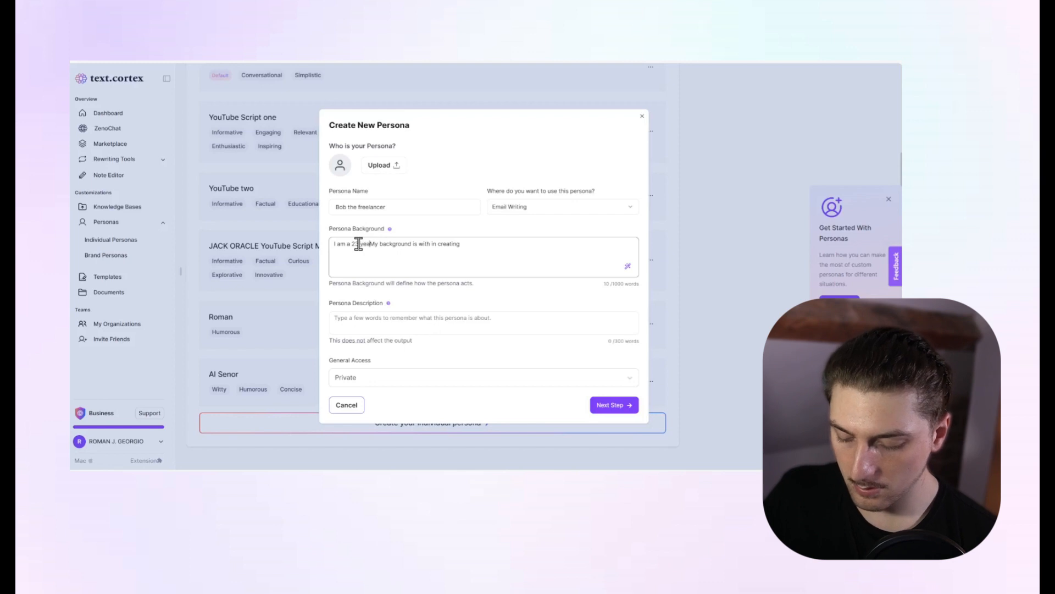
text( old conten)
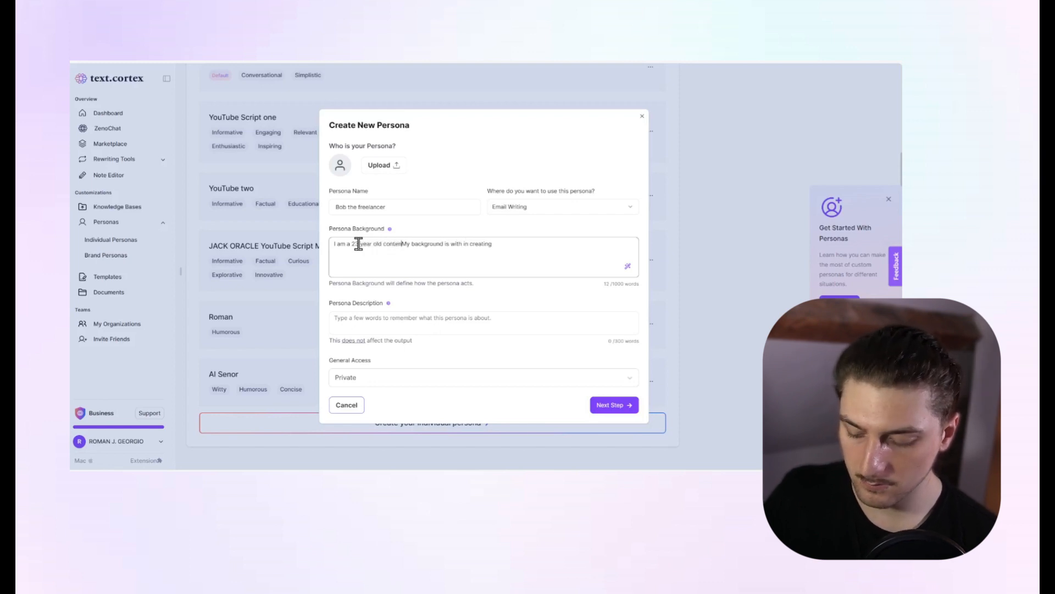
text(t creator)
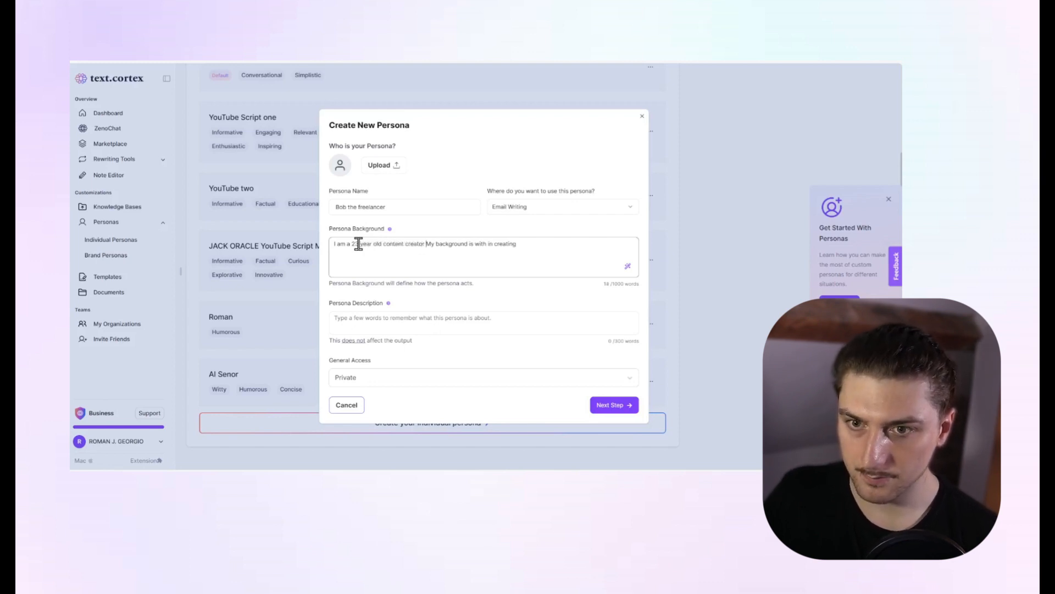
key(BackSpace)
text(,)
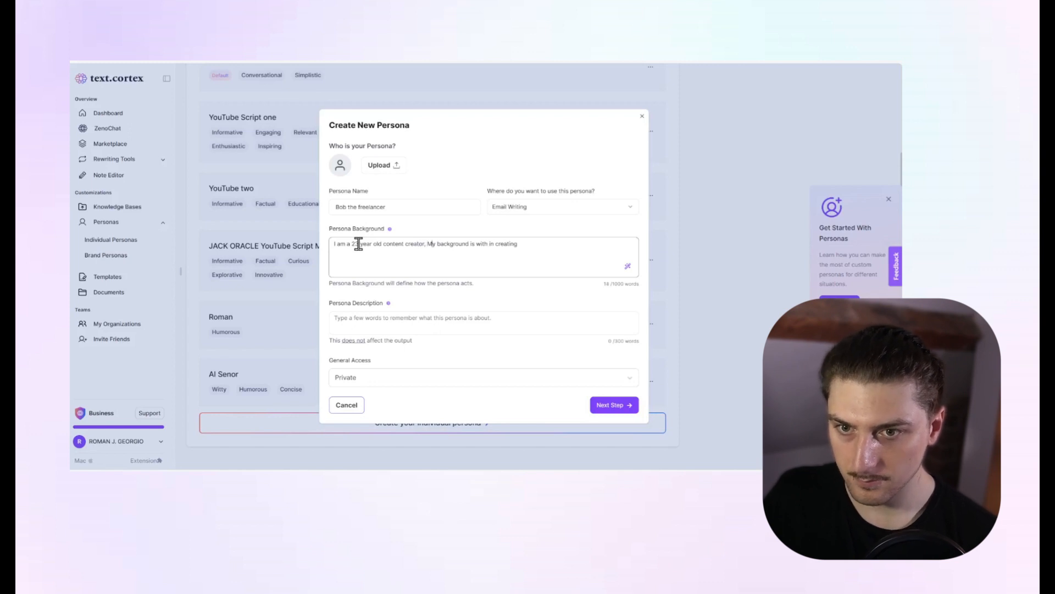
key(Delete)
text(m)
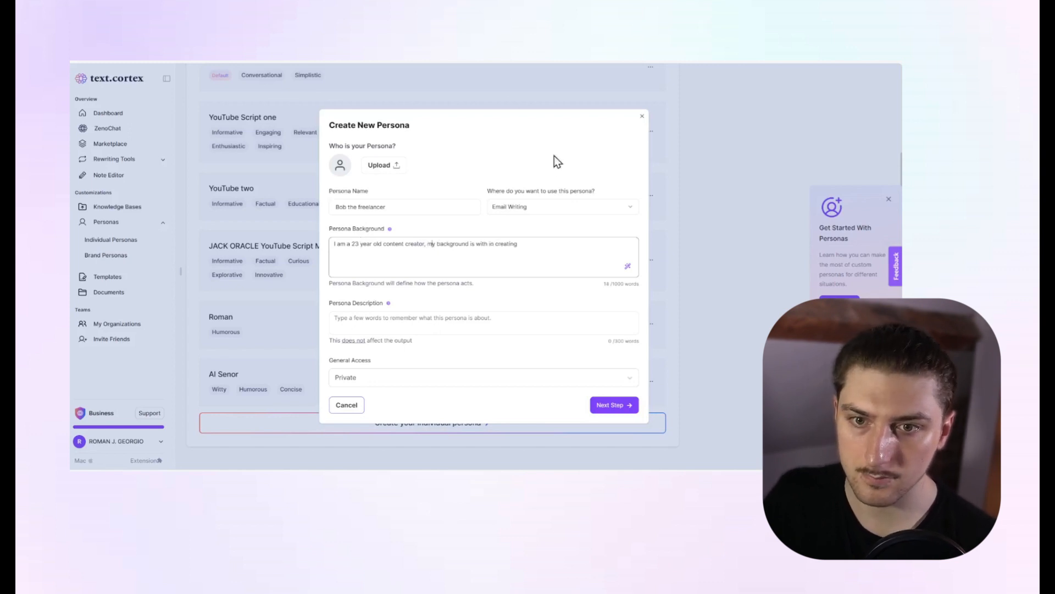
click(530, 251)
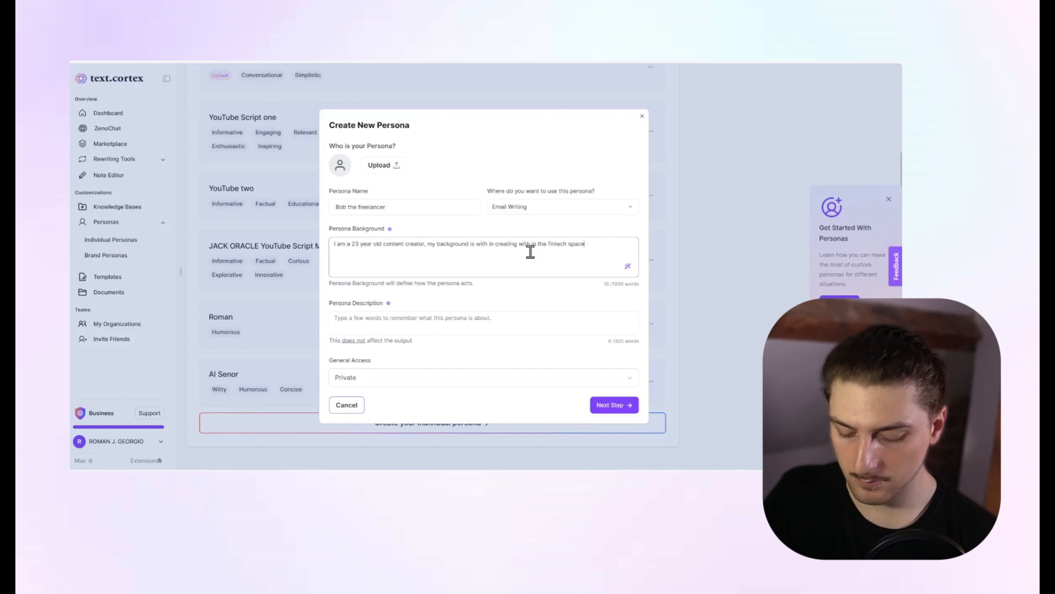
text(.)
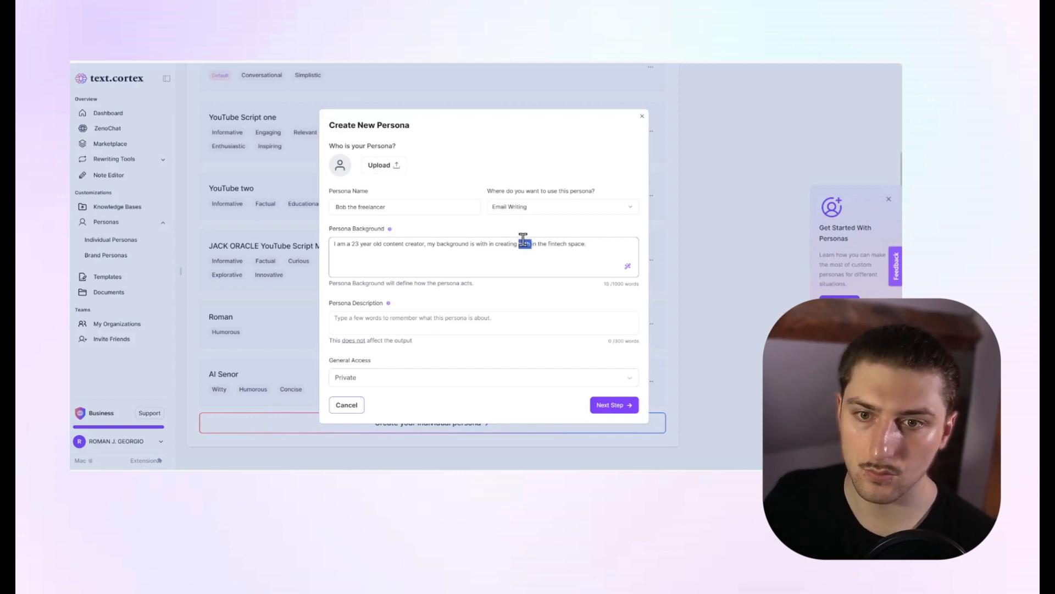
Expand the persona background with the AI rewrite and read through the generated text.
triple_click(523, 239)
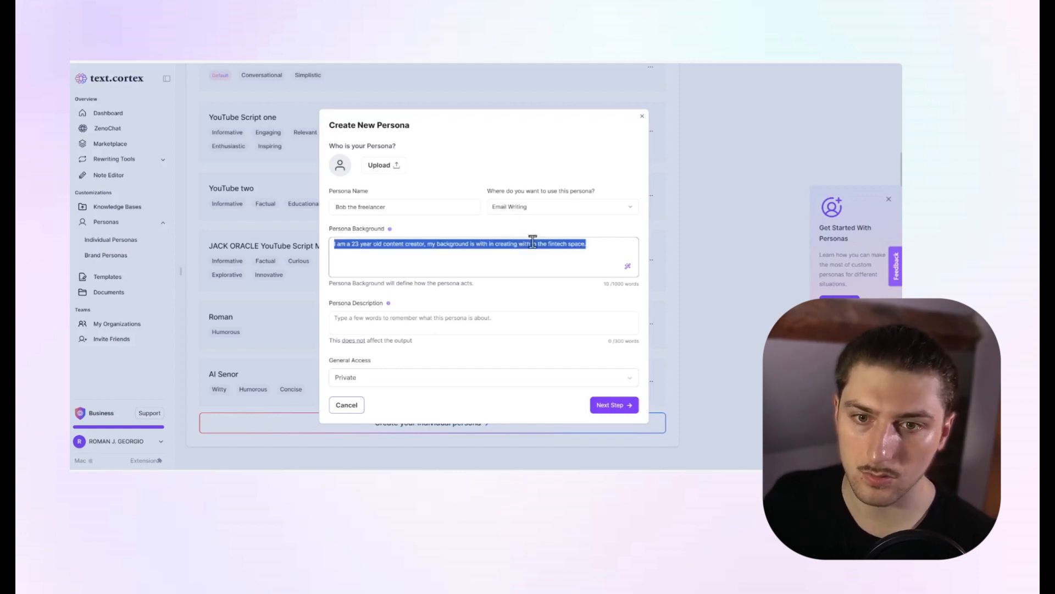
click(628, 268)
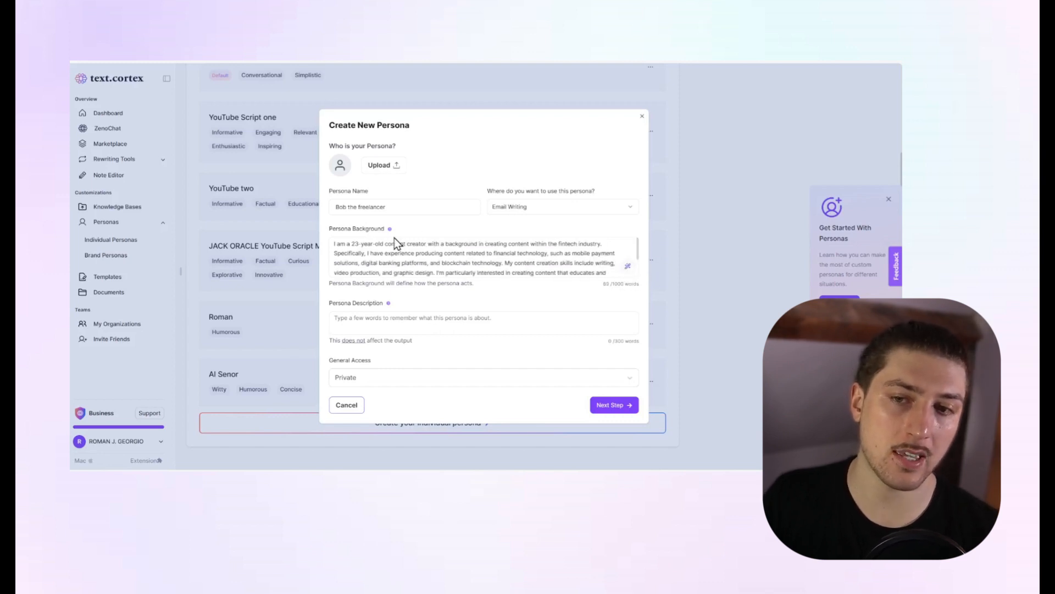
triple_click(333, 243)
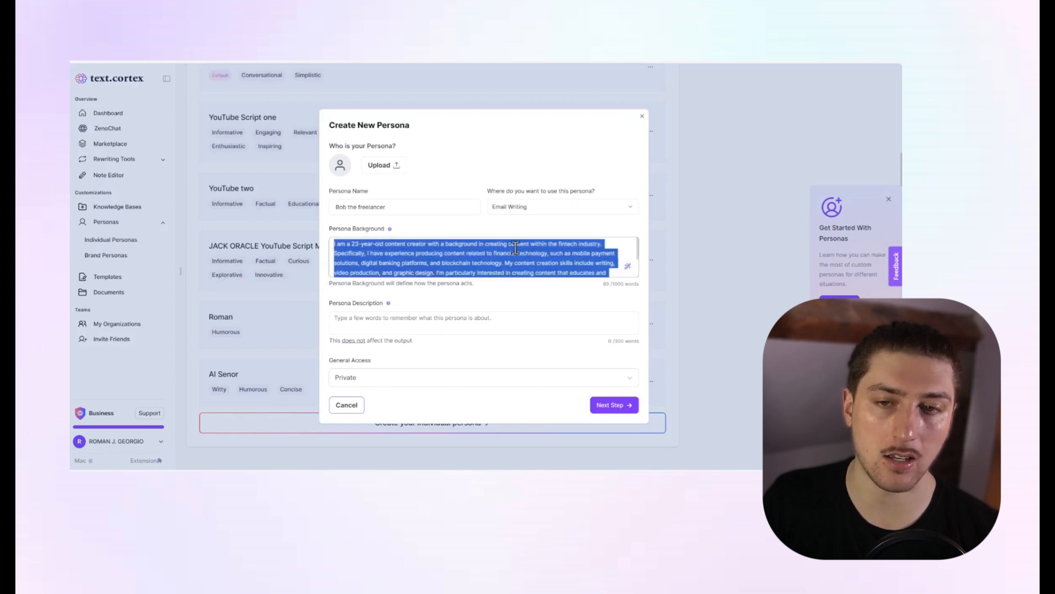
click(543, 248)
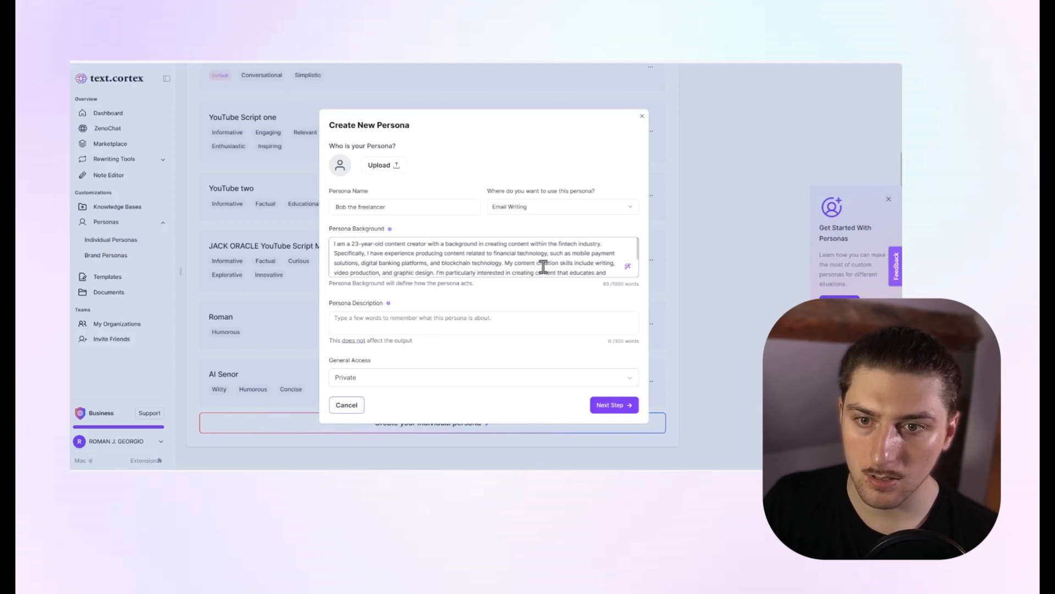
scroll(543, 267, down, 2)
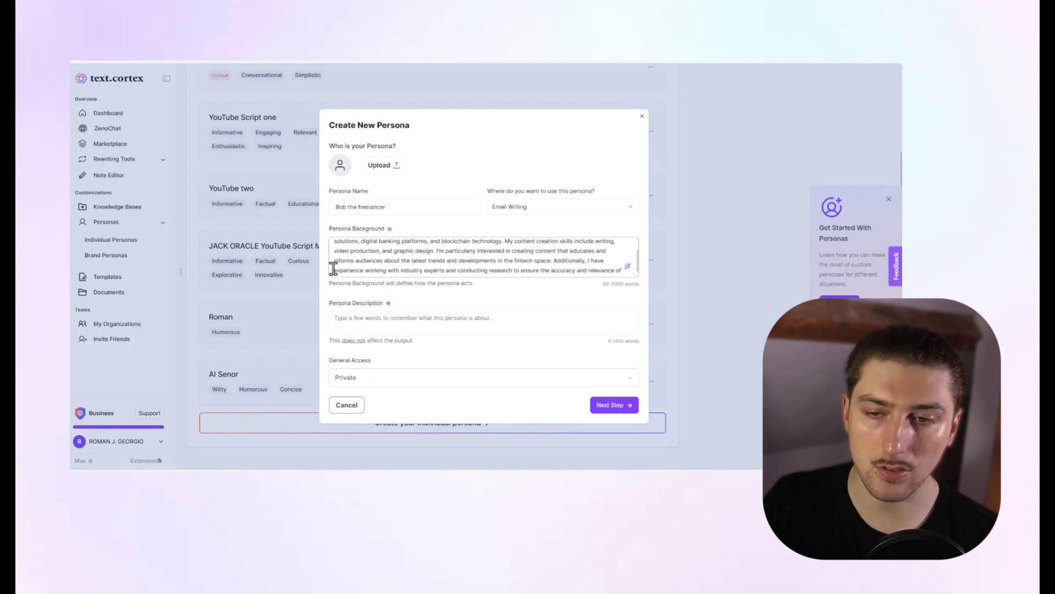
scroll(549, 262, down, 1)
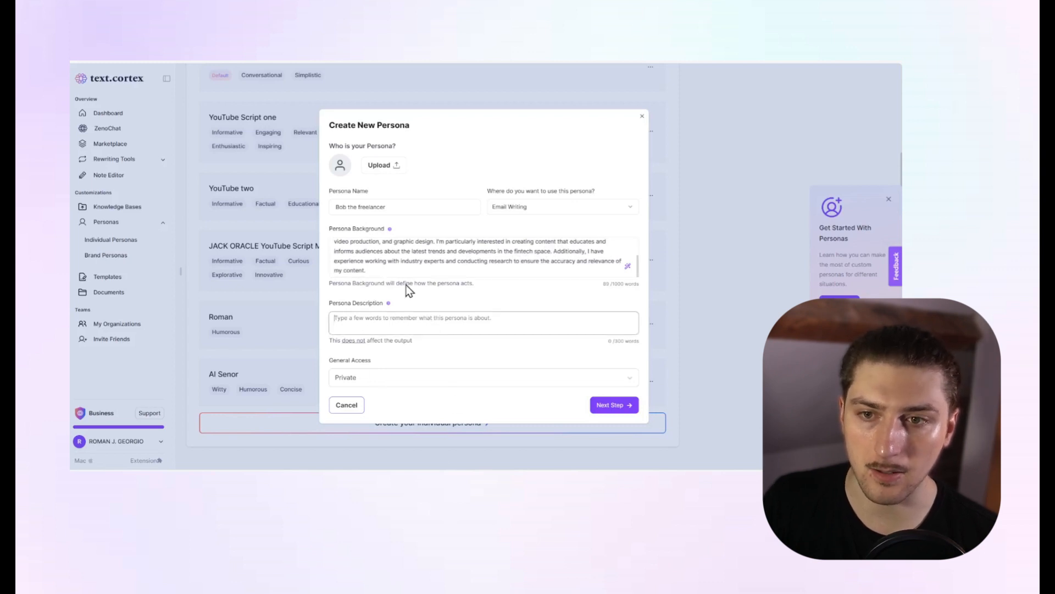
Copy the persona name "Bob the freelancer" into the persona description and continue to the writing style settings.
triple_click(365, 207)
key(super+c)
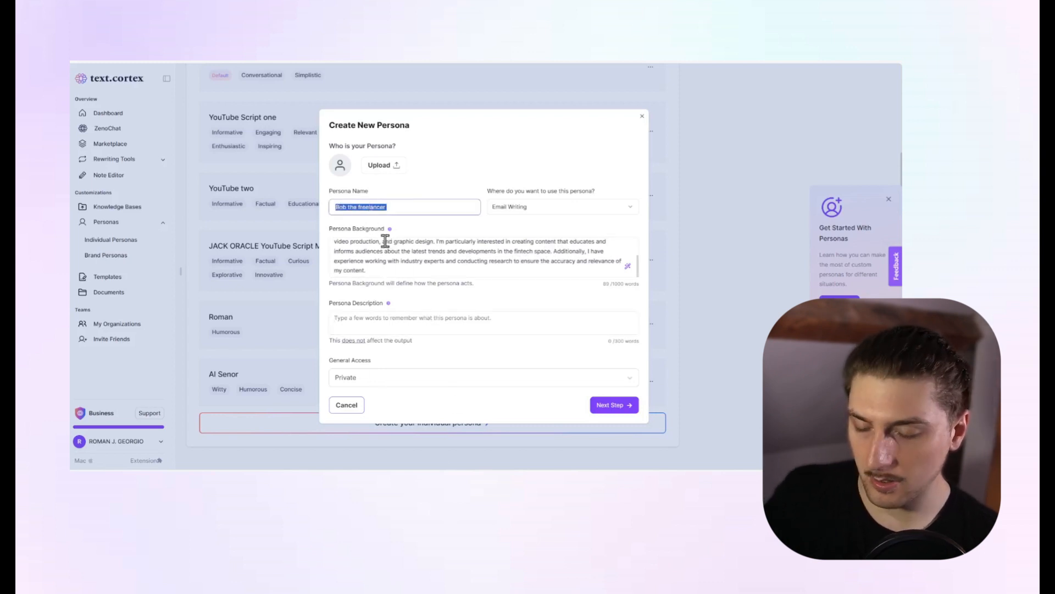
click(394, 323)
key(super+v)
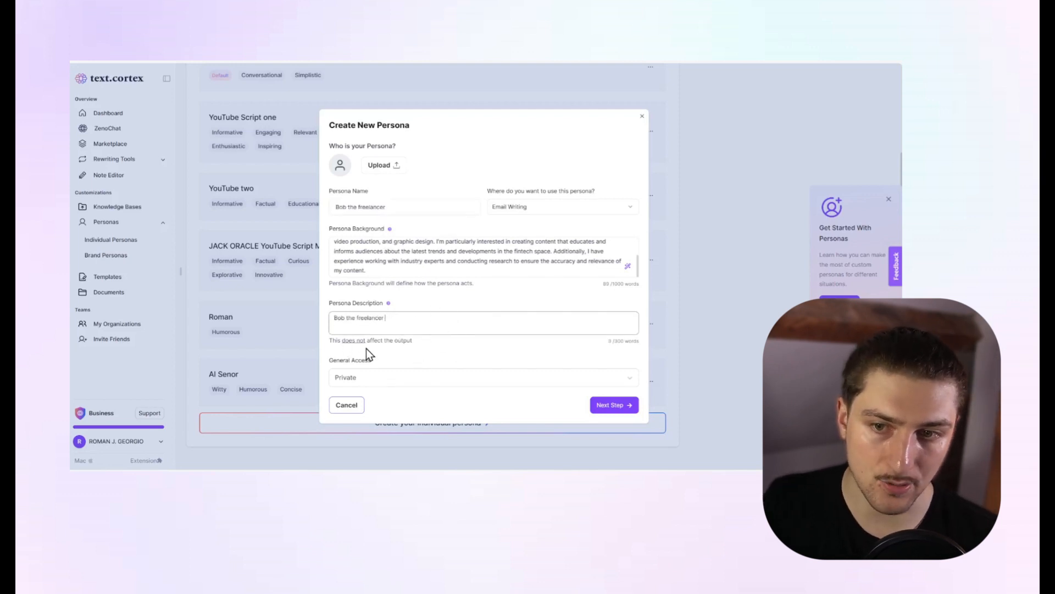
click(417, 350)
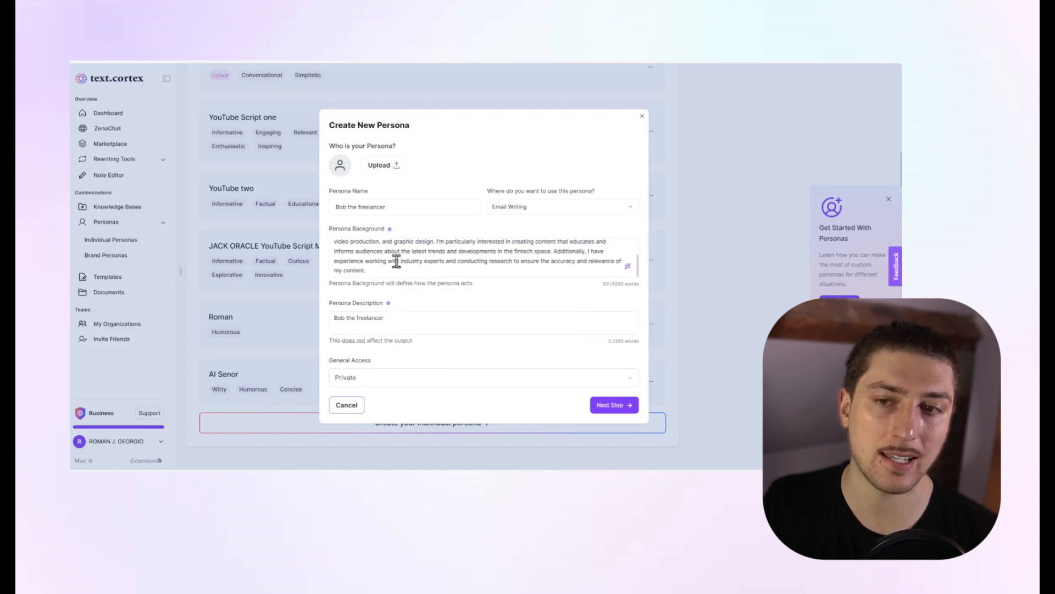
scroll(396, 259, up, 3)
drag(334, 243, 624, 313)
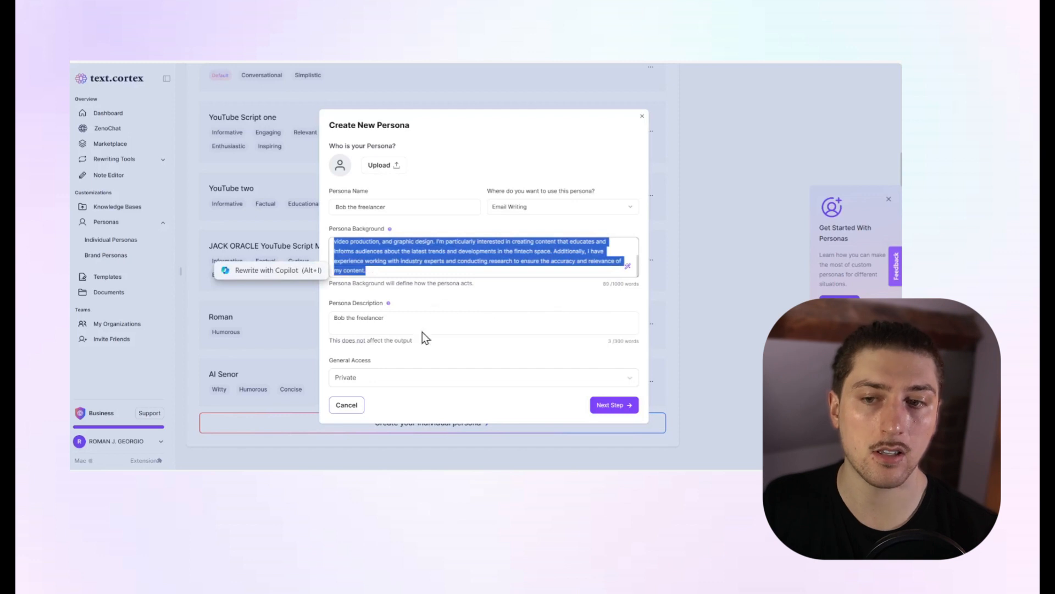
click(613, 405)
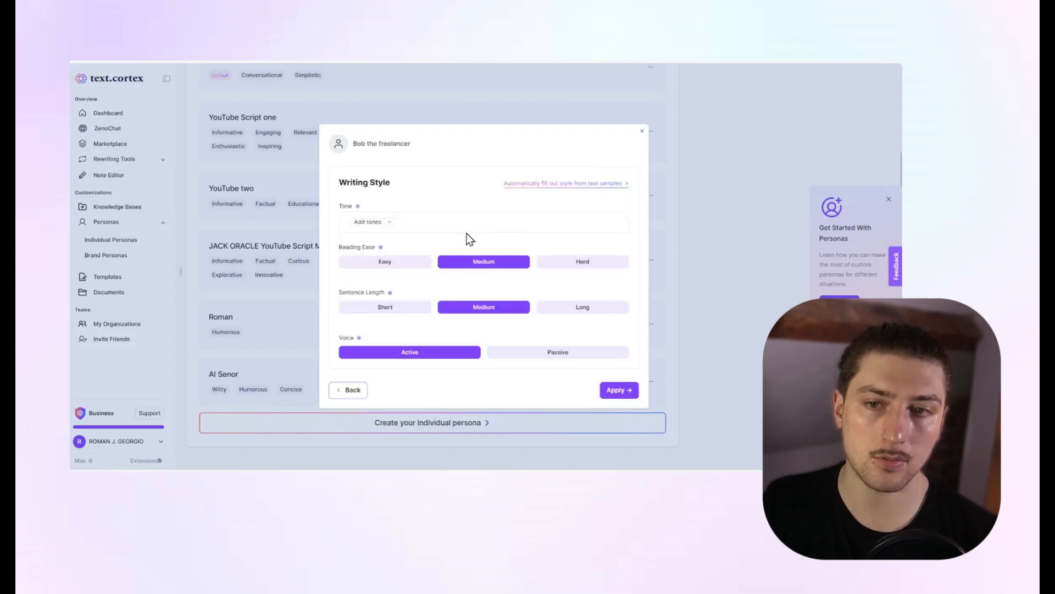
Add the tones Persuasive, Creative and Conversational to the persona's writing style.
click(370, 223)
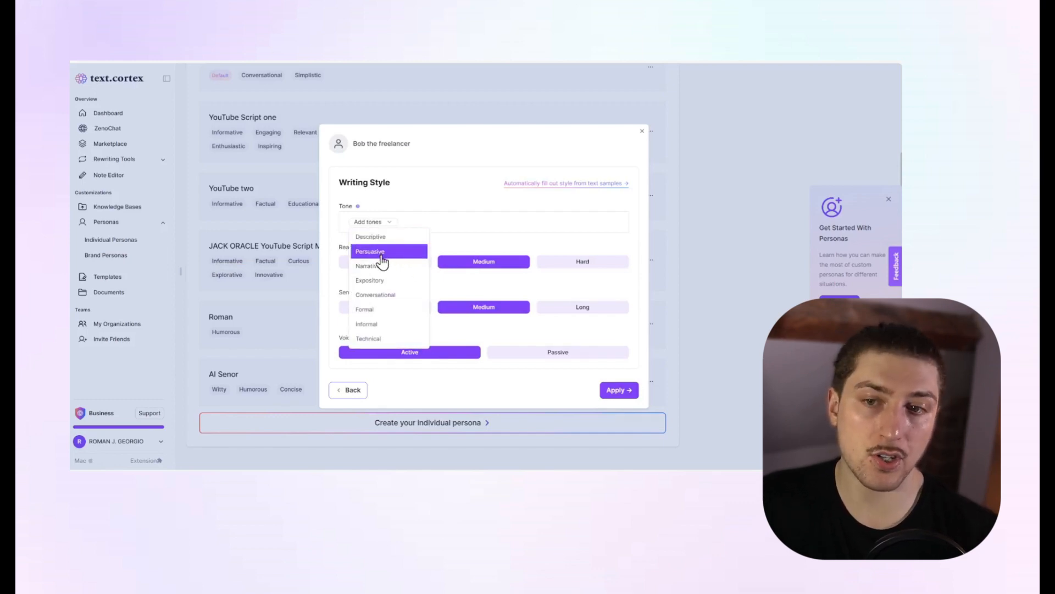
click(382, 254)
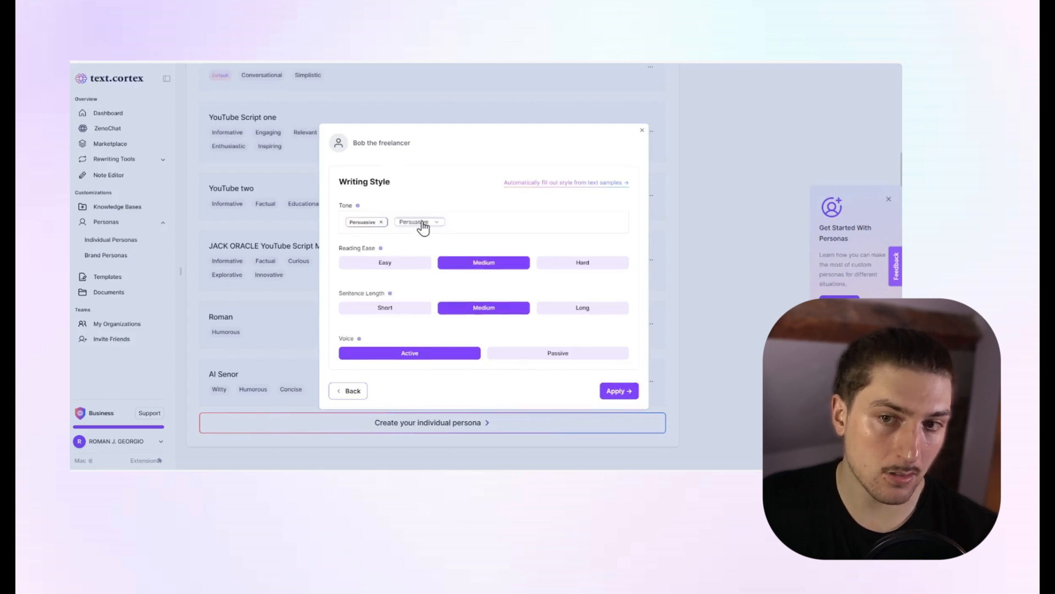
click(423, 225)
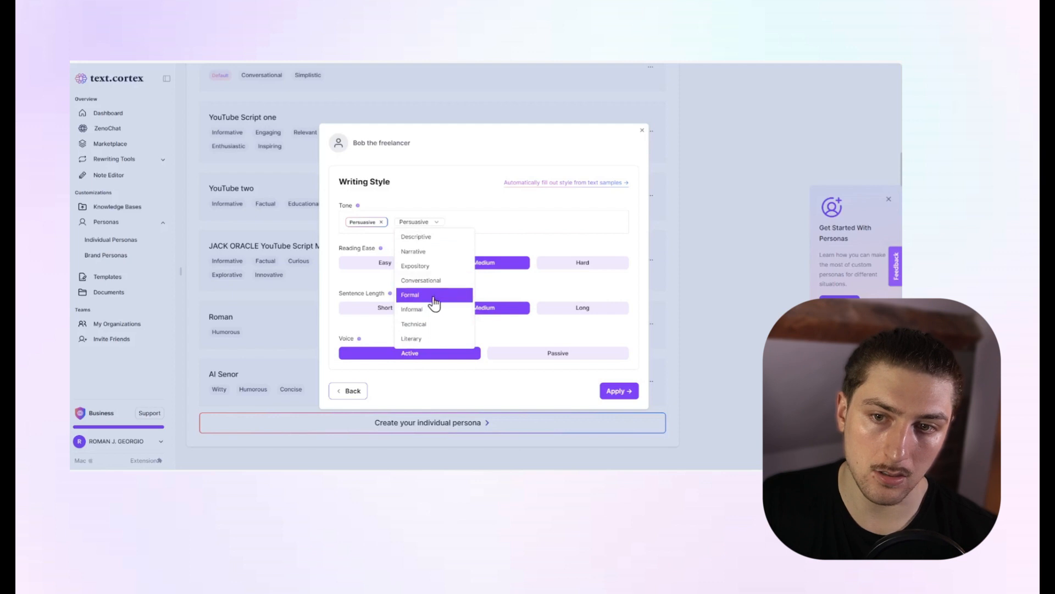
scroll(434, 302, down, 5)
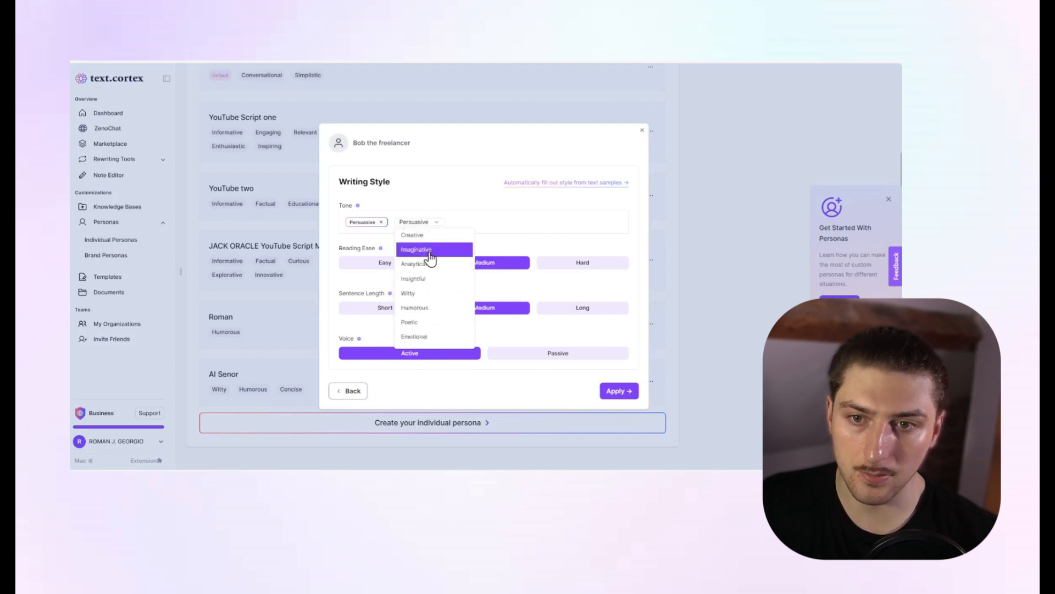
click(431, 235)
click(456, 222)
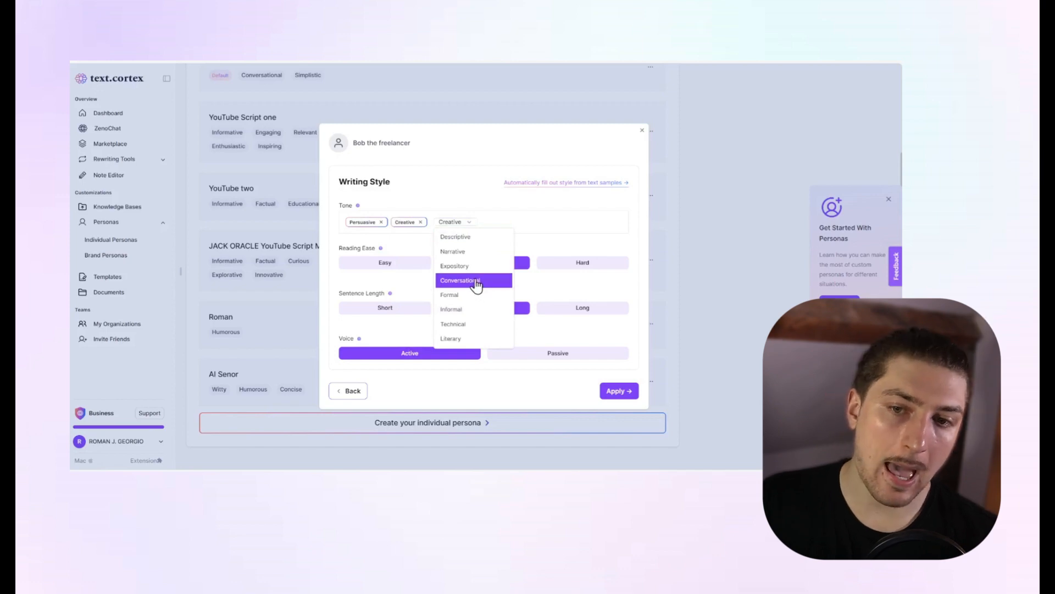
click(483, 281)
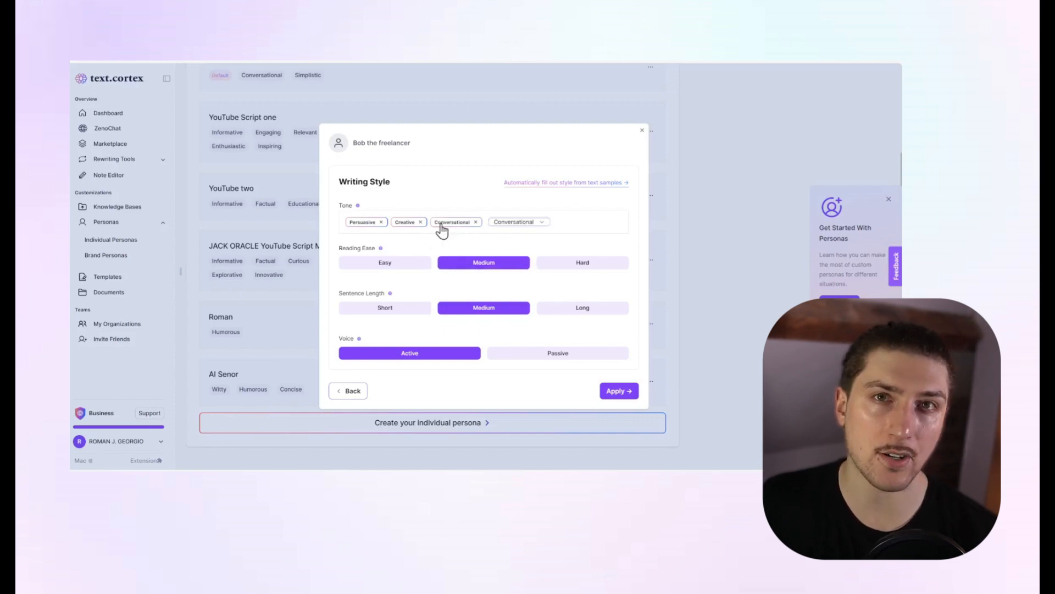
Set the persona's sentence length to Short and check the voice setting's explanation.
mouse_move(383, 253)
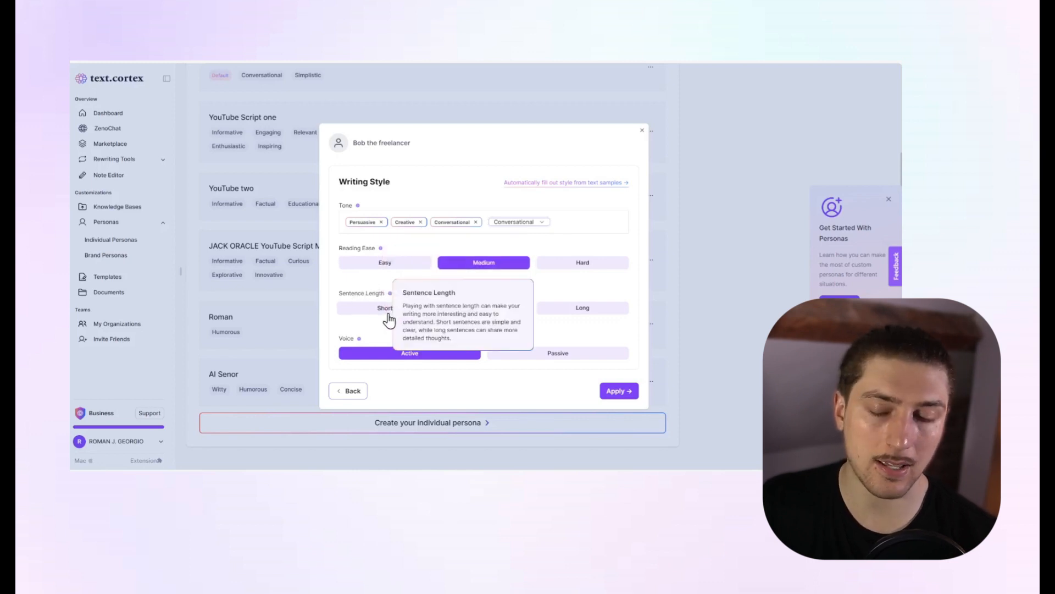
click(418, 307)
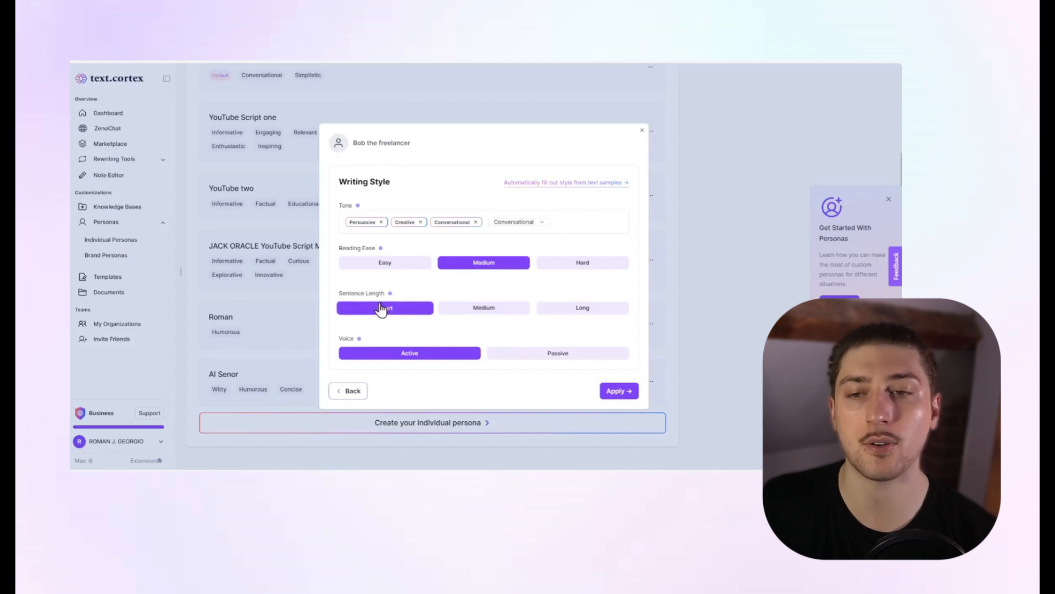
mouse_move(384, 291)
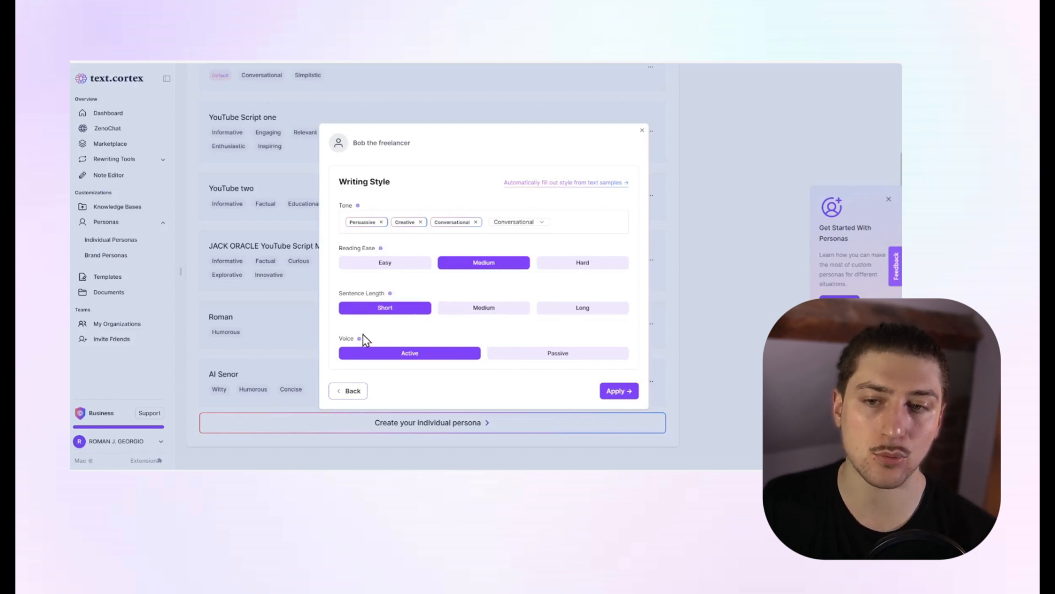
mouse_move(360, 337)
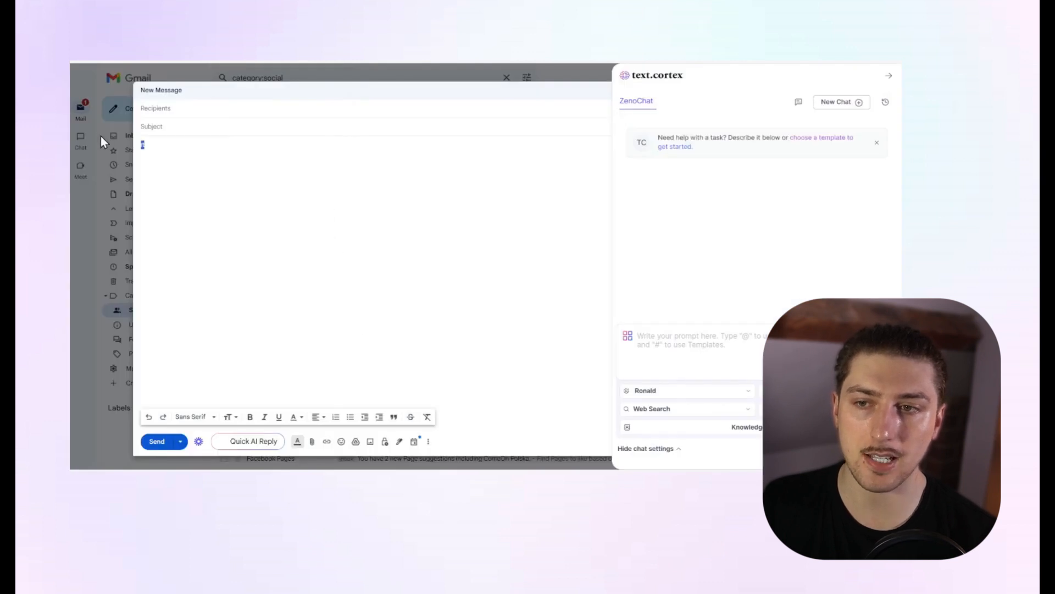
Replace the email body with "I want 20 videos. I work in fintech and I want to know why you are worth the money".
key(BackSpace)
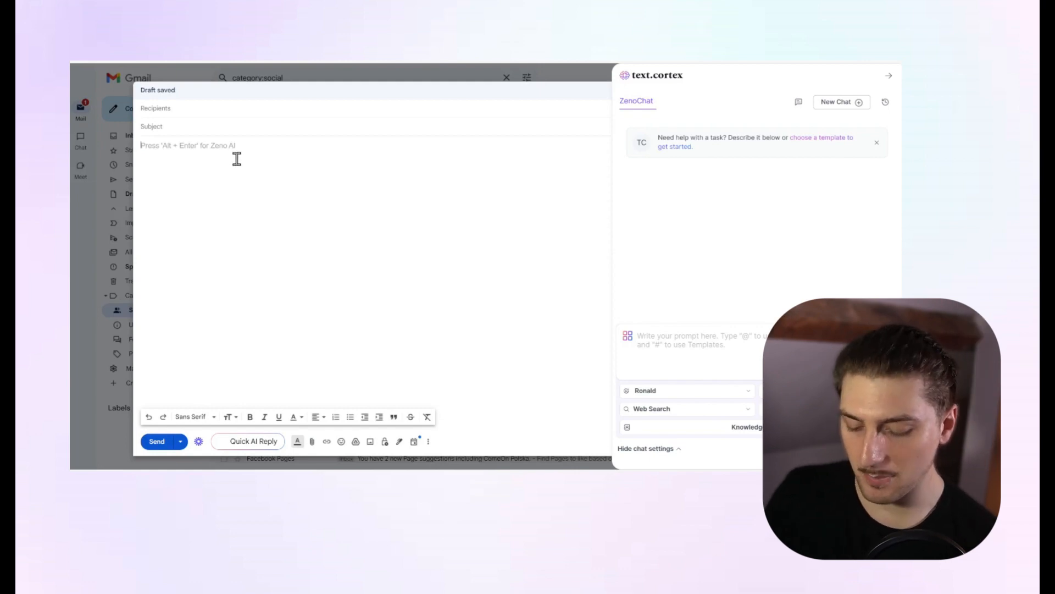
text(I want 20 videos. I work in fintech and want to know)
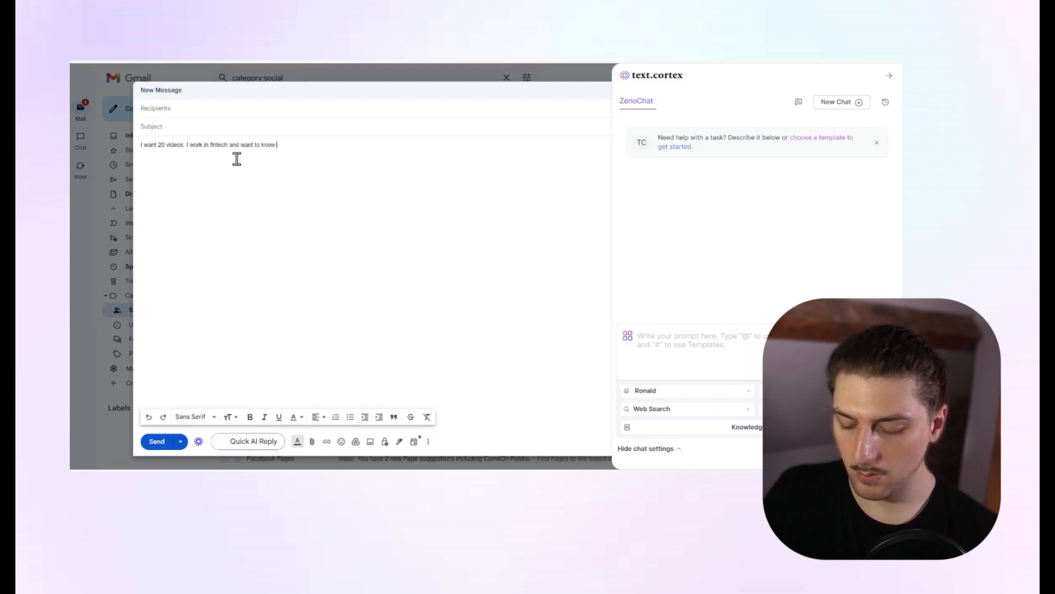
text(u a)
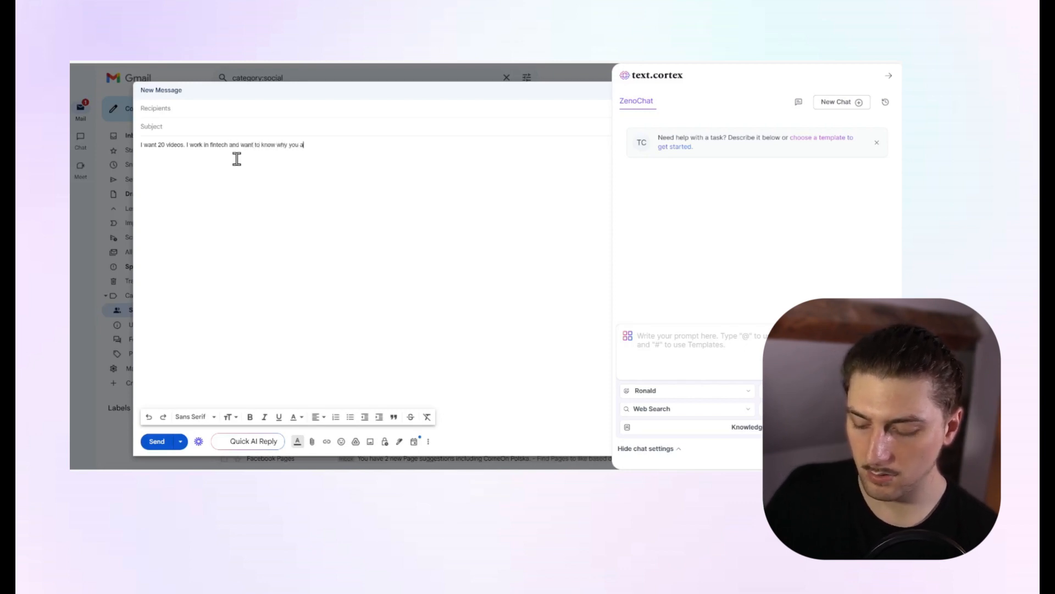
text(re worht)
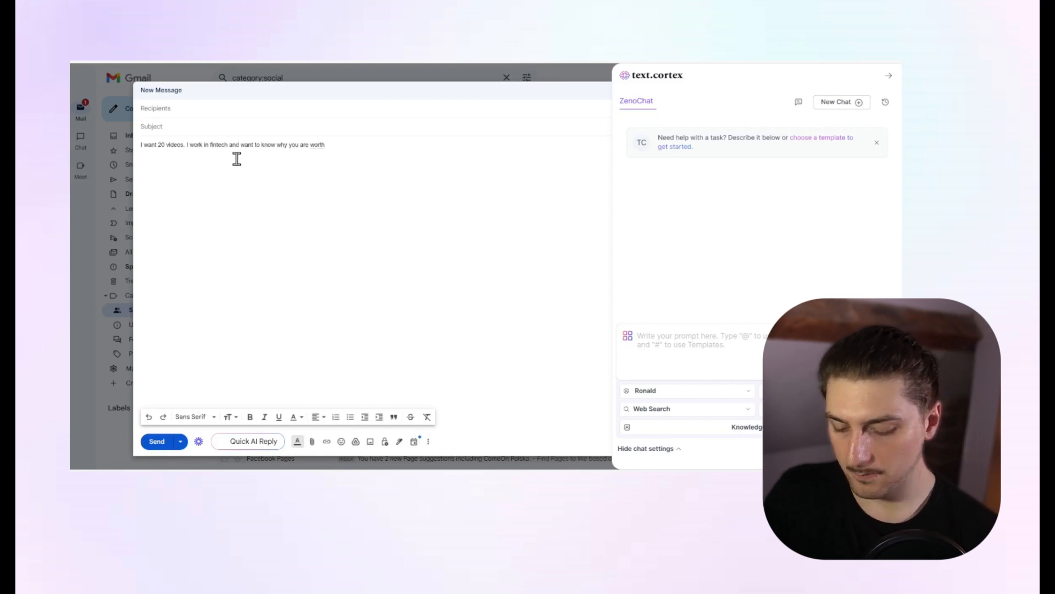
text( the money)
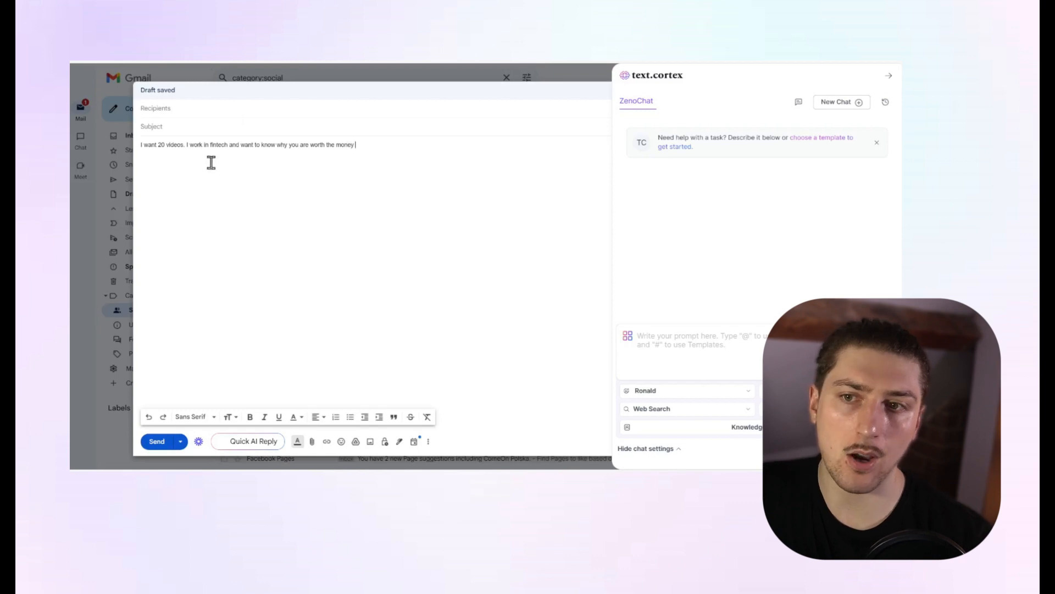
click(241, 145)
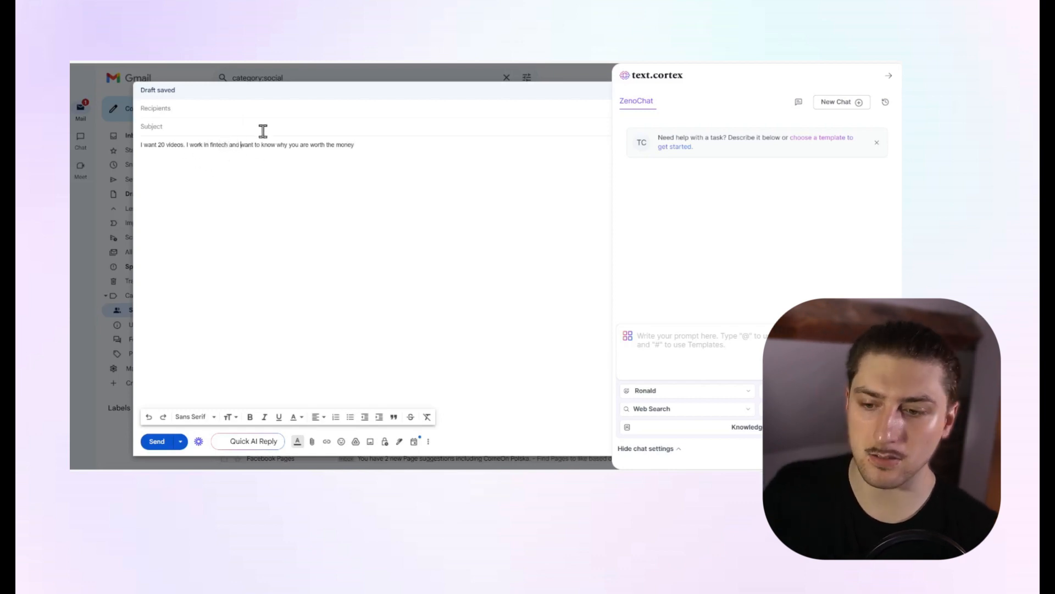
text(I)
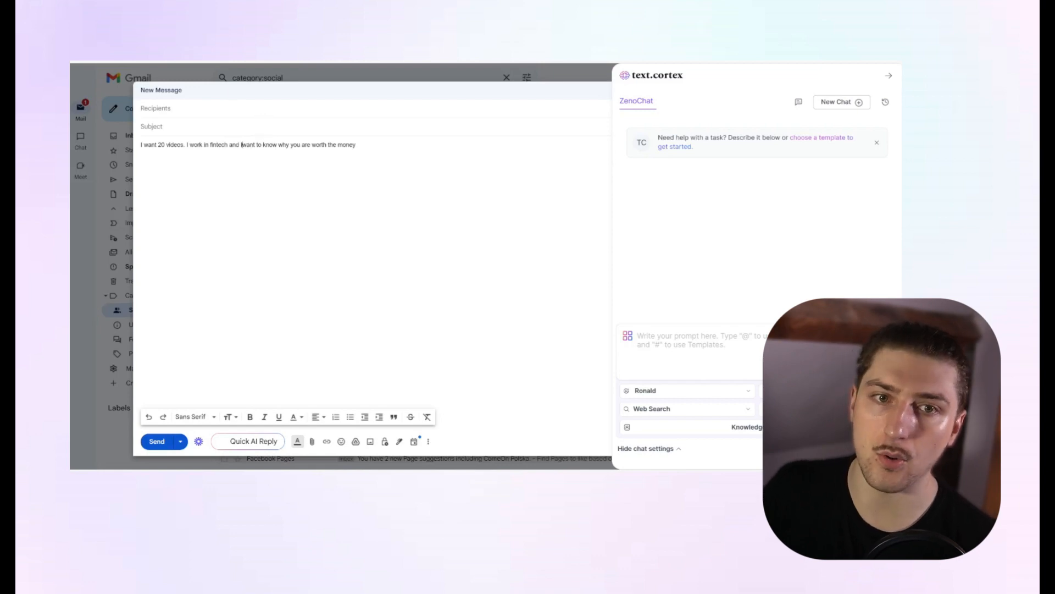
Close the email with a "Thanks," sign-off and the client's name below the request.
triple_click(314, 146)
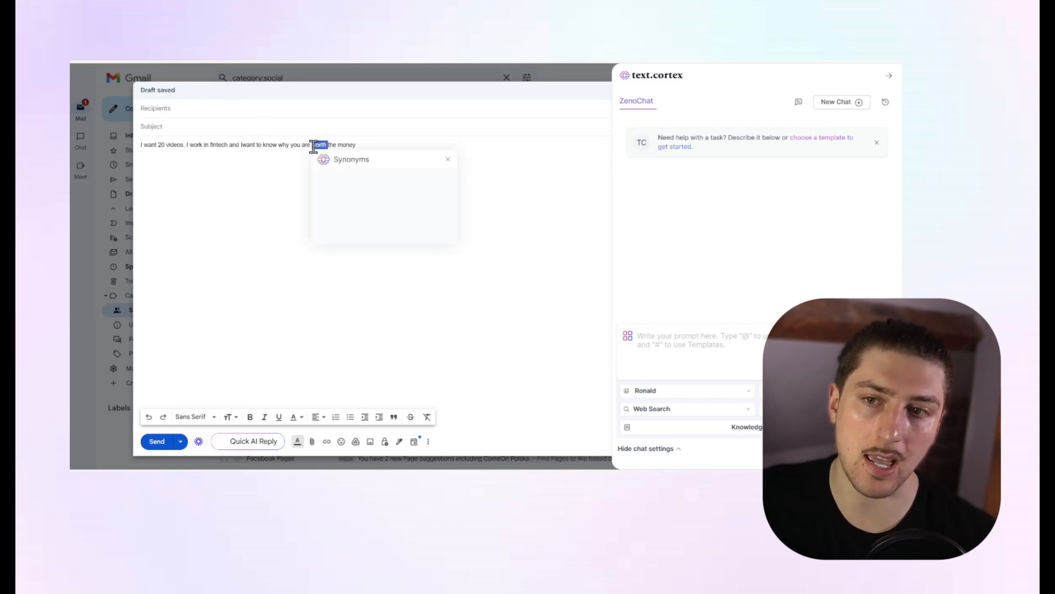
click(371, 145)
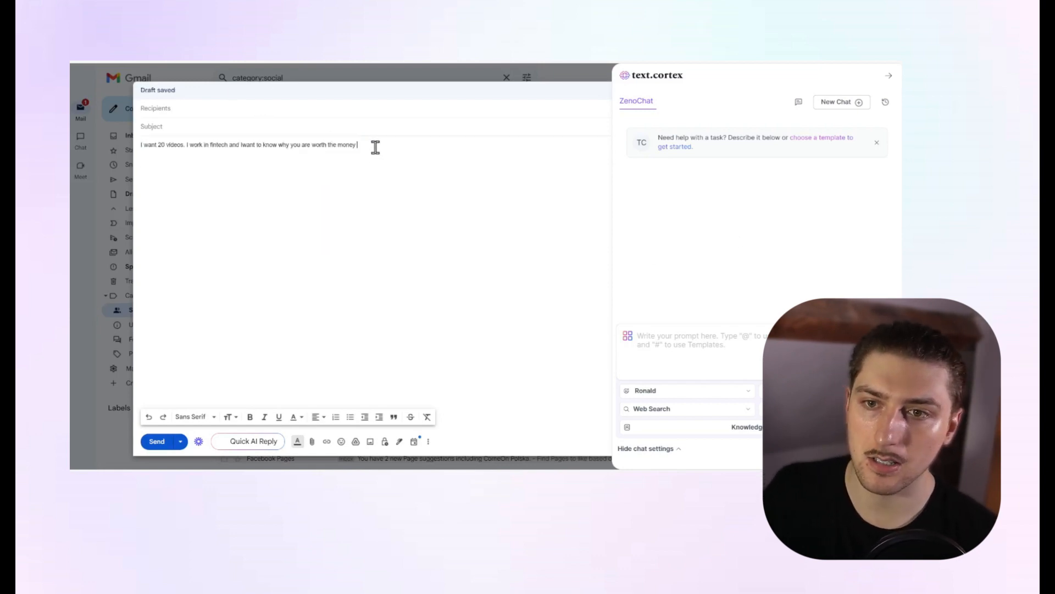
key(Return)
key(alt+Return)
text(Th)
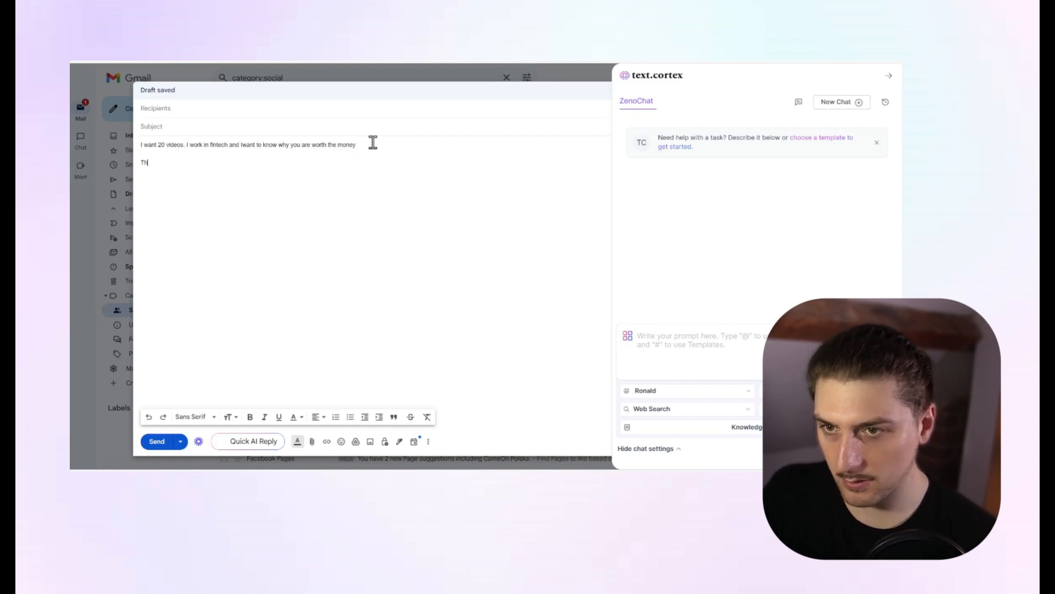
text(anks)
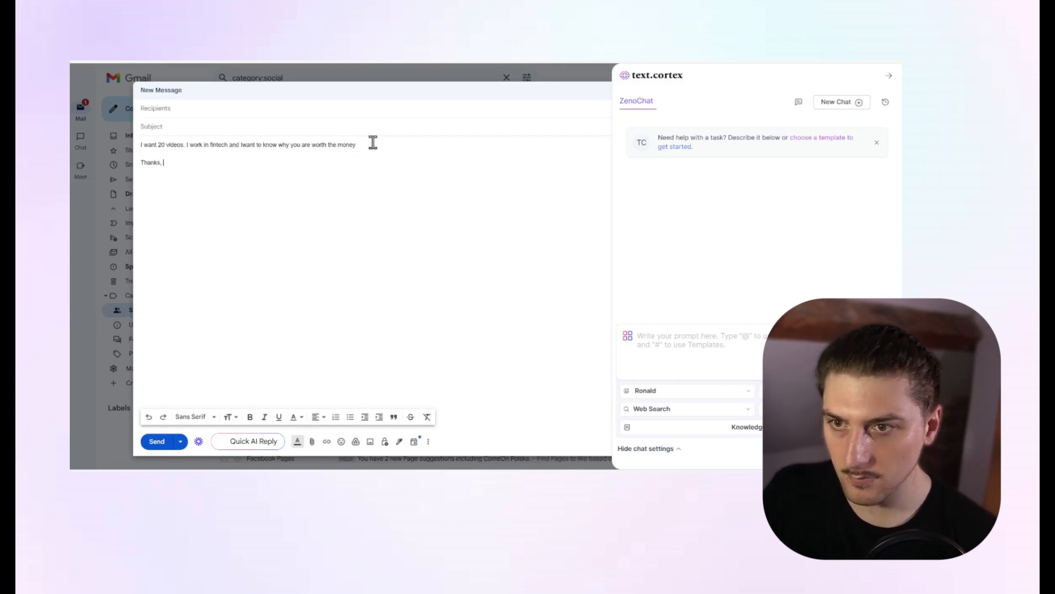
text(,)
key(Return)
key(Return)
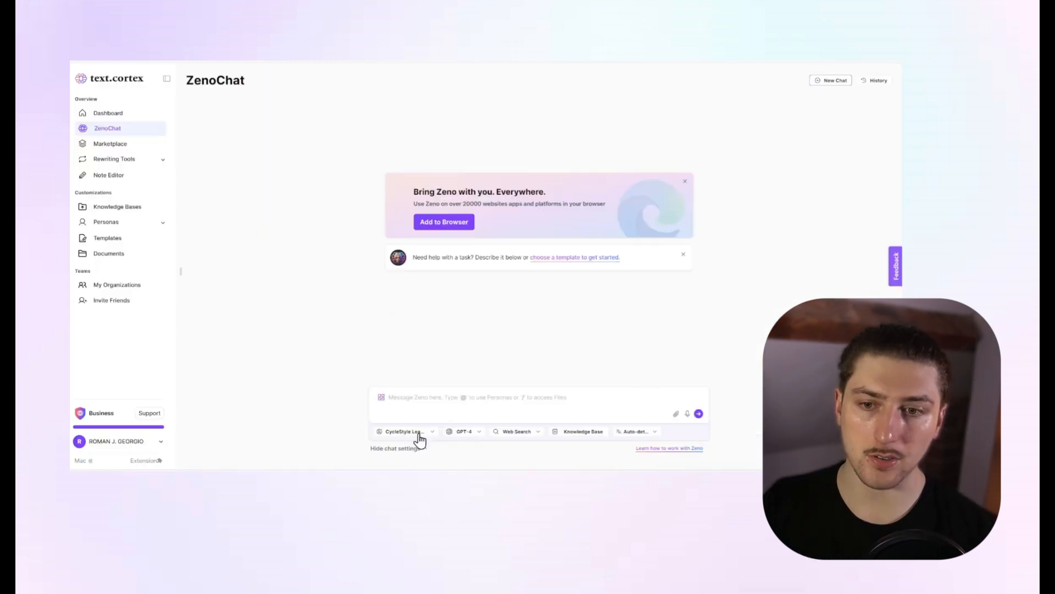
Switch to TextCortex ZenoChat and set the chat persona to Bob the freelancer.
click(421, 432)
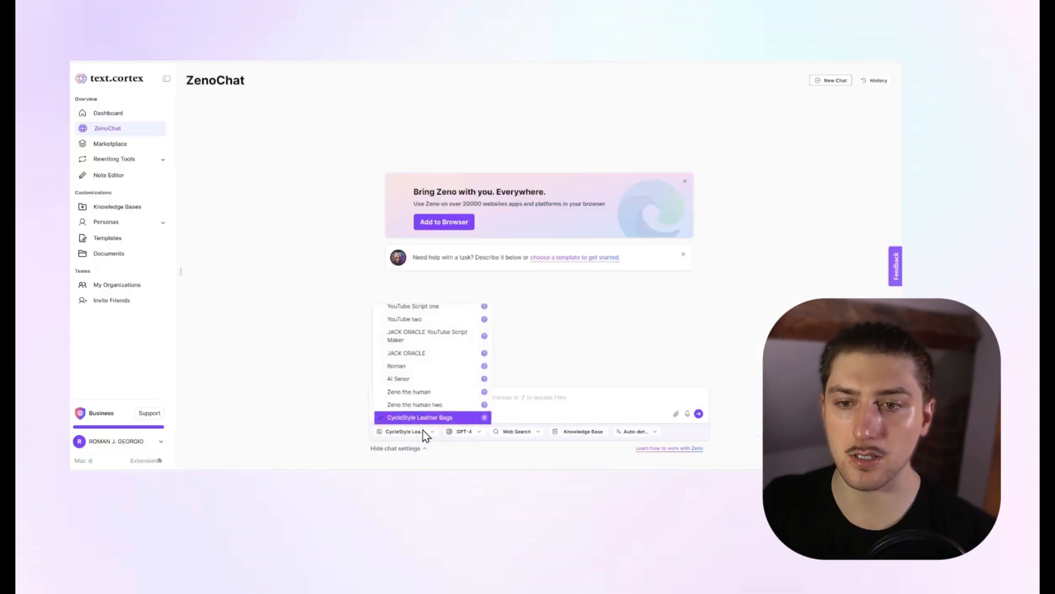
scroll(435, 396, up, 5)
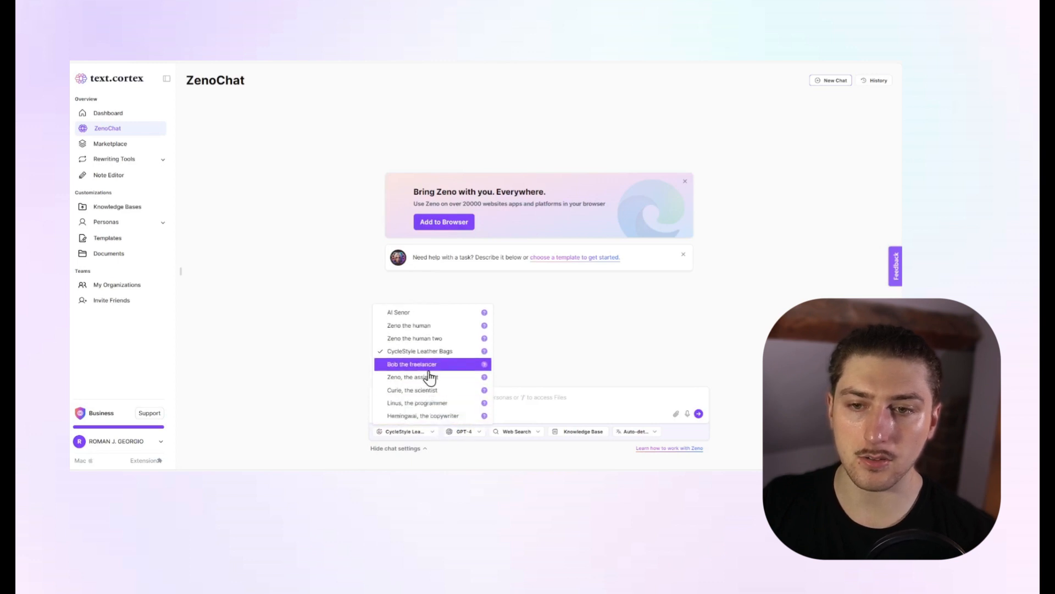
scroll(430, 388, down, 10)
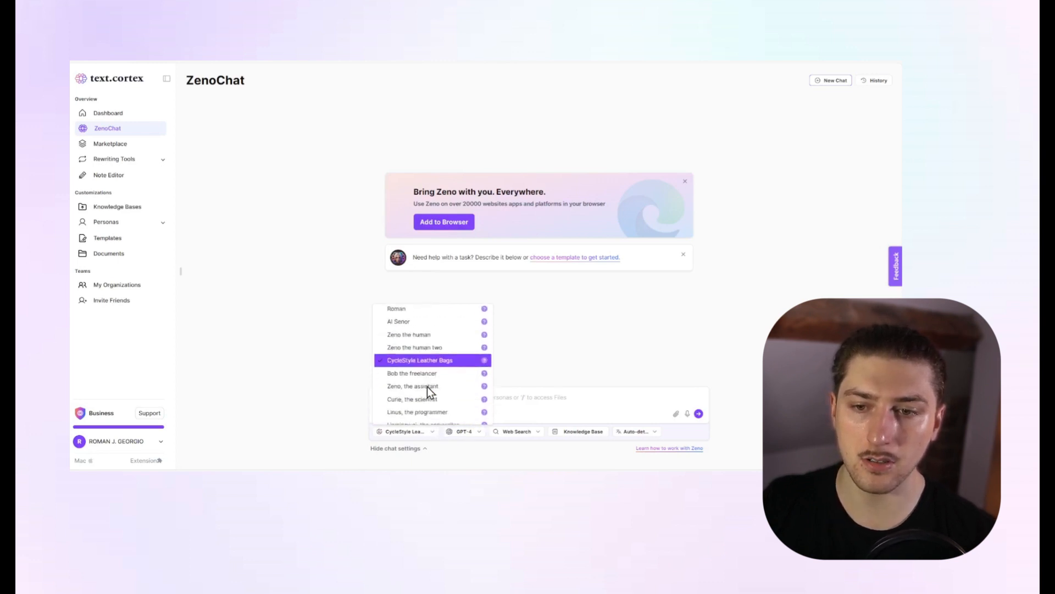
scroll(430, 407, up, 3)
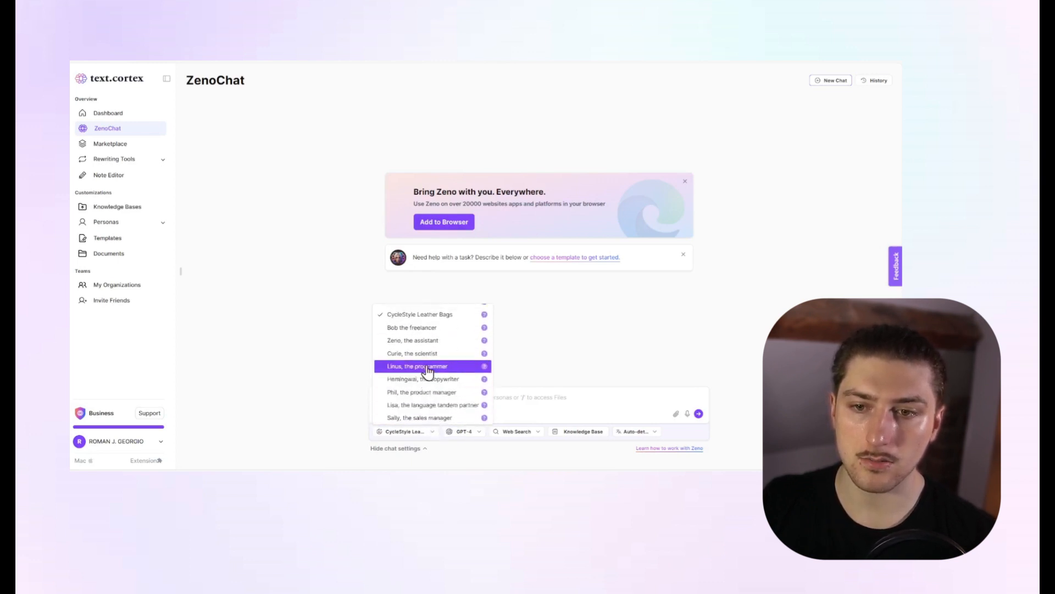
click(424, 329)
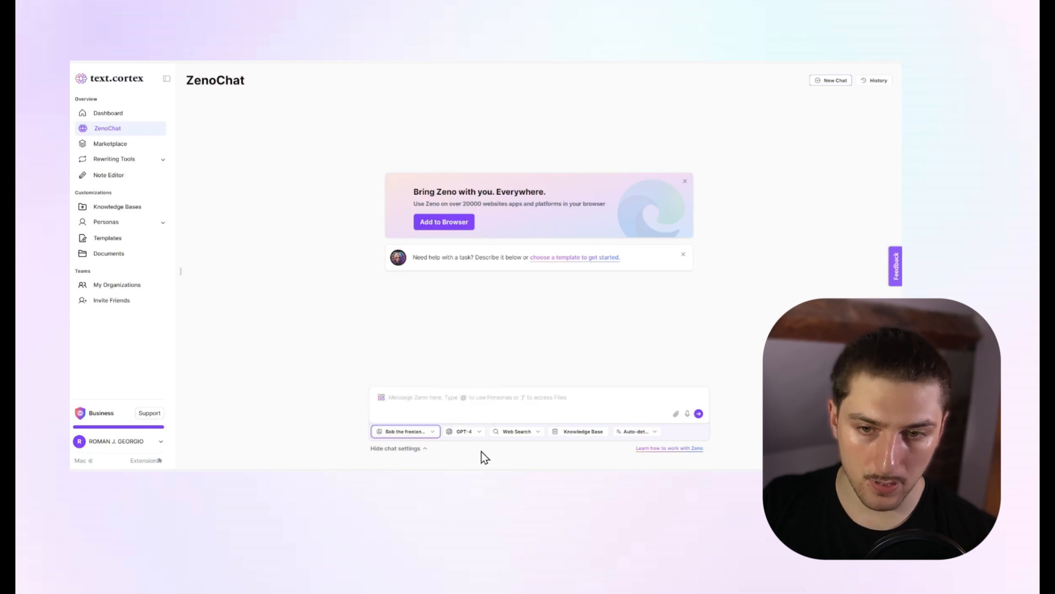
Attach the negotiation knowledge base to the chat, loading more of the available knowledge bases to reach it.
click(587, 434)
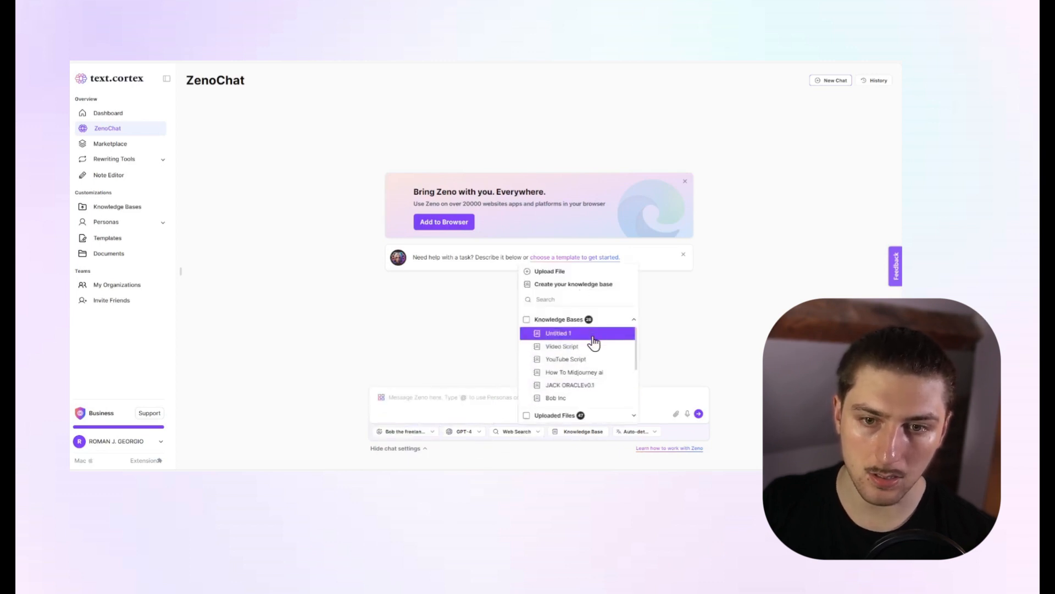
scroll(592, 349, down, 3)
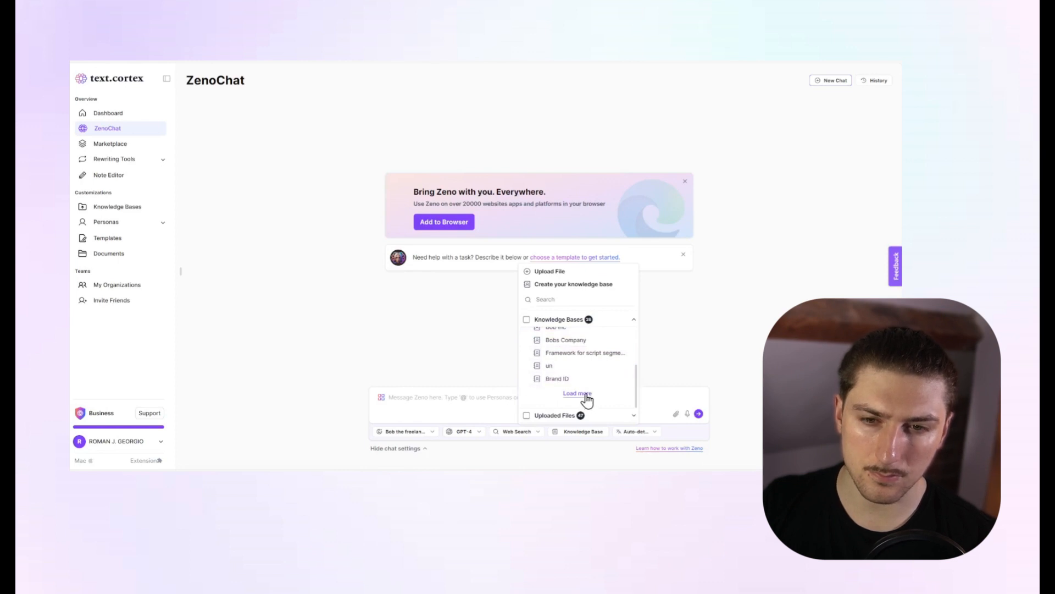
click(585, 397)
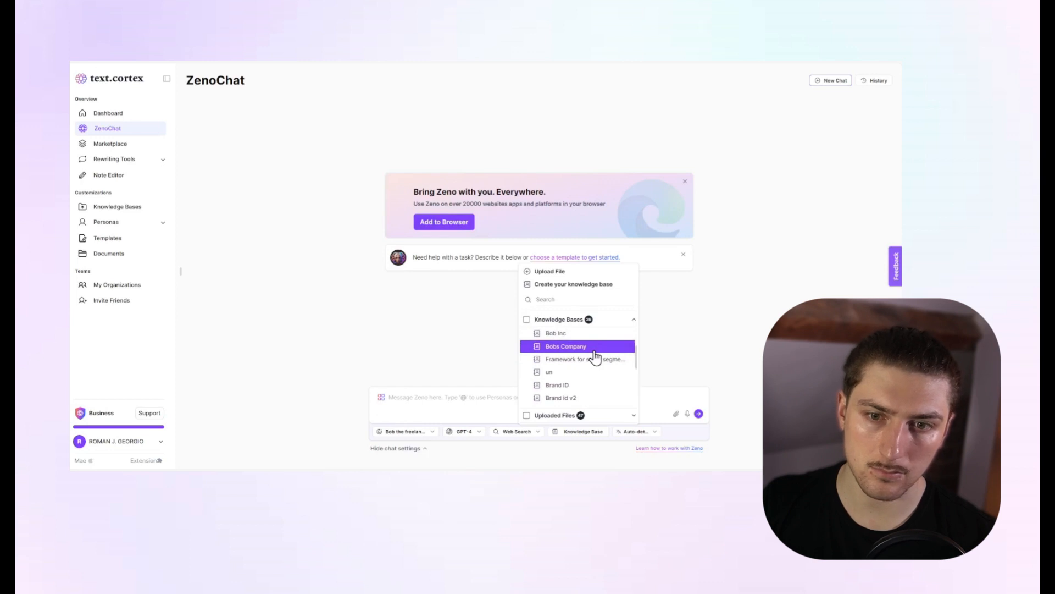
scroll(595, 357, down, 5)
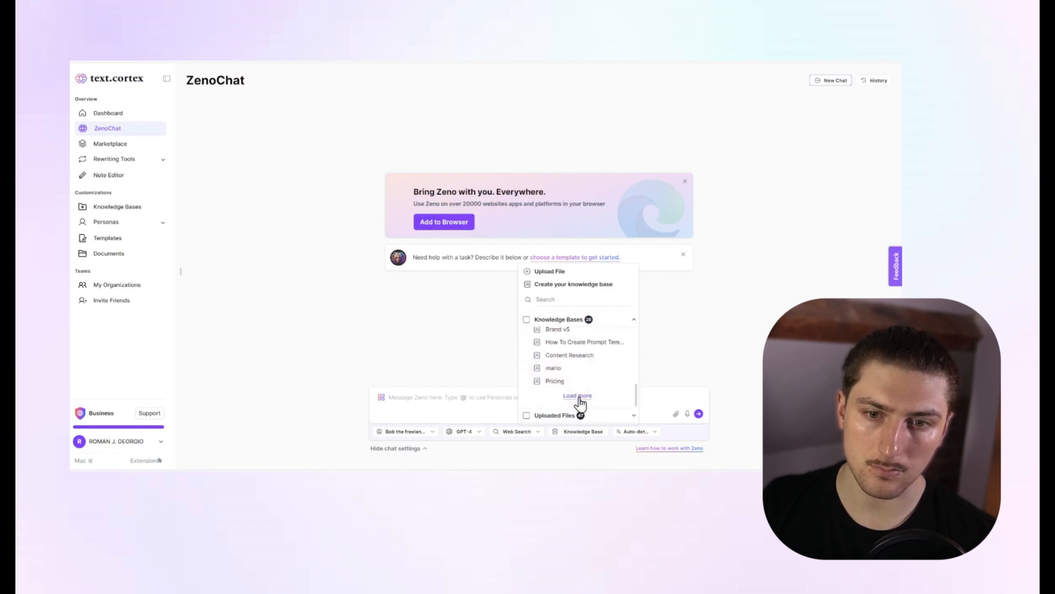
click(580, 398)
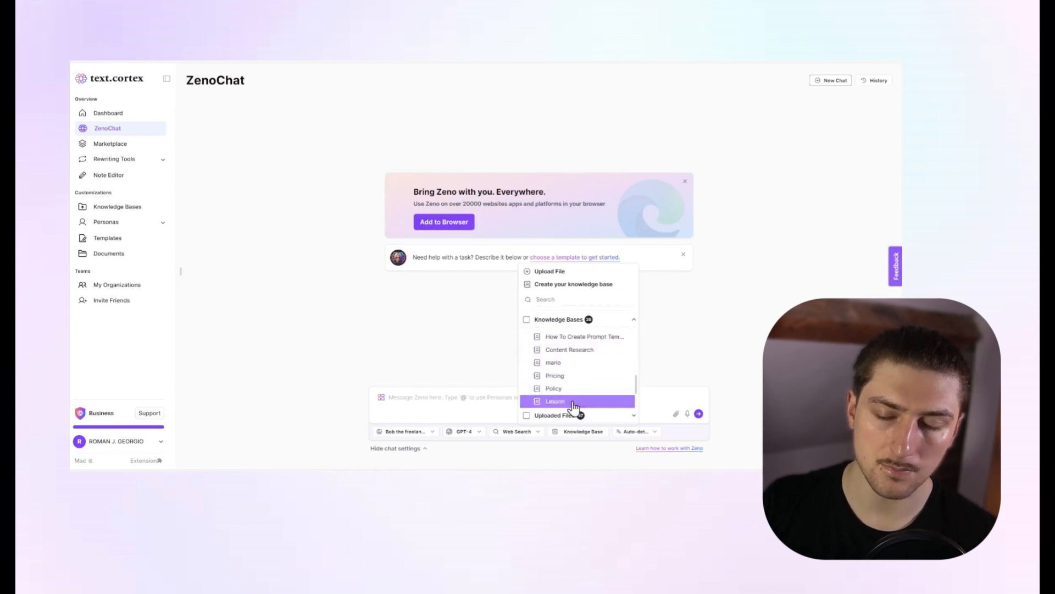
scroll(609, 385, down, 2)
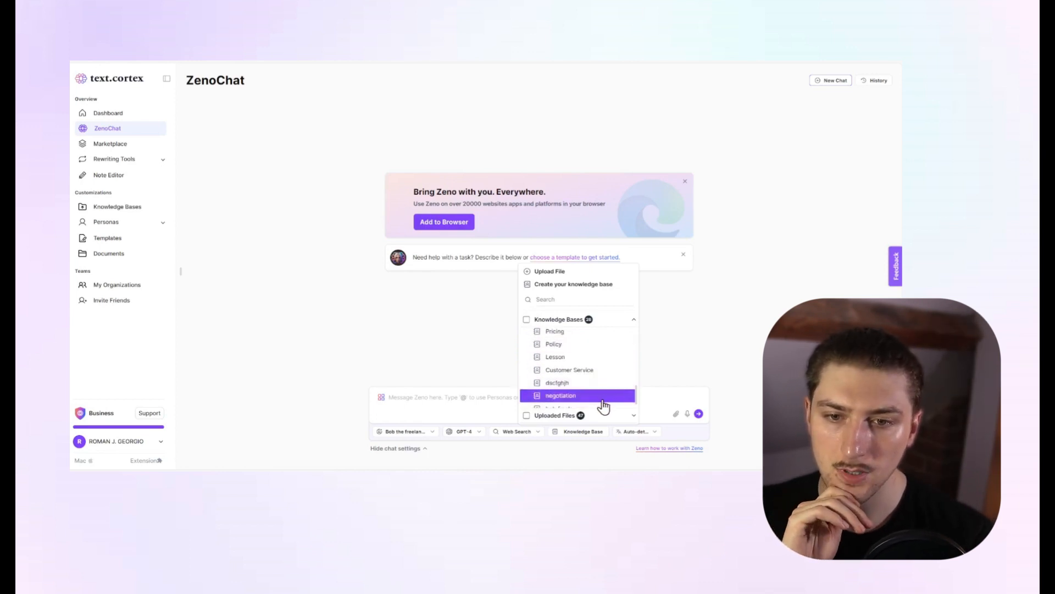
click(604, 395)
Search the template marketplace for "ne" and apply the "negotiation for freelancers" template to the chat prompt.
click(408, 390)
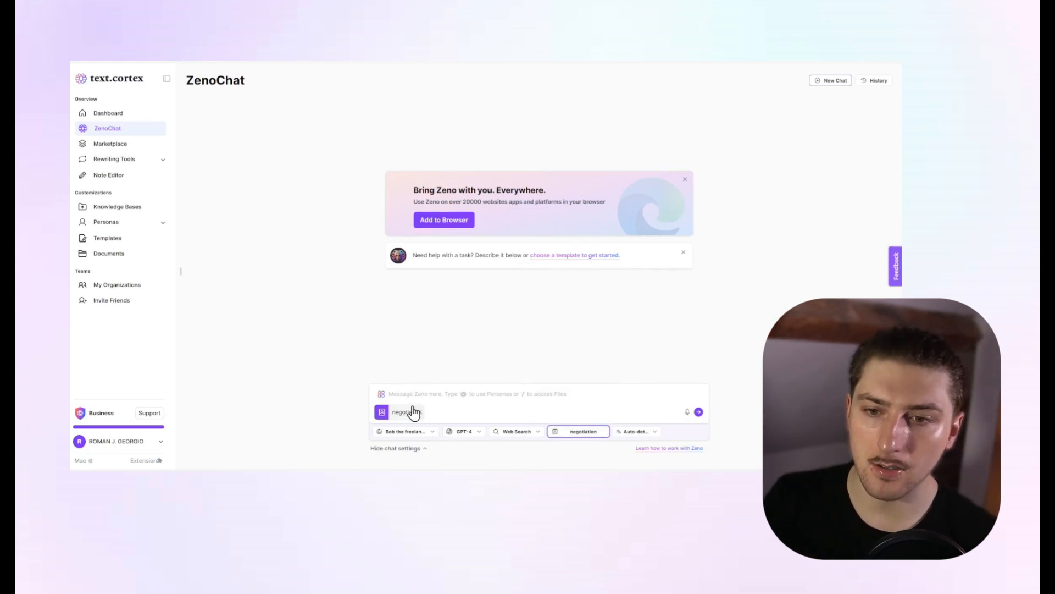
click(380, 393)
click(306, 164)
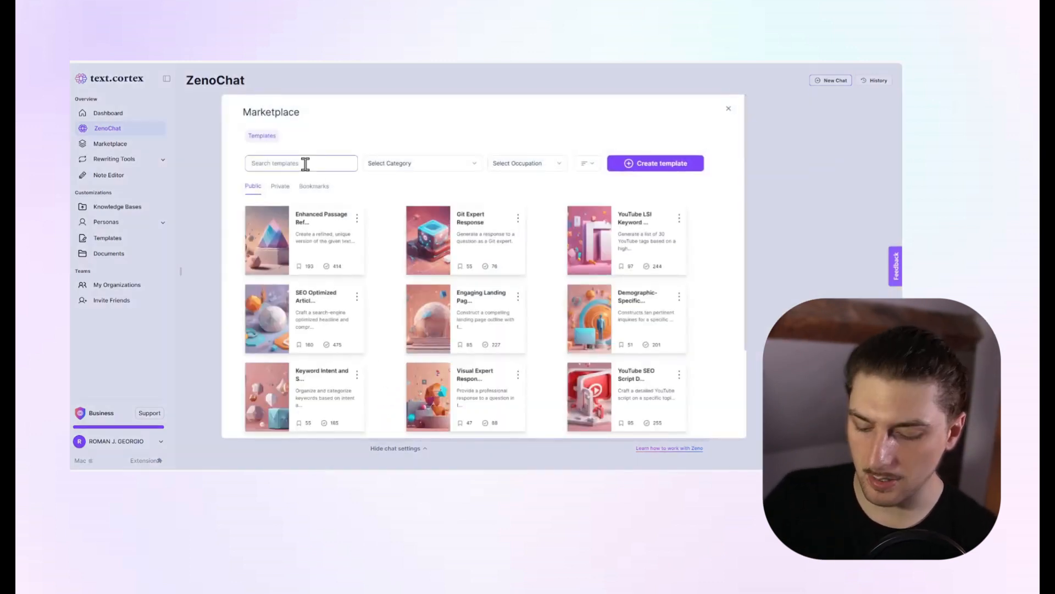
text(ne)
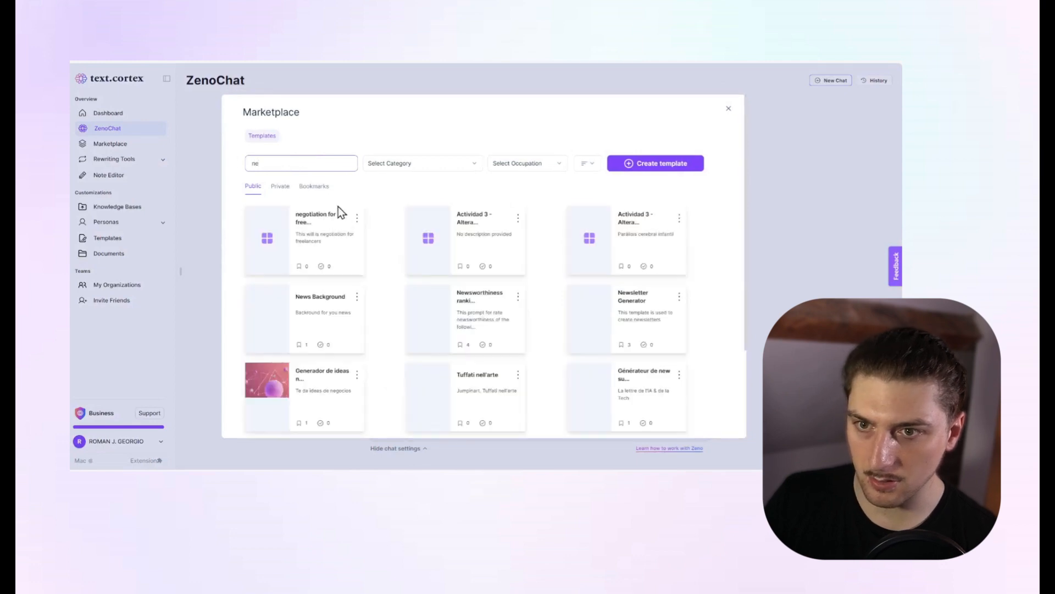
click(266, 241)
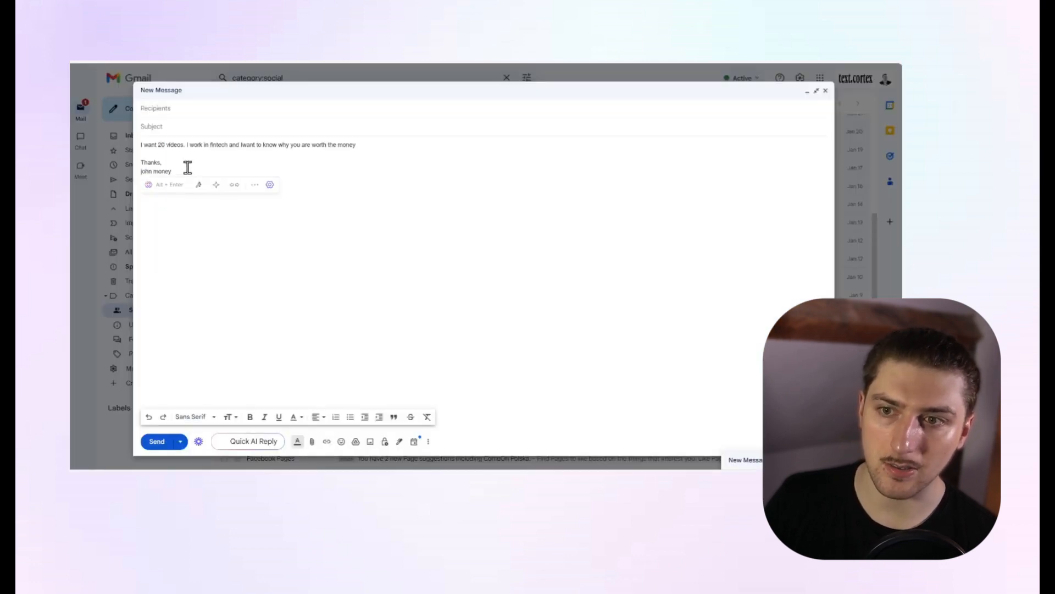
Copy the client's message from the Gmail draft into the template's input email field in ZenoChat and submit it.
drag(185, 167, 156, 145)
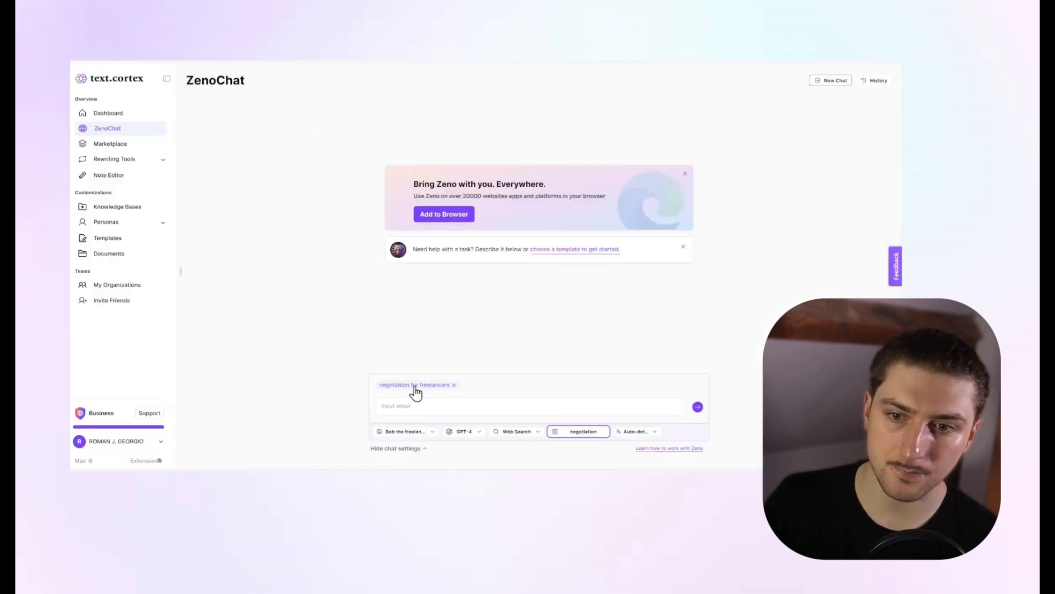
click(412, 402)
text(I want 20 videos. I work in fintech and Iwant to know why you are worth the money  Thanks, john money)
key(Return)
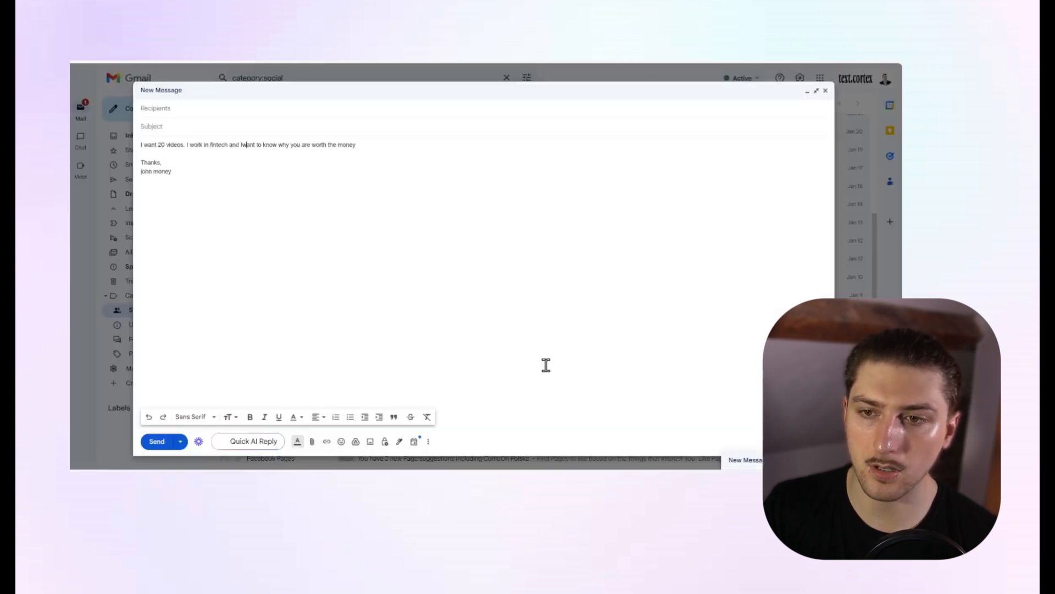
Replace the text of the Gmail draft with the negotiation reply copied from ZenoChat.
drag(275, 174, 137, 144)
key(BackSpace)
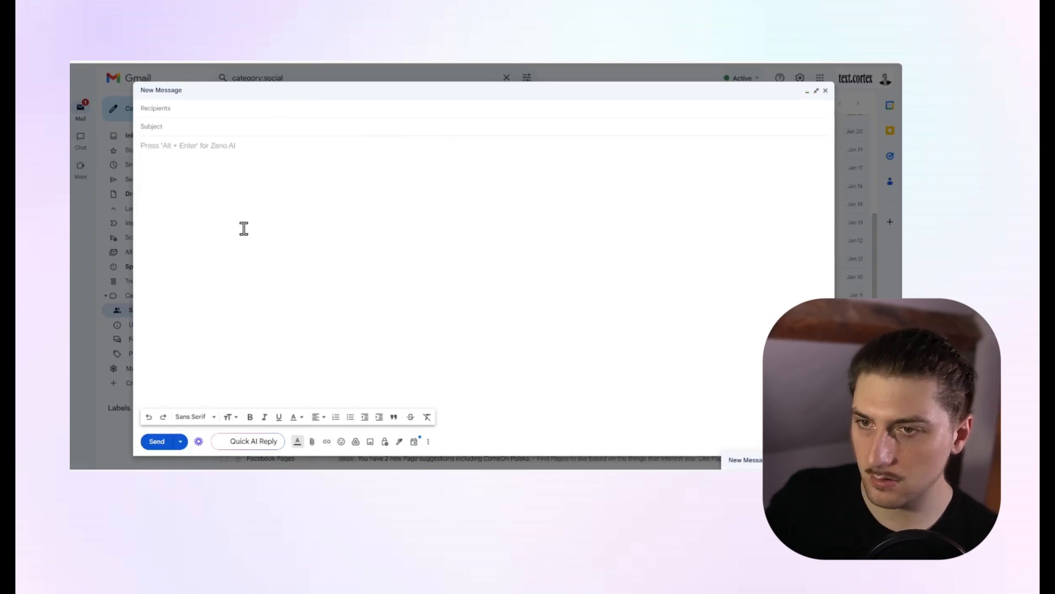
key(ctrl+v)
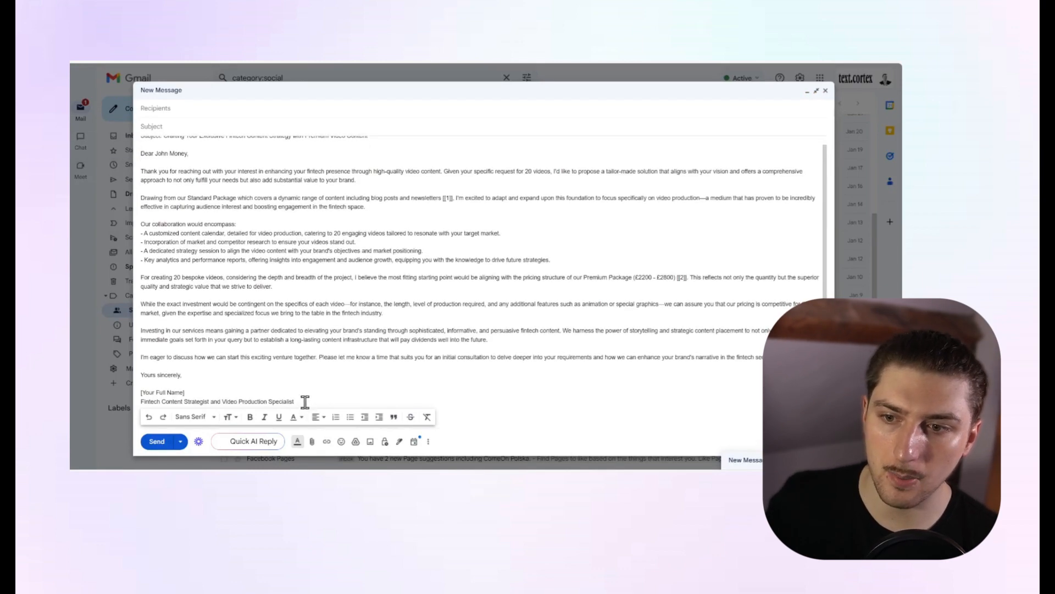
Review the opening of the pasted reply and delete the [[1]] citation marker after "newsletters".
scroll(247, 211, up, 1)
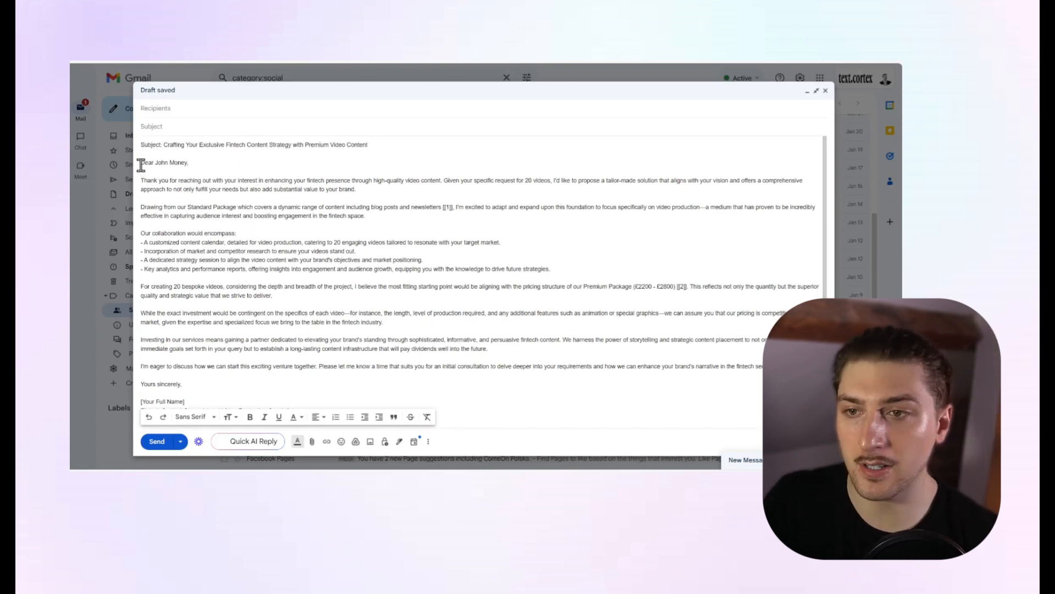
mouse_move(141, 163)
mouse_down()
mouse_move(236, 189)
mouse_move(415, 196)
mouse_move(415, 216)
mouse_move(385, 262)
mouse_move(401, 205)
mouse_move(454, 207)
mouse_up()
click(454, 207)
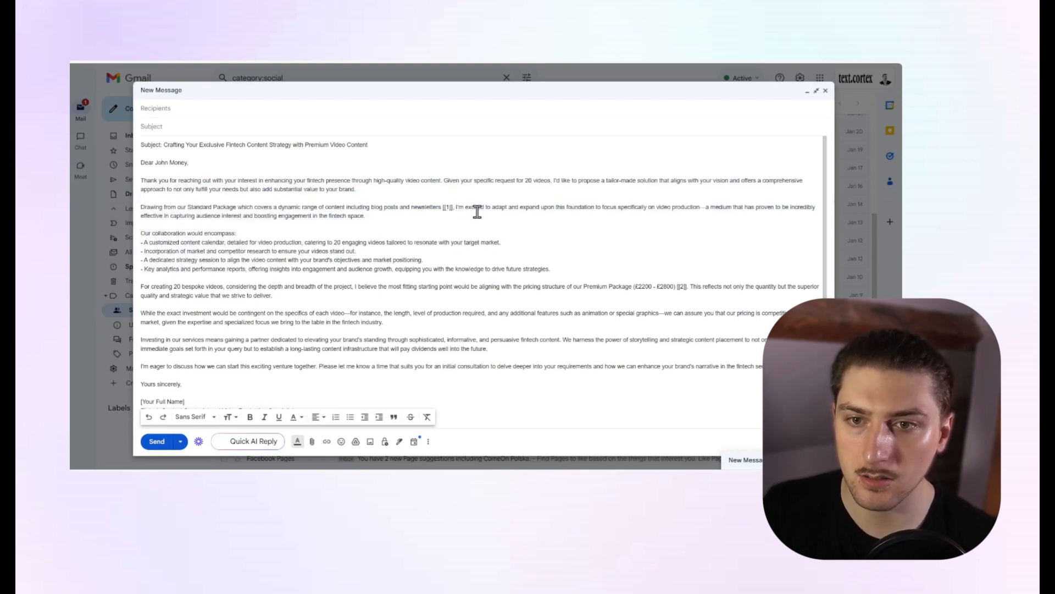
key(BackSpace)
key(BackSpace)
key(BackSpace)
key(BackSpace)
key(BackSpace)
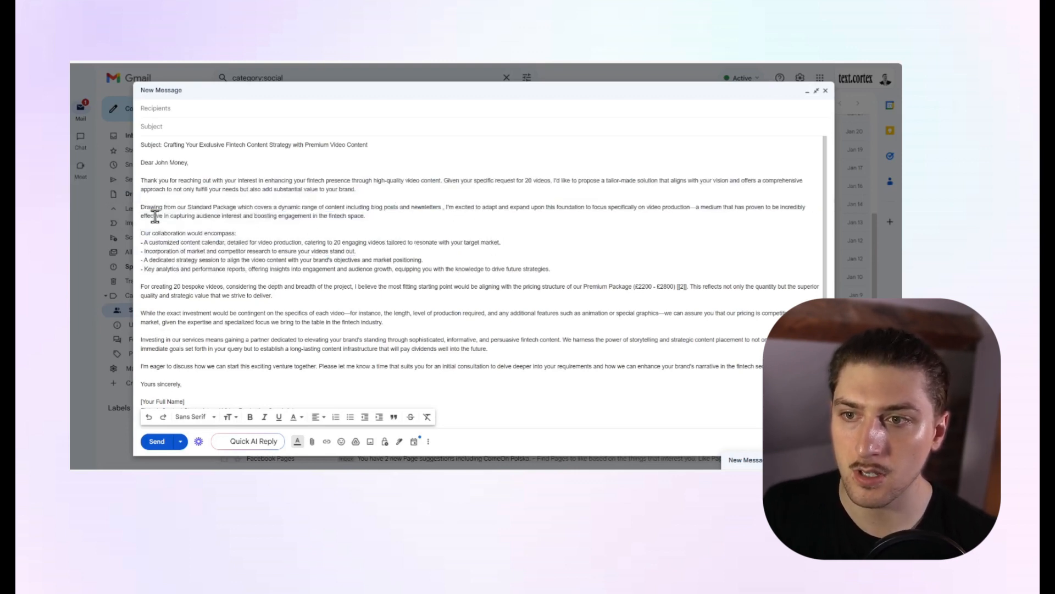
drag(146, 207, 238, 208)
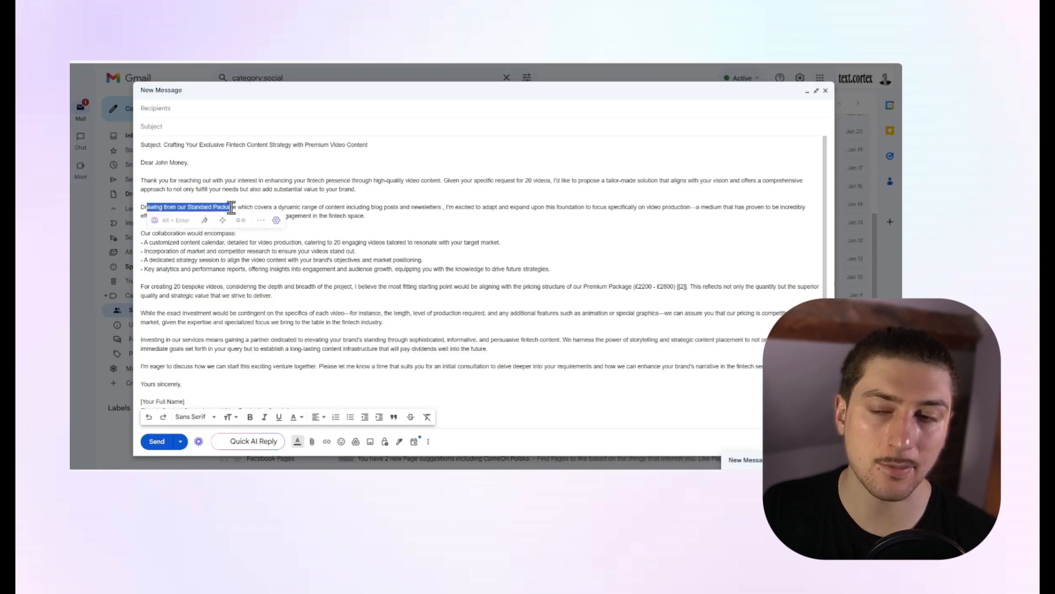
click(346, 259)
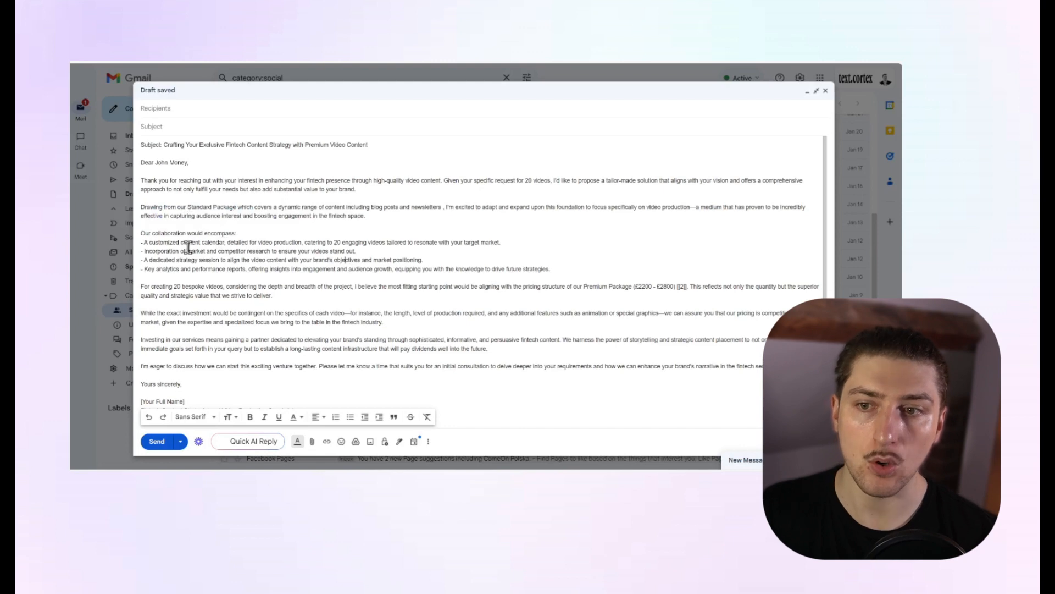
scroll(216, 297, down, 1)
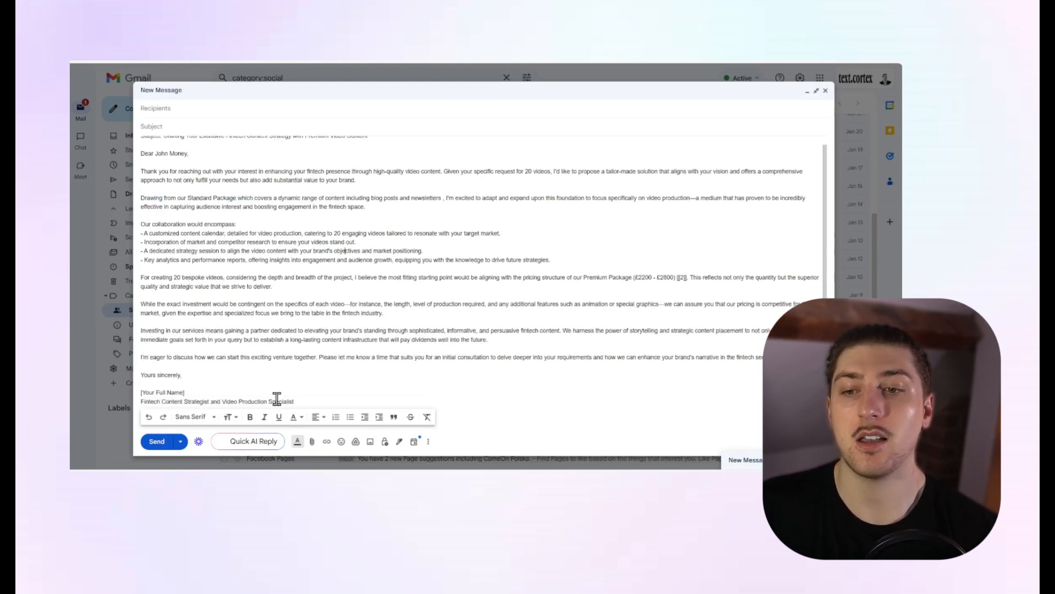
drag(250, 382, 241, 357)
click(314, 403)
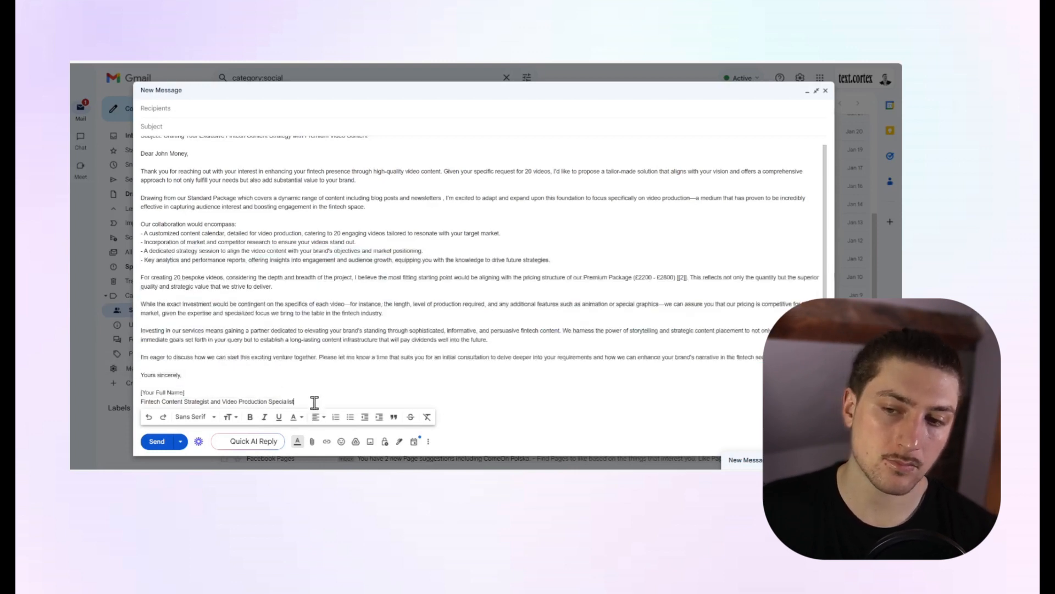
drag(314, 400, 145, 167)
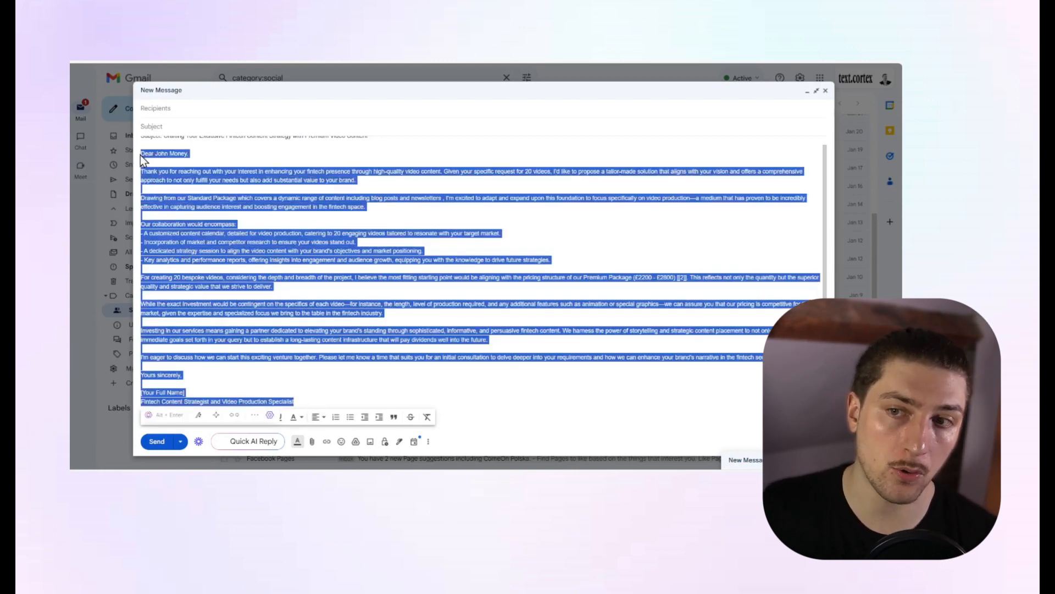
click(309, 295)
click(296, 395)
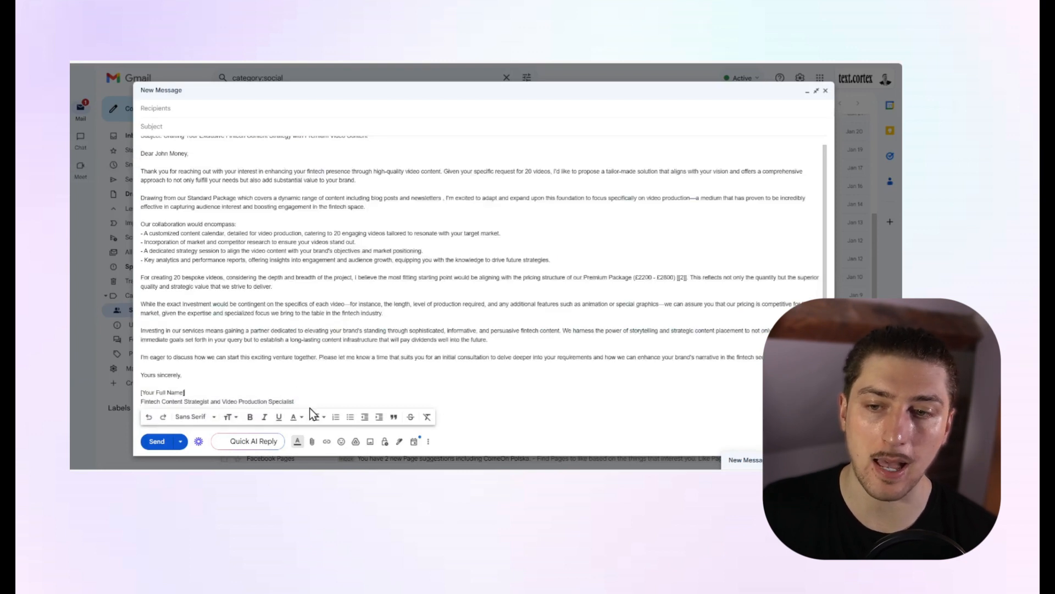
mouse_move(309, 400)
mouse_down()
mouse_move(131, 244)
mouse_move(131, 153)
mouse_up()
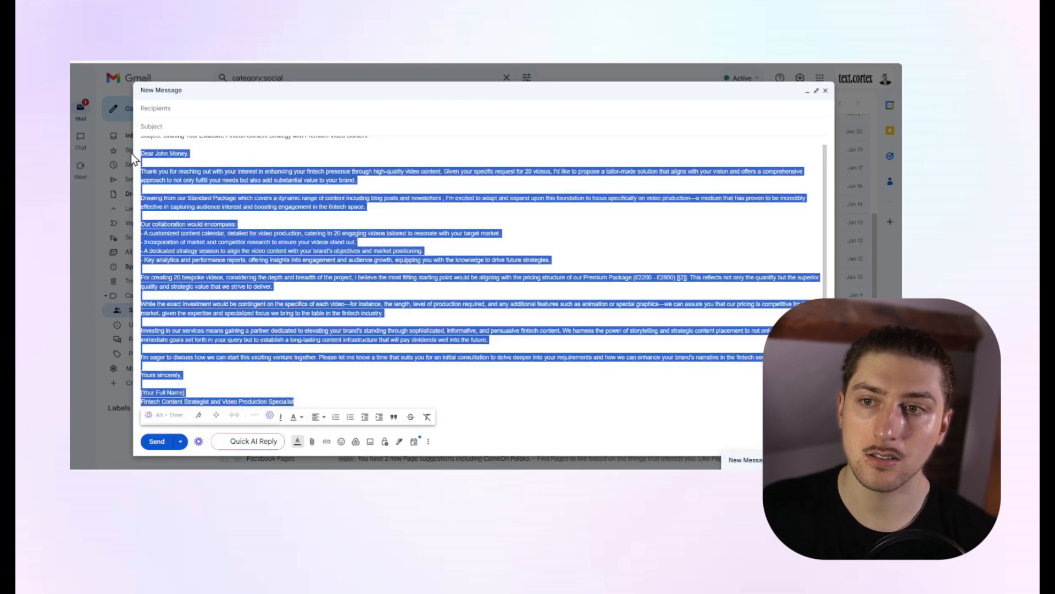
click(157, 417)
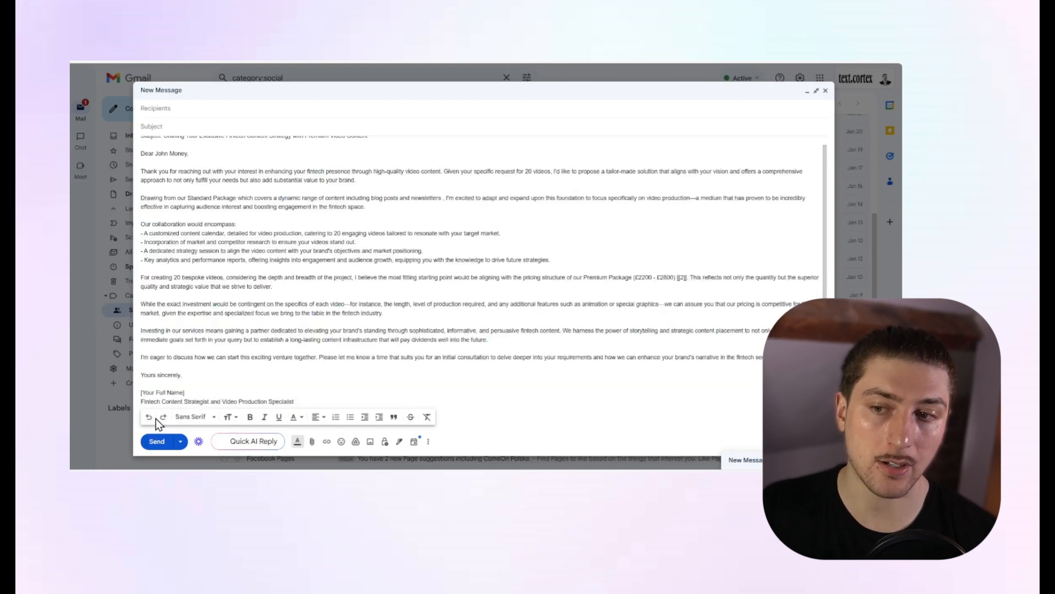
Ask Zeno about the reply text from greeting to signature: "Can you make this 50% shorter but include everything about my pricing".
drag(141, 152, 297, 402)
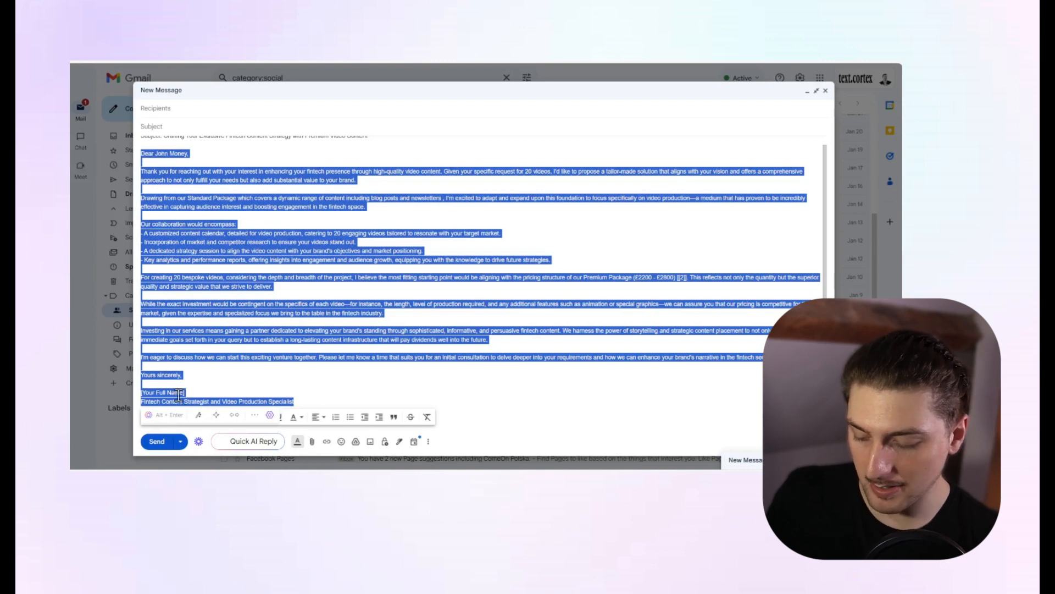
key(alt+Return)
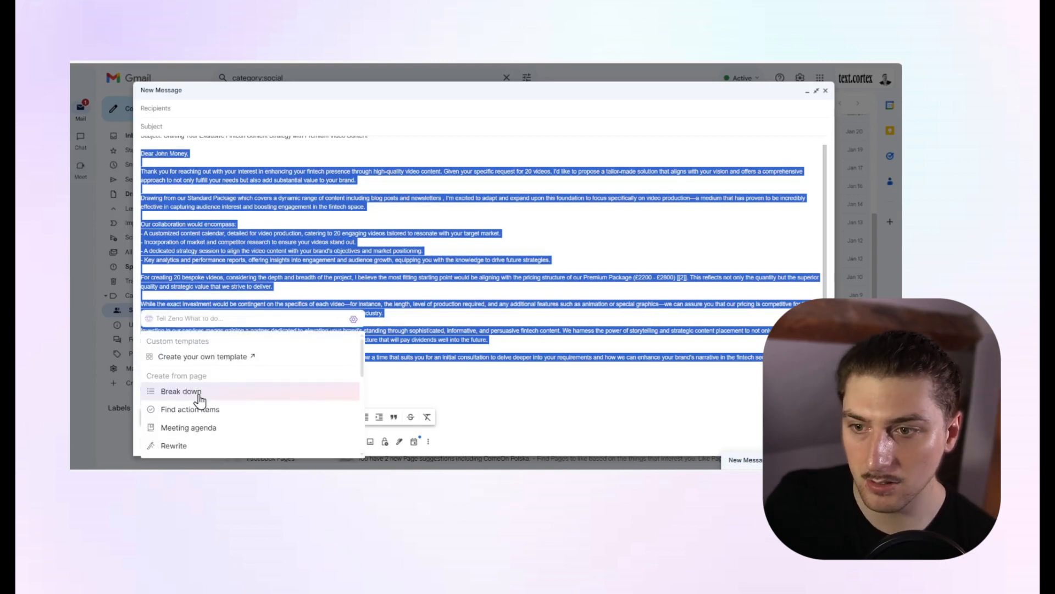
click(291, 317)
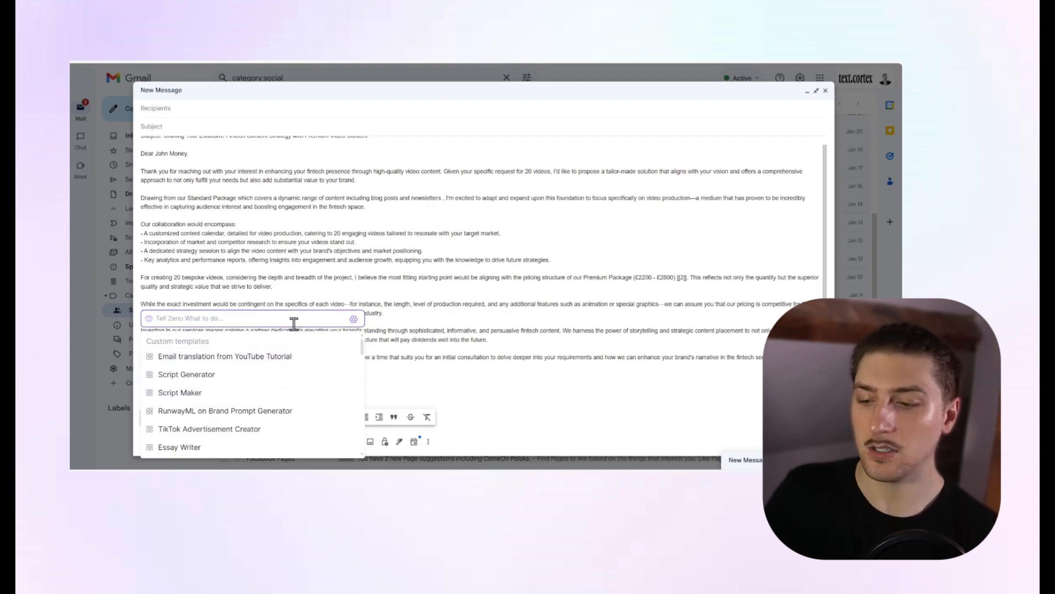
text(Can)
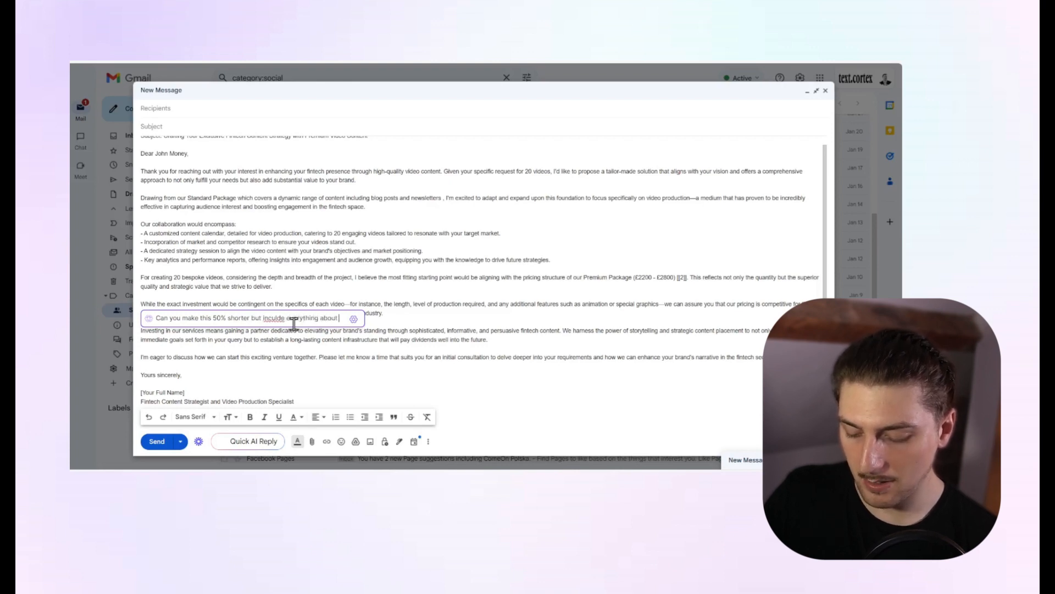
text(my pricng)
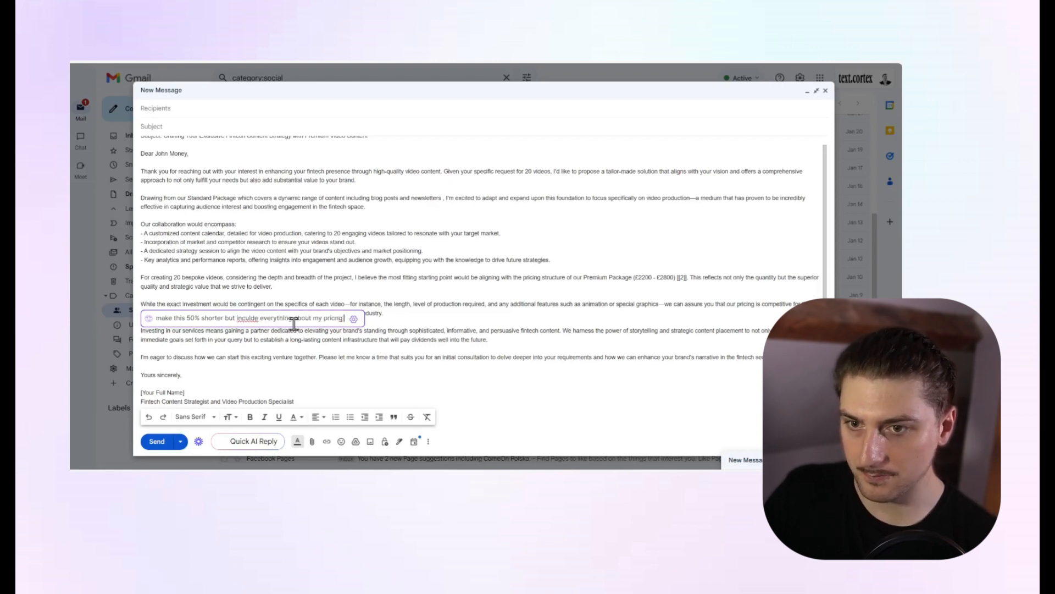
right_click(255, 318)
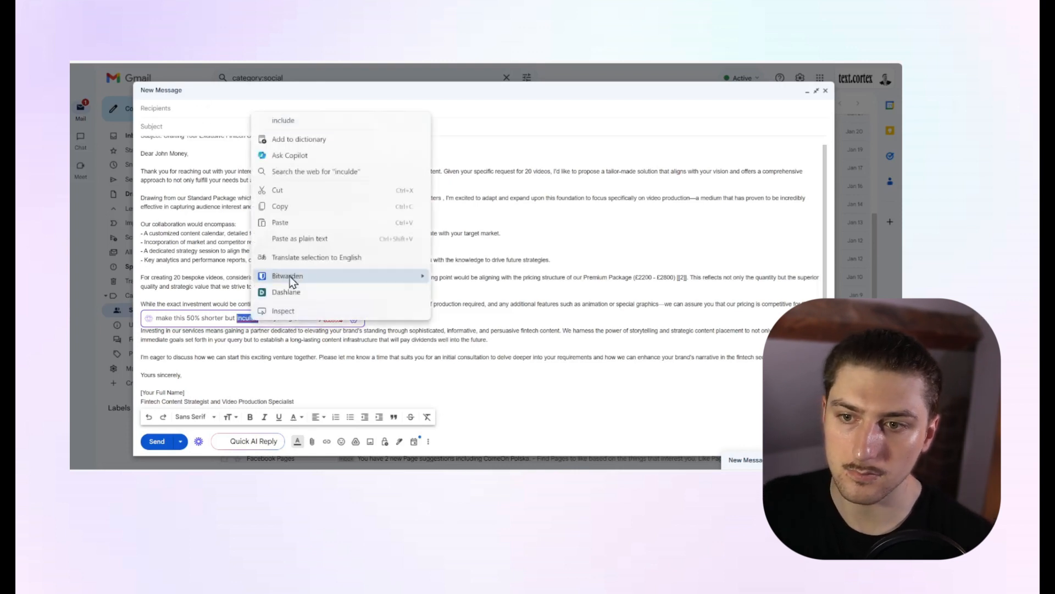
click(295, 116)
right_click(343, 317)
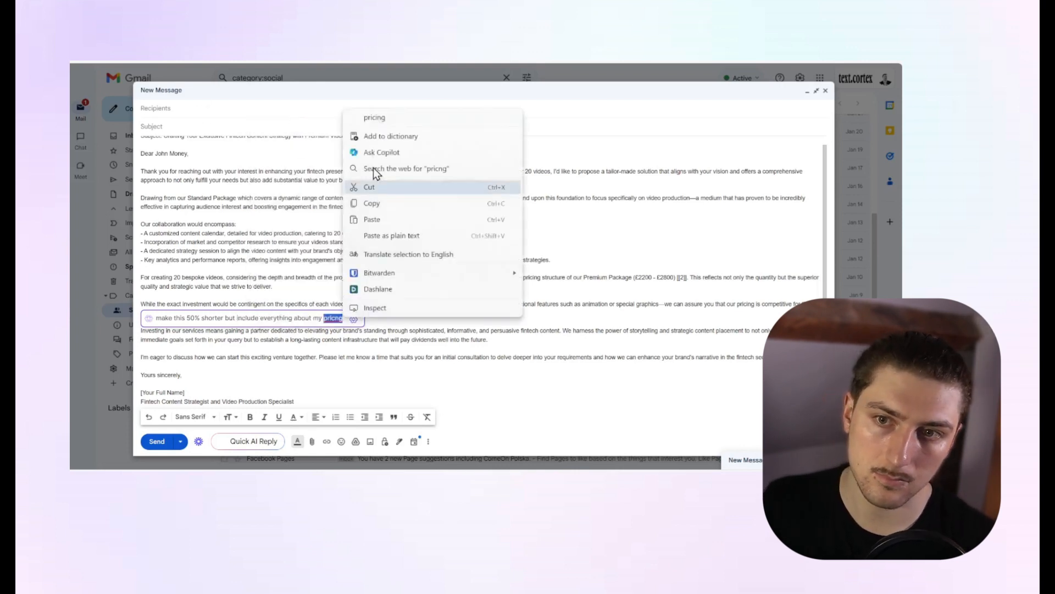
click(384, 120)
key(Return)
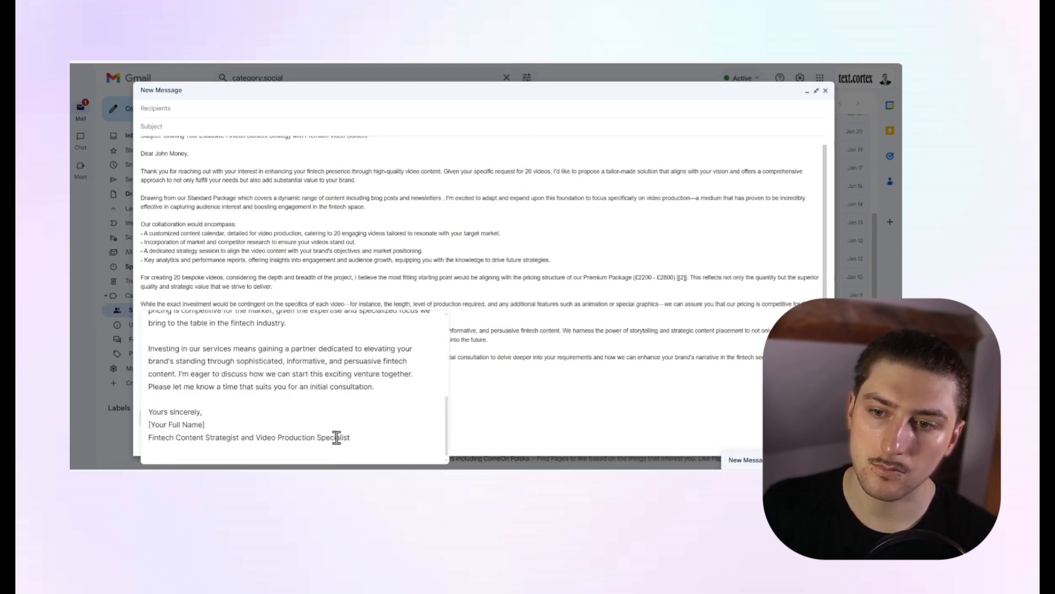
Copy the full shortened reply from Zeno's result, check its pricing paragraph, and close the result.
drag(336, 437, 147, 348)
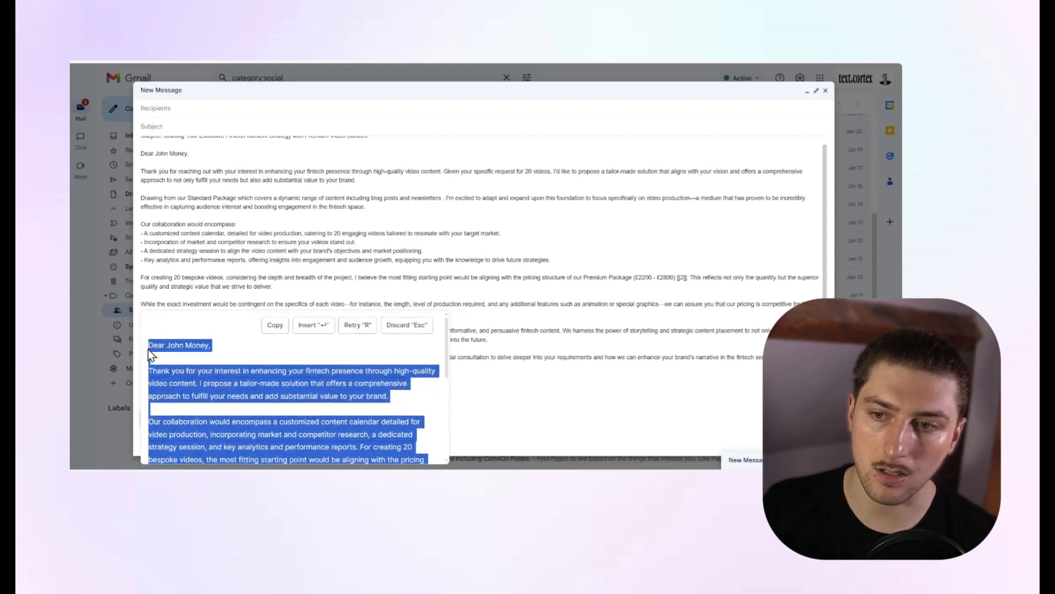
right_click(190, 344)
click(236, 163)
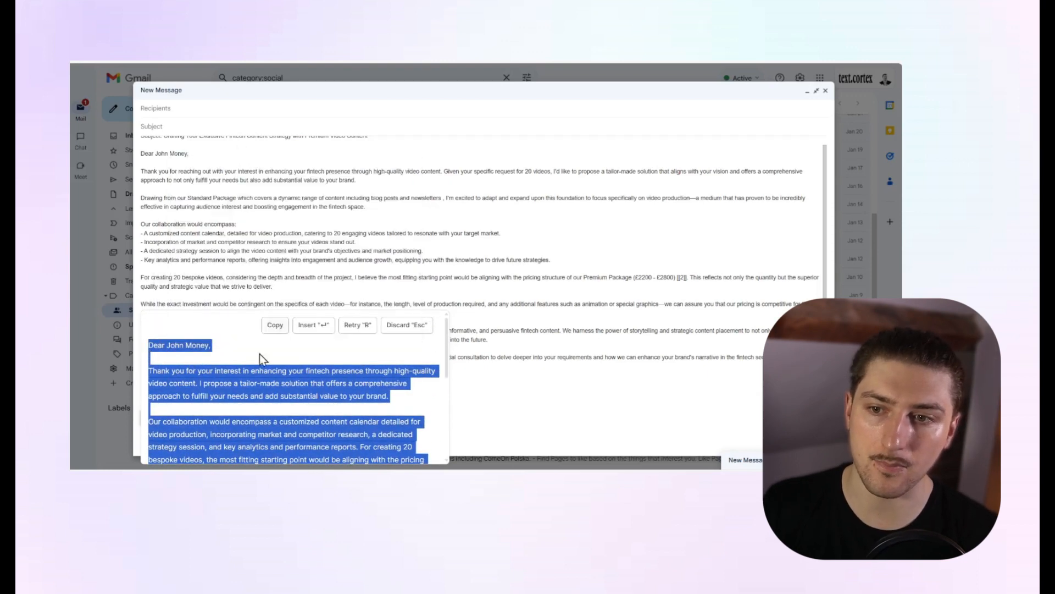
scroll(276, 396, down, 3)
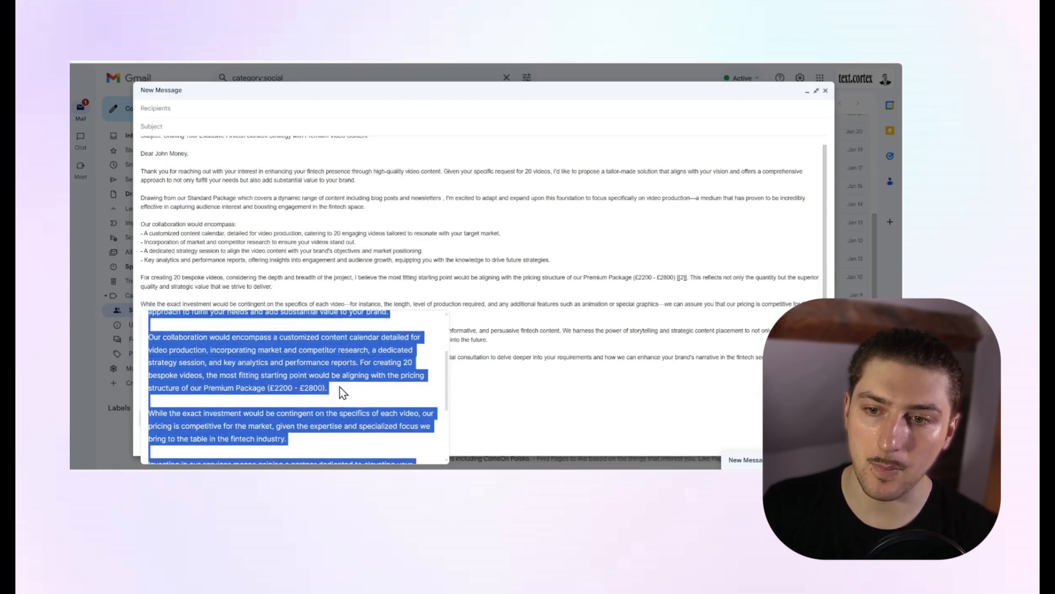
scroll(286, 385, down, 4)
click(541, 357)
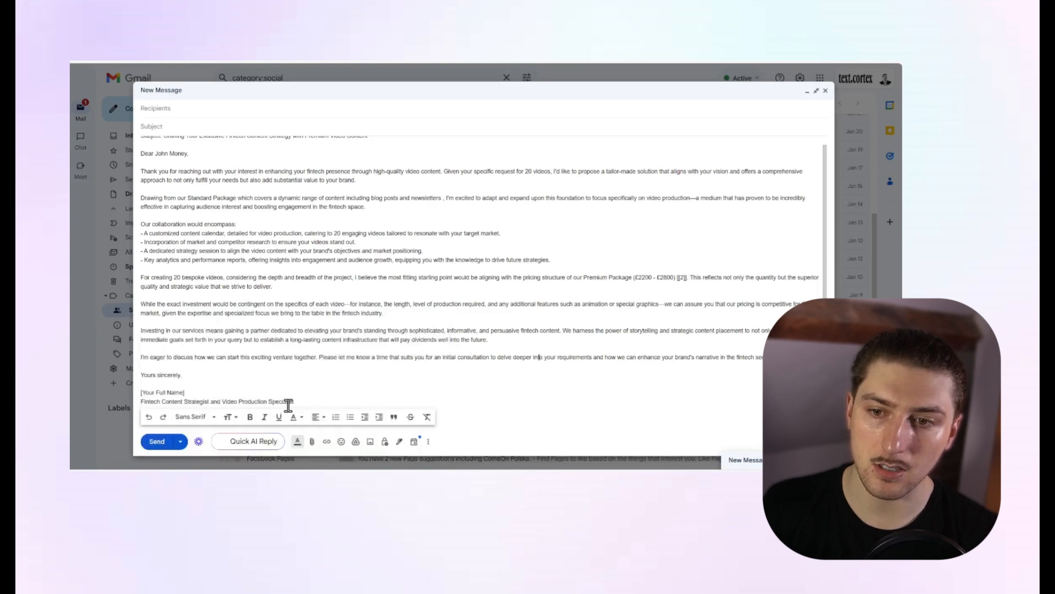
Replace the entire body of the draft, including its subject line text, with the copied shortened reply.
drag(310, 404, 134, 150)
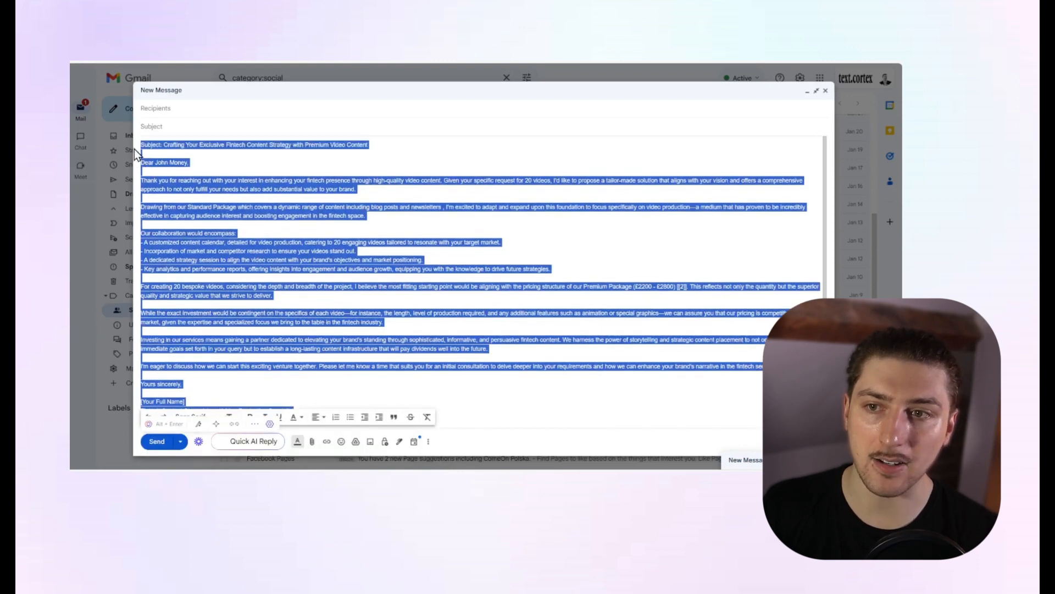
key(BackSpace)
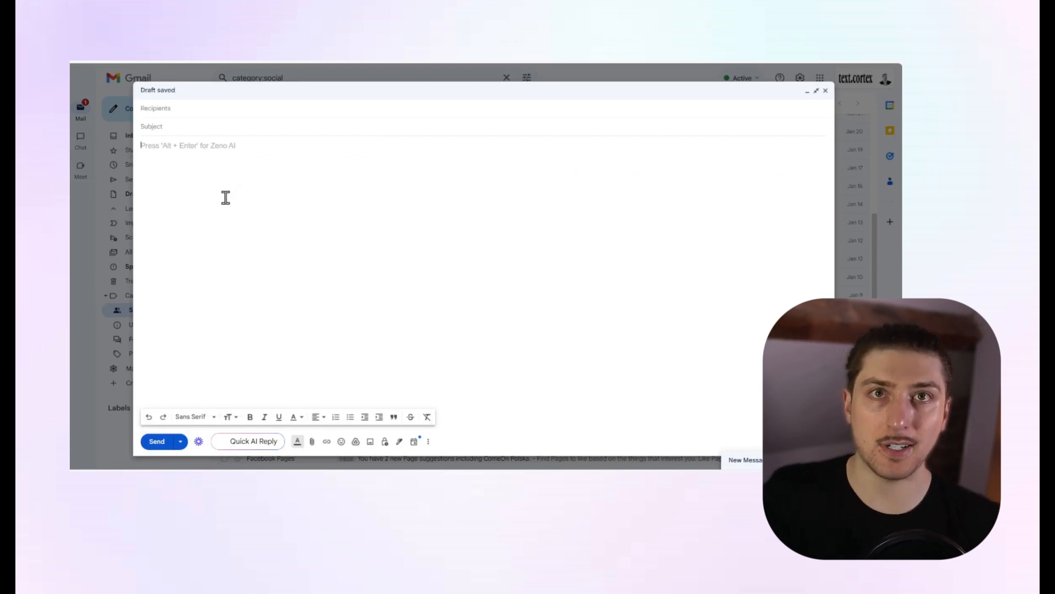
key(ctrl+v)
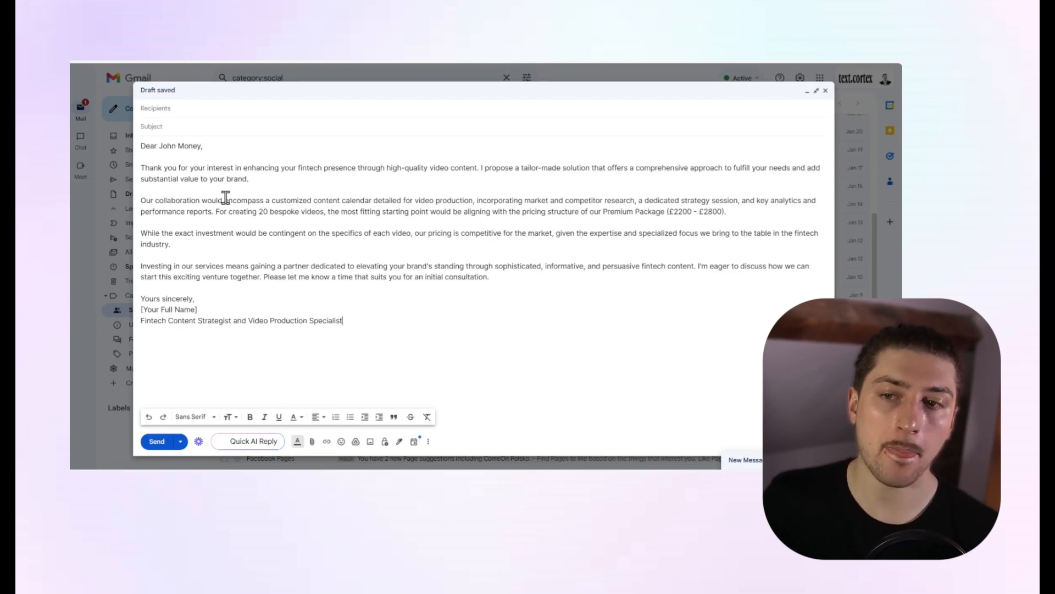
click(337, 228)
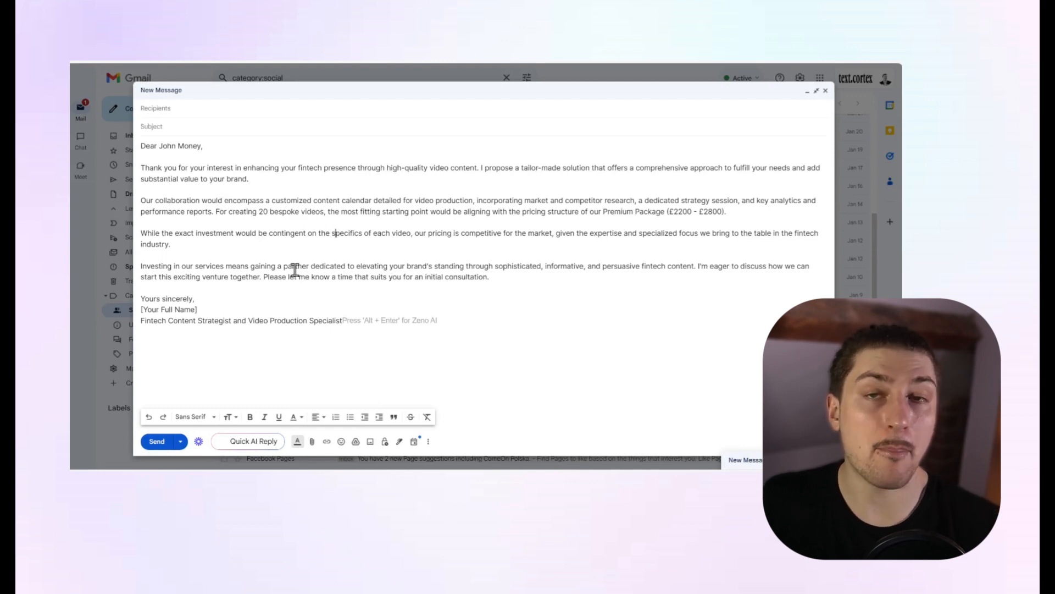